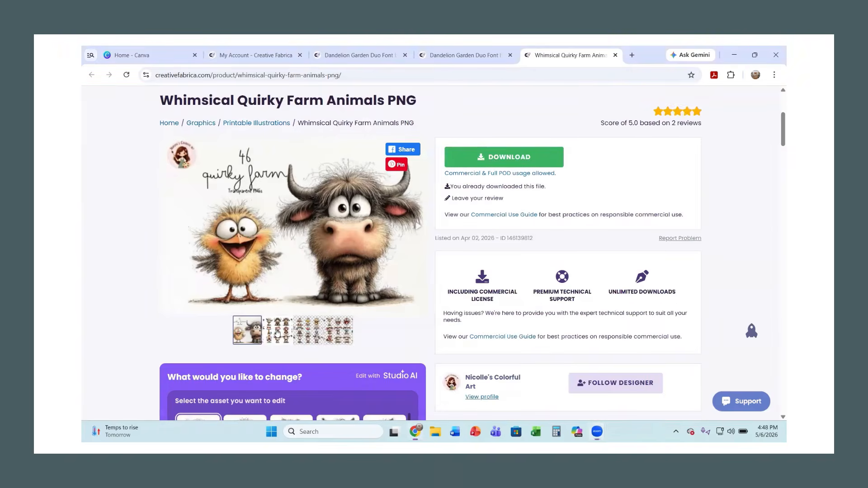
Review the preview images of Whimsical Quirky Farm Animals PNG and the Dandelion Garden Duo Font product page on Creative Fabrica
{"action": "left_click", "coordinate": [308, 334]}
{"action": "left_click", "coordinate": [344, 334]}
{"action": "scroll", "coordinate": [368, 312], "scroll_direction": "up", "scroll_amount": 4}
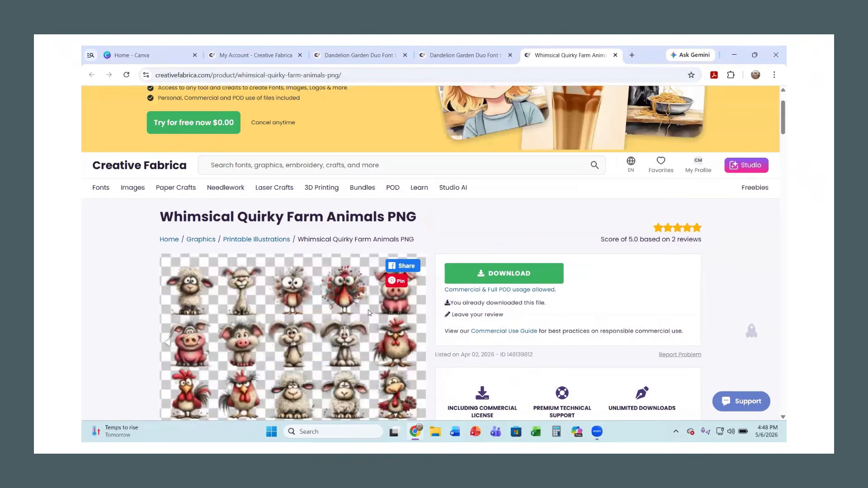
{"action": "left_click", "coordinate": [338, 51]}
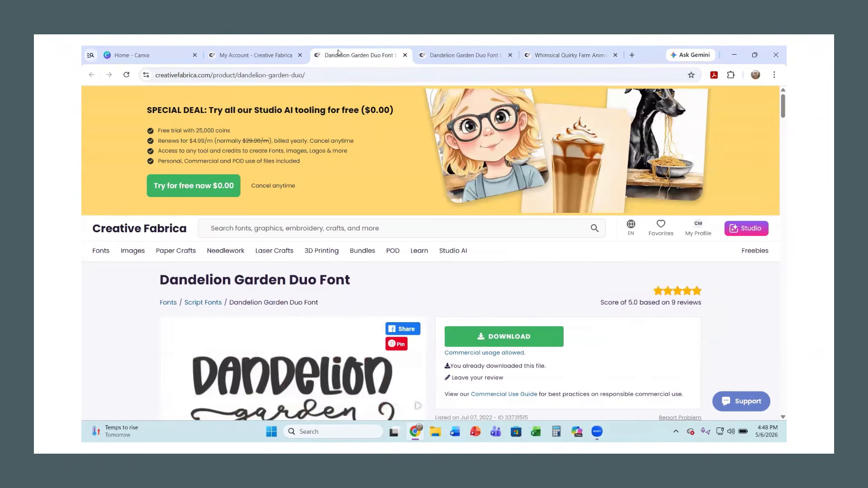
{"action": "scroll", "coordinate": [262, 306], "scroll_direction": "down", "scroll_amount": 2}
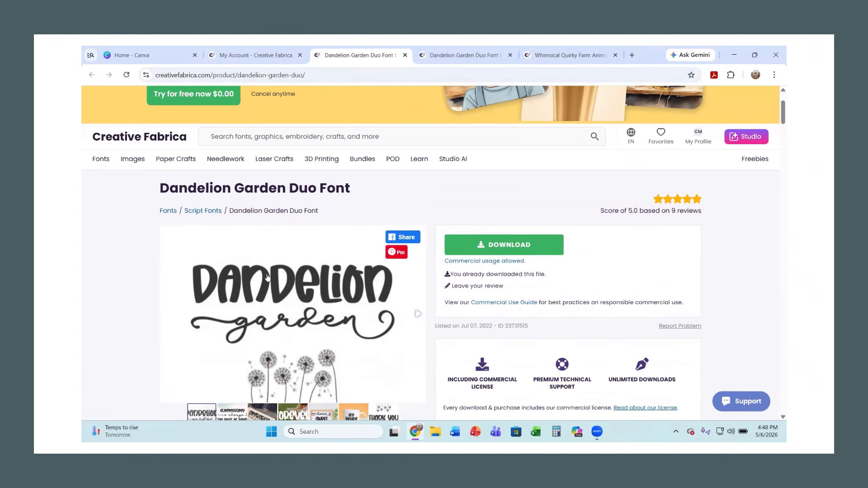
{"action": "left_click", "coordinate": [482, 57]}
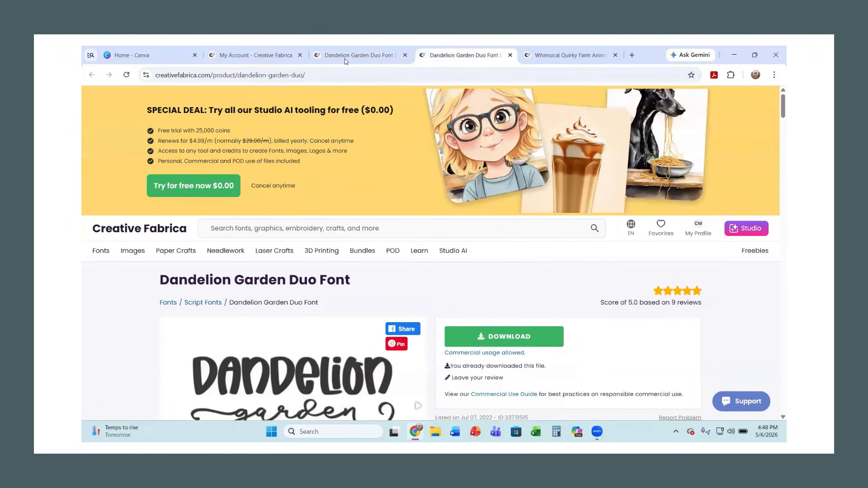
{"action": "left_click", "coordinate": [534, 53]}
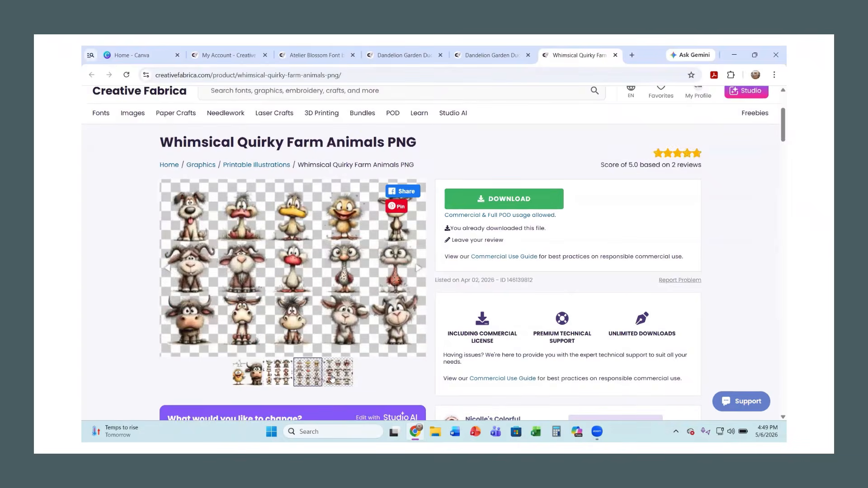
Switch to Canva and create a new custom-size design measuring 8 × 8 in
{"action": "left_click", "coordinate": [141, 53]}
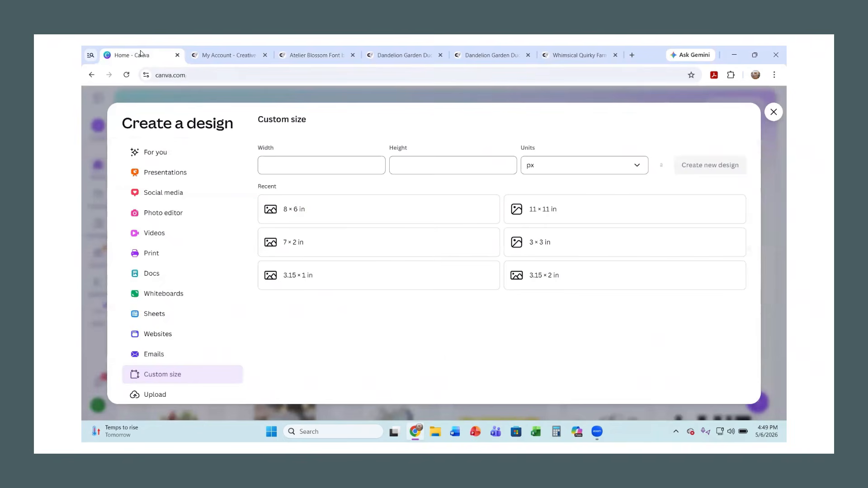
{"action": "left_click", "coordinate": [630, 171]}
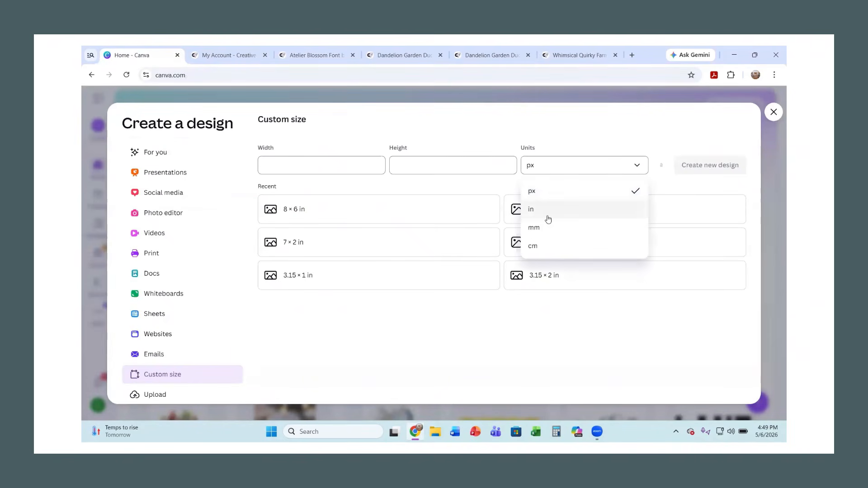
{"action": "left_click", "coordinate": [304, 163]}
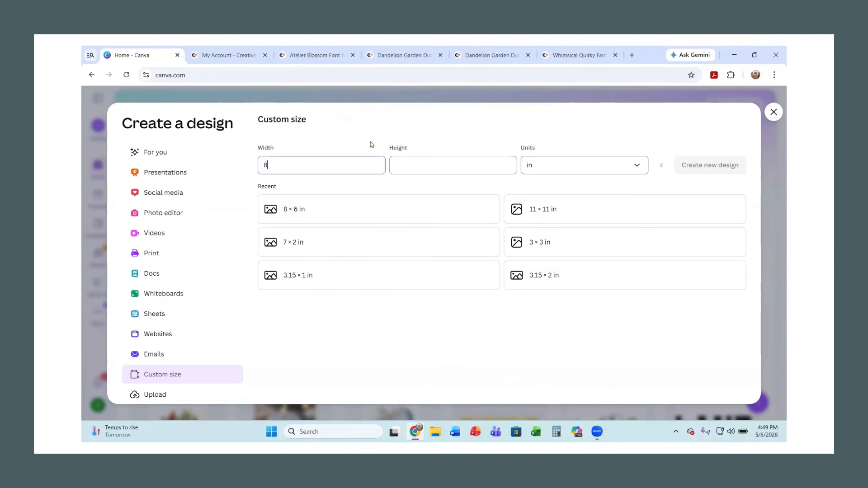
{"action": "left_click", "coordinate": [420, 169]}
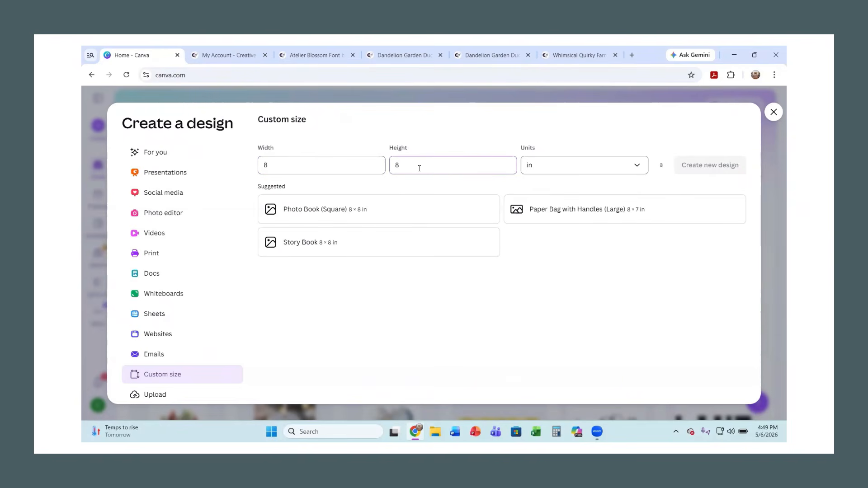
{"action": "left_click", "coordinate": [712, 172]}
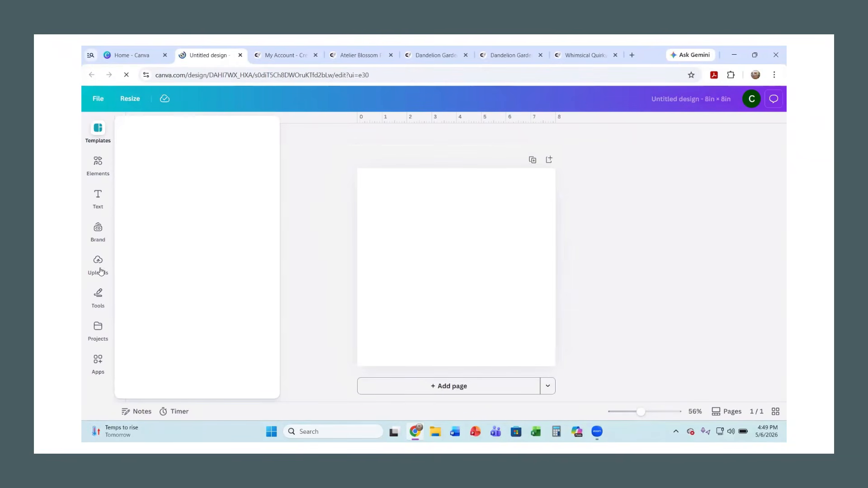
Start a file upload to the design and open the Whimsical-Quirky-Farm-Animals-PNG-146139812 folder in Downloads
{"action": "left_click", "coordinate": [95, 265]}
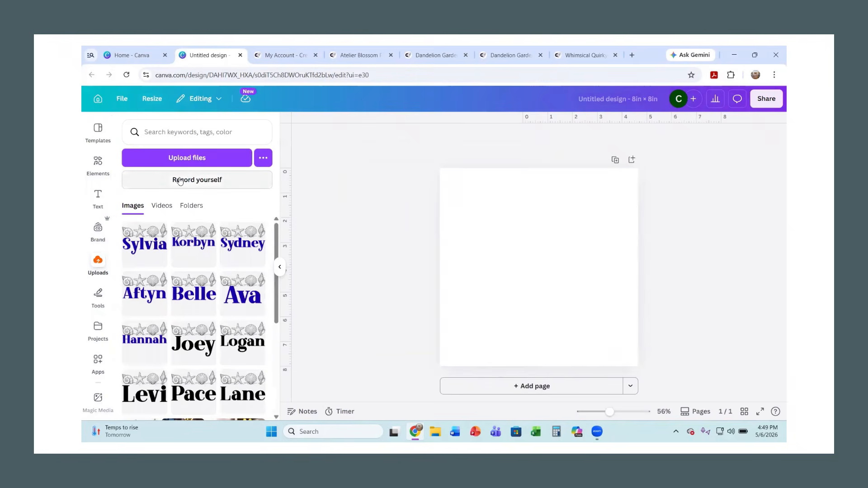
{"action": "left_click", "coordinate": [197, 161]}
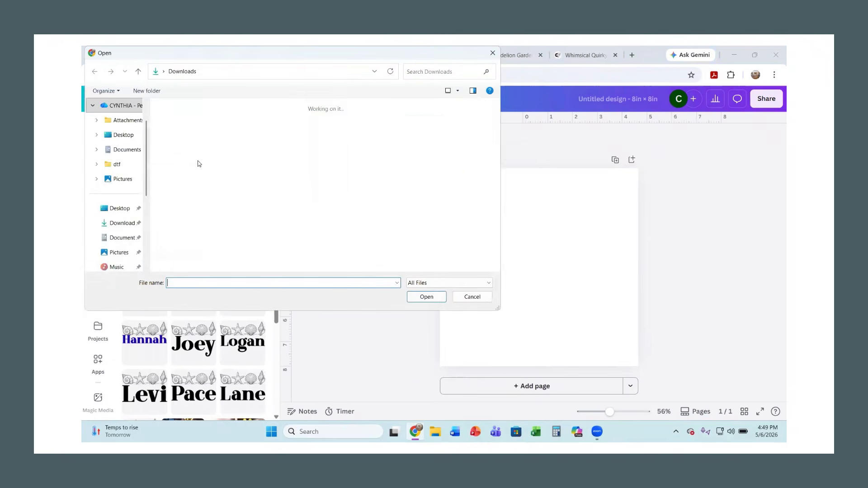
{"action": "scroll", "coordinate": [297, 224], "scroll_direction": "down", "scroll_amount": 10}
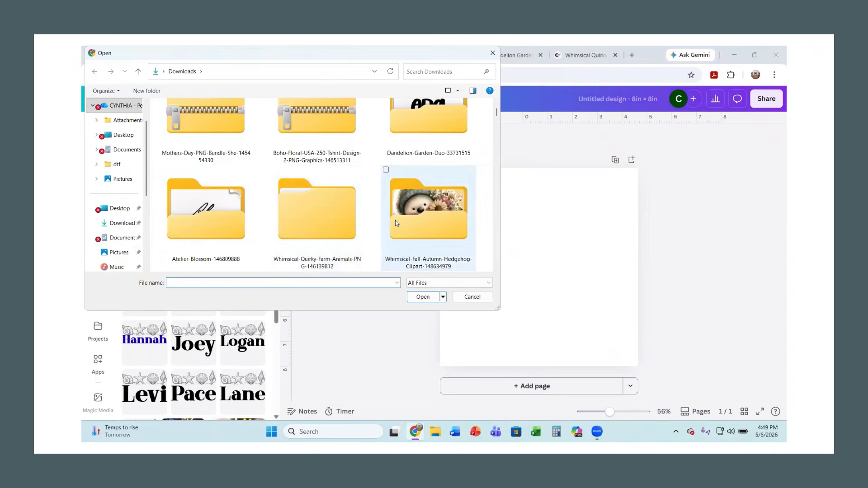
{"action": "scroll", "coordinate": [394, 224], "scroll_direction": "up", "scroll_amount": 2}
{"action": "scroll", "coordinate": [330, 225], "scroll_direction": "down", "scroll_amount": 4}
{"action": "scroll", "coordinate": [267, 210], "scroll_direction": "up", "scroll_amount": 1}
{"action": "scroll", "coordinate": [267, 209], "scroll_direction": "down", "scroll_amount": 1}
{"action": "scroll", "coordinate": [268, 210], "scroll_direction": "up", "scroll_amount": 1}
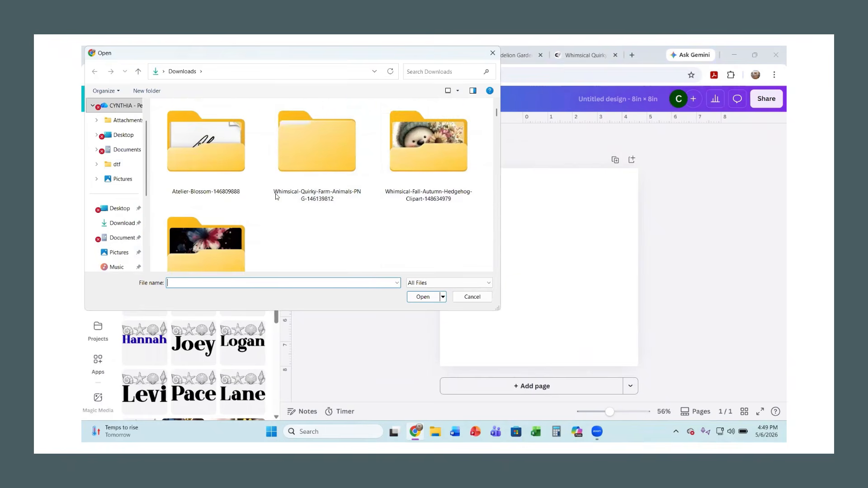
{"action": "double_click", "coordinate": [316, 146]}
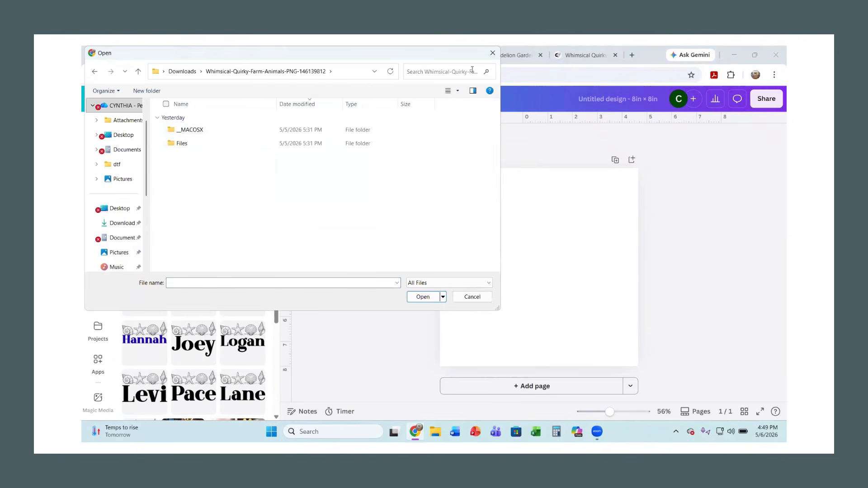
Open the Files subfolder and show its animal images as extra large icons
{"action": "left_click", "coordinate": [458, 91]}
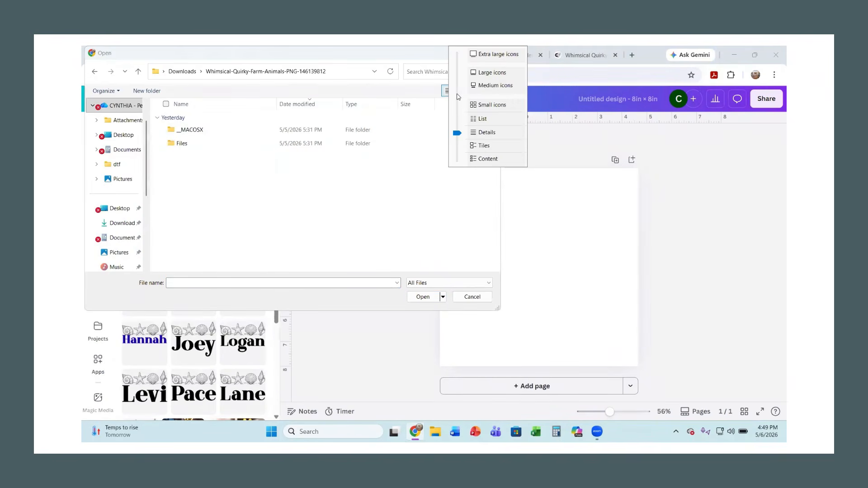
{"action": "left_click", "coordinate": [496, 55]}
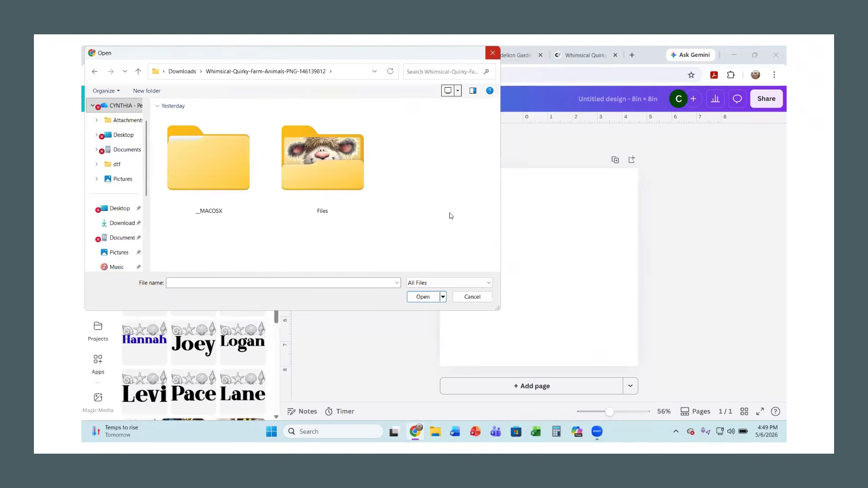
{"action": "double_click", "coordinate": [328, 170]}
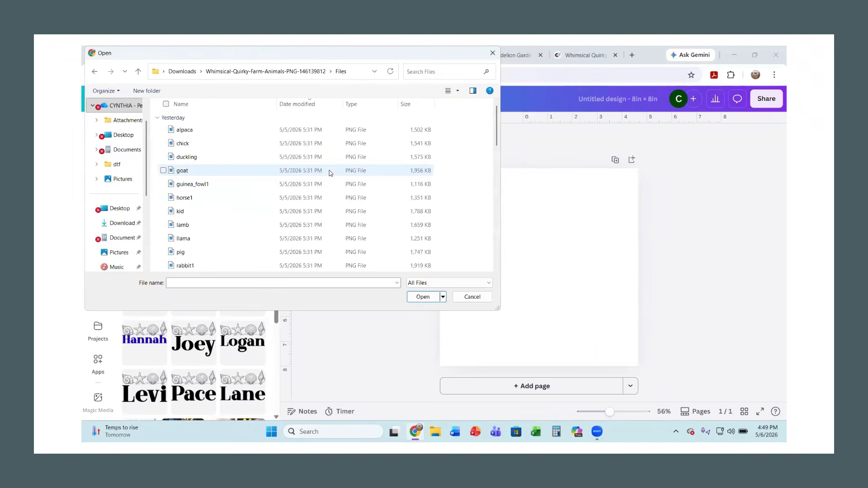
{"action": "left_click", "coordinate": [458, 91]}
{"action": "left_click", "coordinate": [497, 55]}
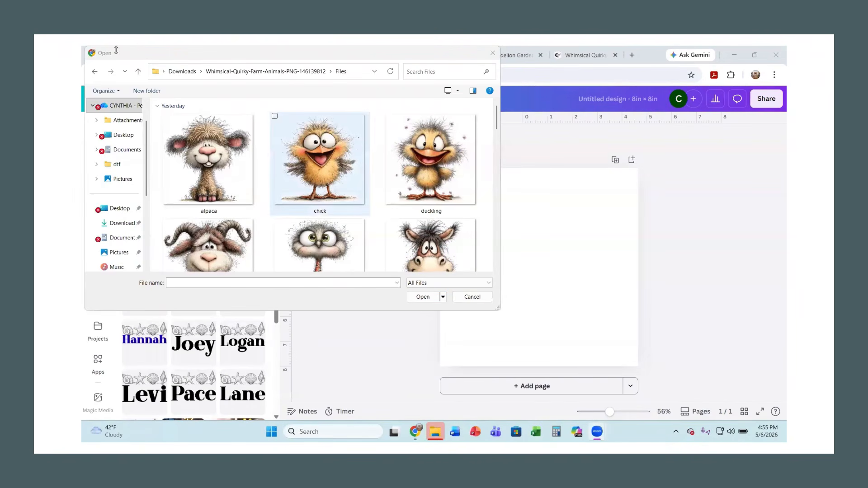
{"action": "mouse_move", "coordinate": [496, 124]}
{"action": "left_mouse_down"}
{"action": "mouse_move", "coordinate": [496, 158]}
{"action": "mouse_move", "coordinate": [507, 117]}
{"action": "left_mouse_up"}
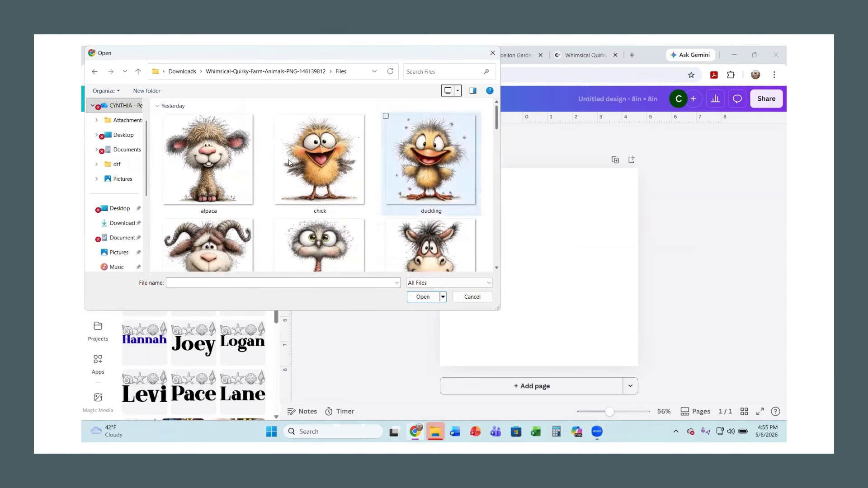
Select the chick, duckling, rooster, rooster1 and rooster2 images together for upload
{"action": "left_click", "coordinate": [323, 168]}
{"action": "left_click", "coordinate": [435, 169], "text": "ctrl"}
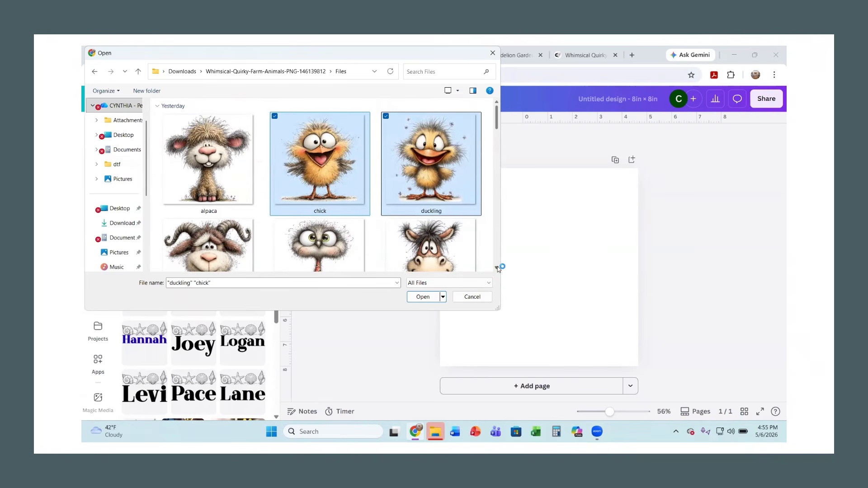
{"action": "scroll", "coordinate": [498, 270], "scroll_direction": "down", "scroll_amount": 5}
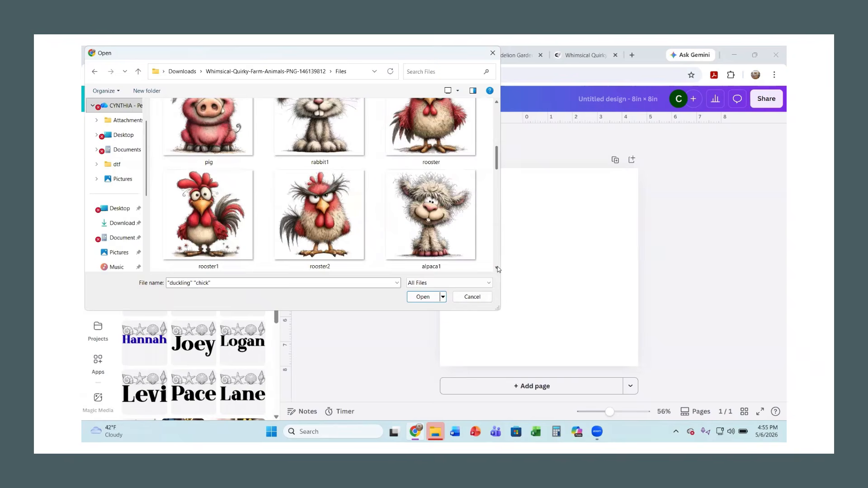
{"action": "scroll", "coordinate": [463, 161], "scroll_direction": "up", "scroll_amount": 1}
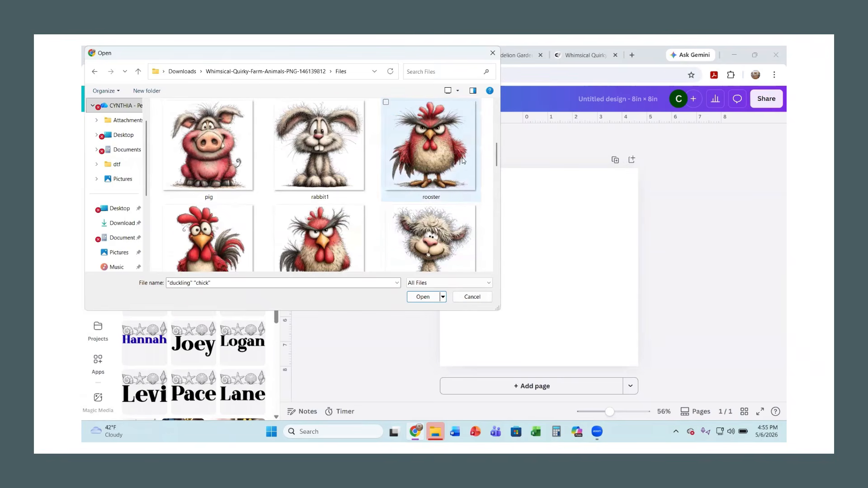
{"action": "left_click", "coordinate": [440, 171], "text": "ctrl"}
{"action": "left_click", "coordinate": [218, 255], "text": "ctrl"}
{"action": "scroll", "coordinate": [267, 256], "scroll_direction": "down", "scroll_amount": 1}
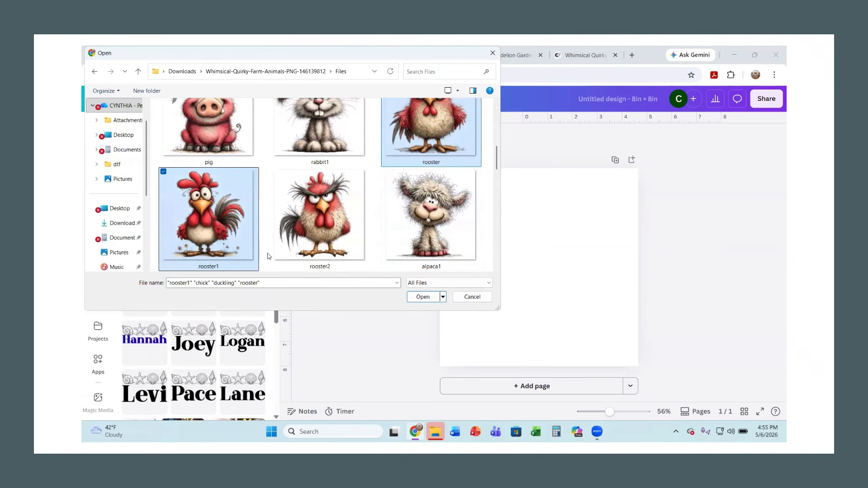
{"action": "left_click", "coordinate": [314, 236], "text": "ctrl"}
Add the turkey and turkey1 images to the file selection and upload all the selected images
{"action": "scroll", "coordinate": [498, 274], "scroll_direction": "down", "scroll_amount": 3}
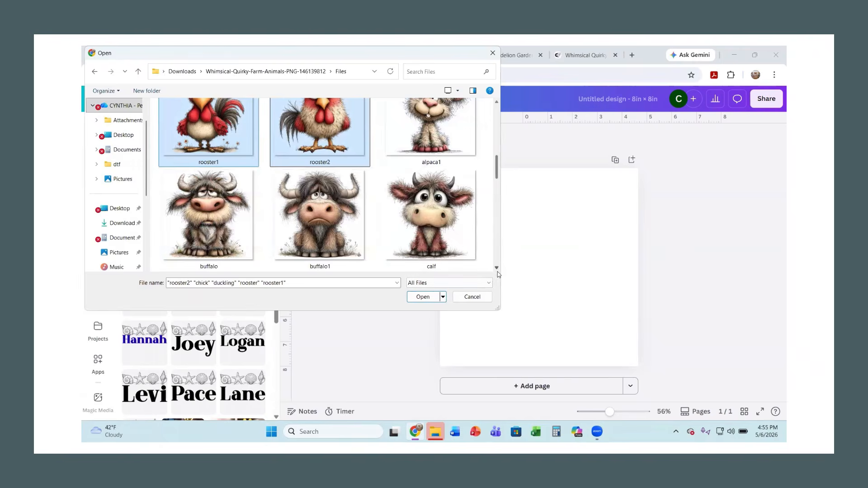
{"action": "scroll", "coordinate": [498, 275], "scroll_direction": "down", "scroll_amount": 9}
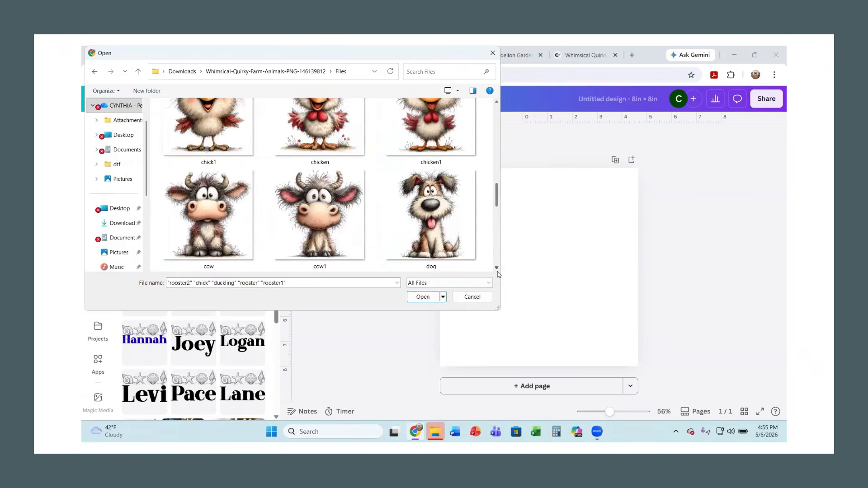
{"action": "scroll", "coordinate": [499, 275], "scroll_direction": "down", "scroll_amount": 12}
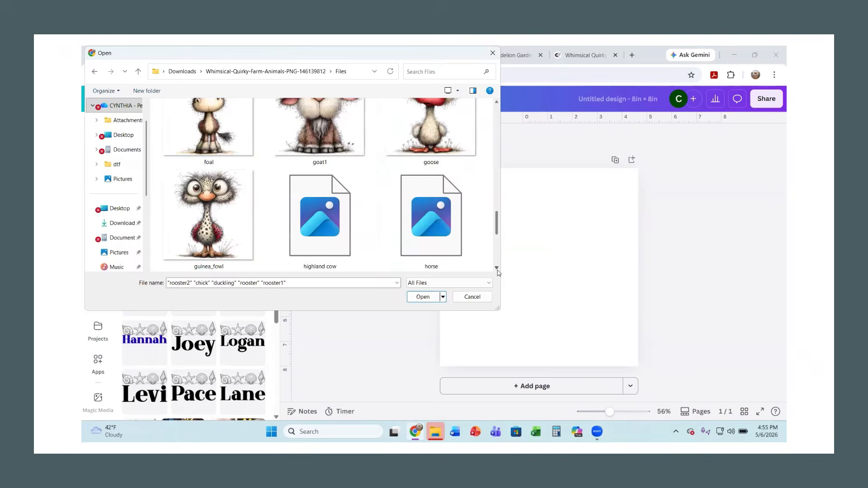
{"action": "scroll", "coordinate": [499, 273], "scroll_direction": "down", "scroll_amount": 3}
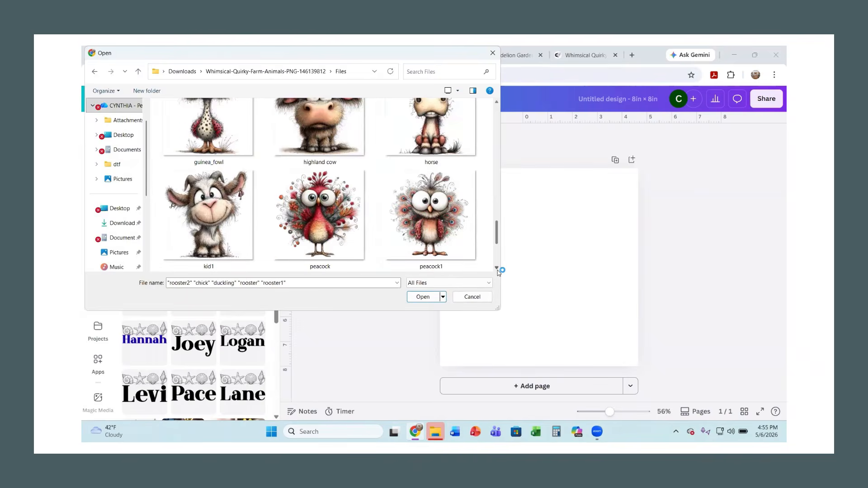
{"action": "scroll", "coordinate": [497, 270], "scroll_direction": "down", "scroll_amount": 10}
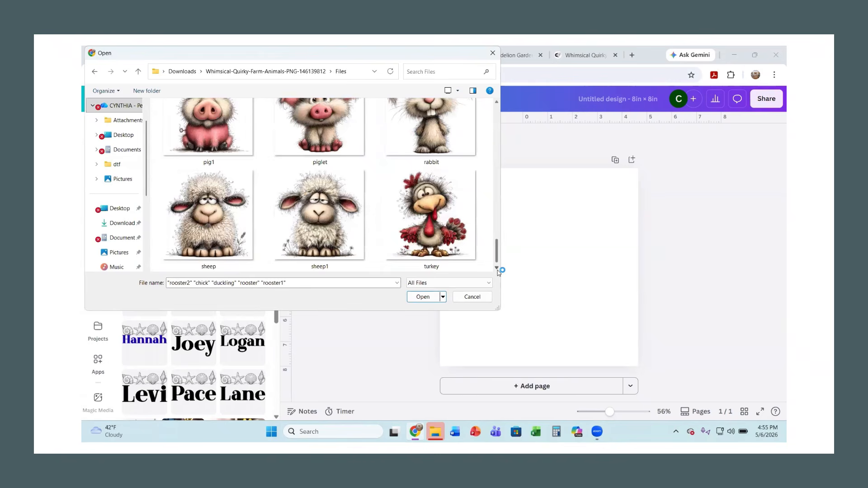
{"action": "left_click", "coordinate": [448, 253], "text": "ctrl"}
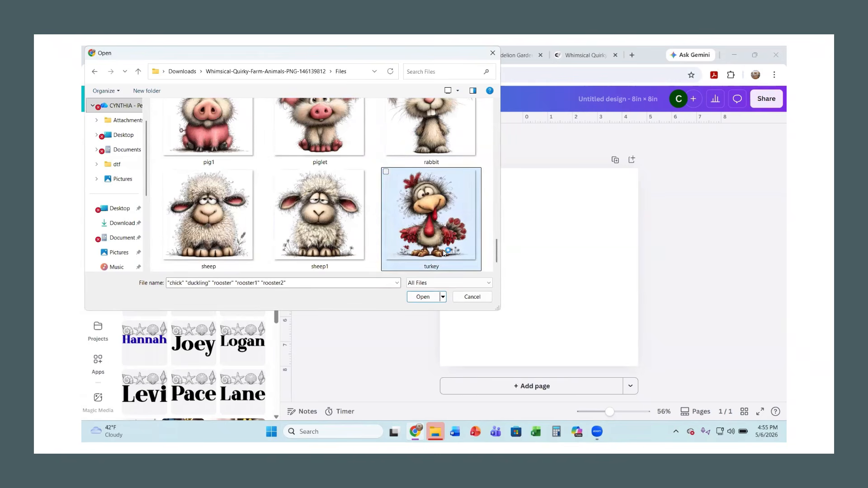
{"action": "left_click", "coordinate": [496, 269]}
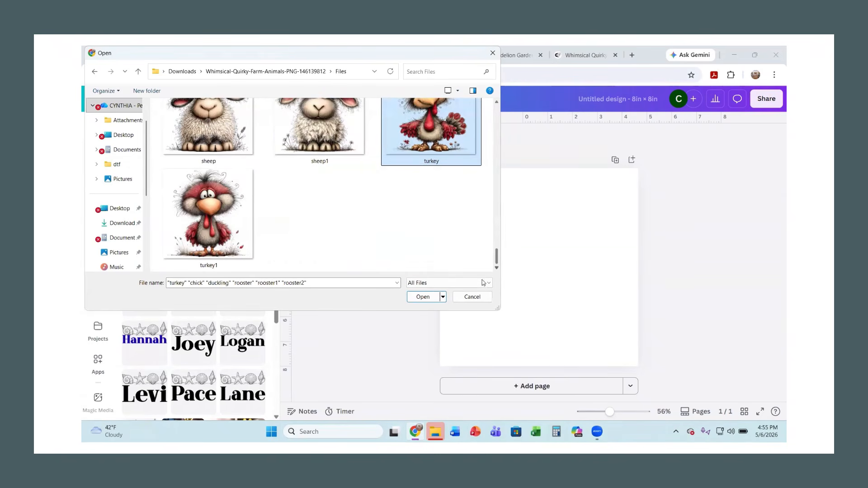
{"action": "left_click", "coordinate": [201, 216], "text": "ctrl"}
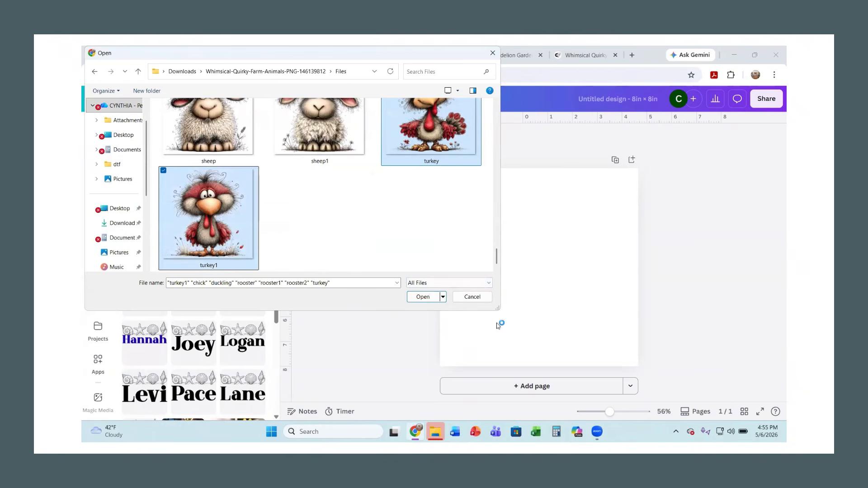
{"action": "left_click", "coordinate": [423, 297]}
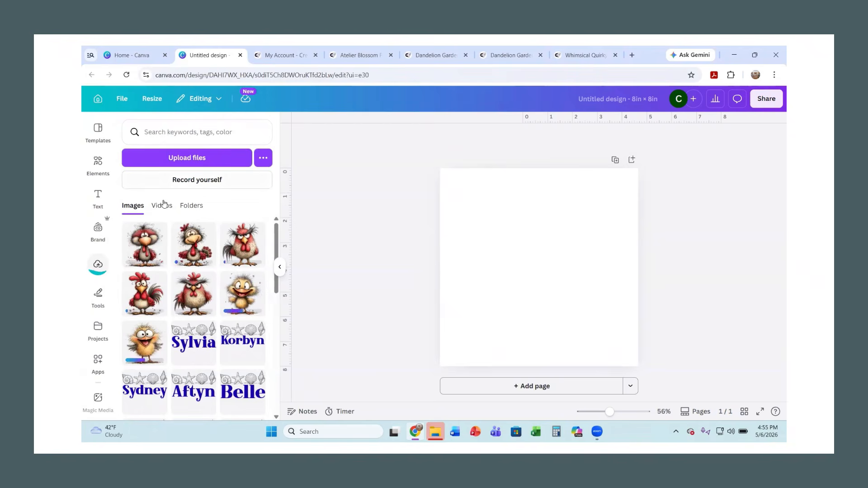
Add a text box to the page and upload the Dandelion Garden A font from the Dandelion-Garden-Duo-33731515 download folder
{"action": "left_click", "coordinate": [103, 201]}
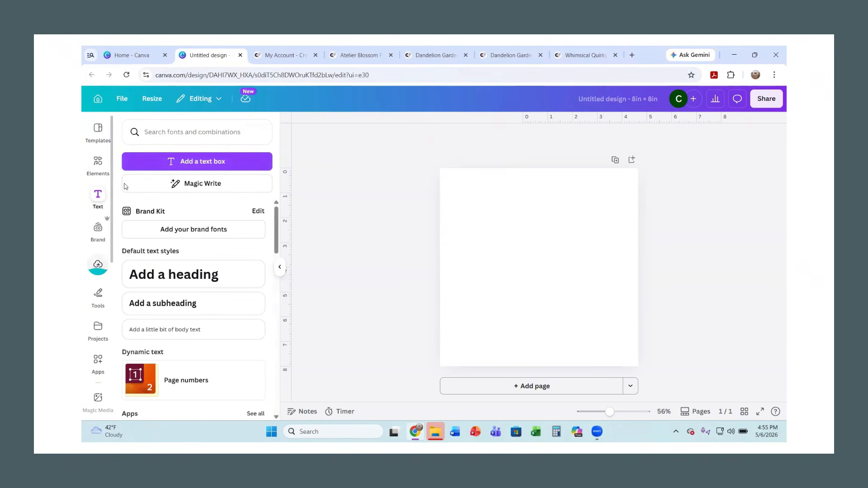
{"action": "left_click", "coordinate": [218, 166]}
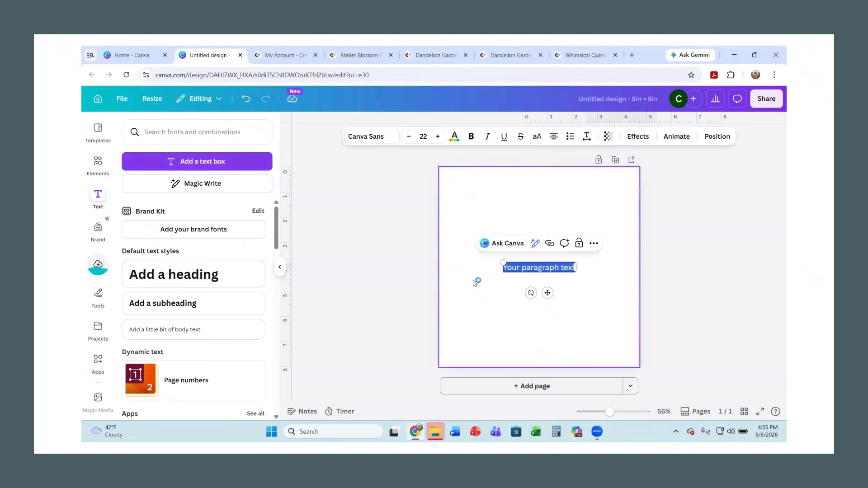
{"action": "left_click", "coordinate": [374, 137]}
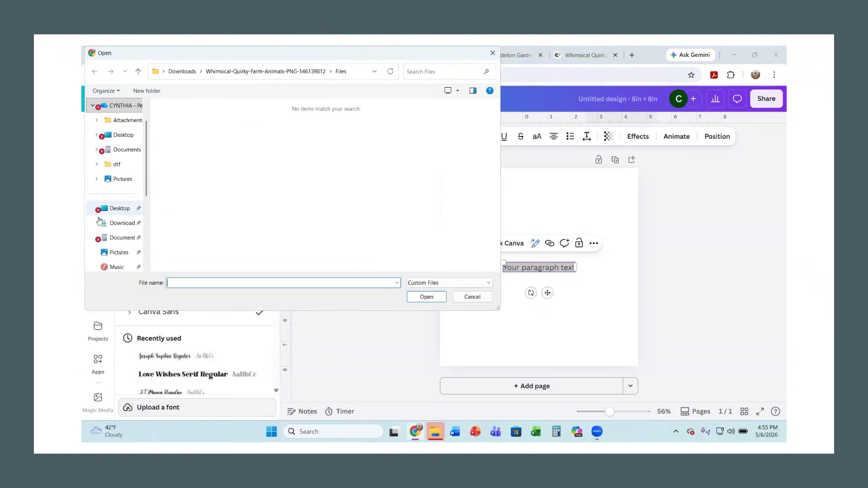
{"action": "left_click", "coordinate": [123, 223]}
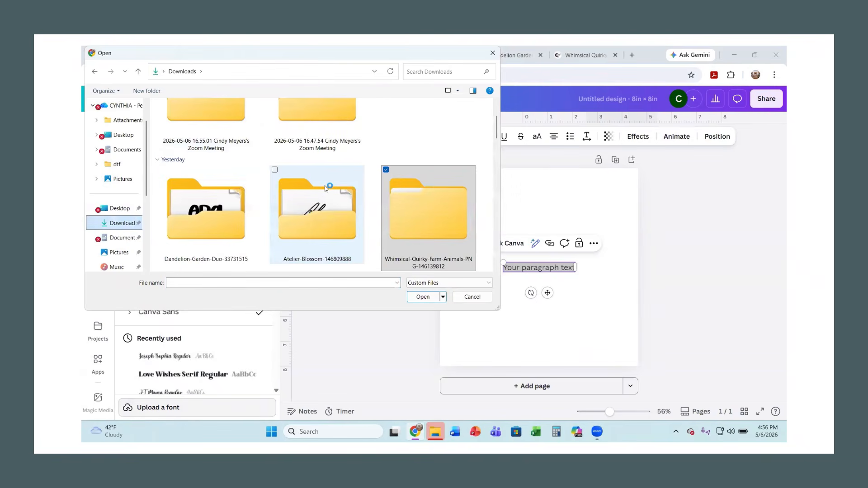
{"action": "double_click", "coordinate": [196, 237]}
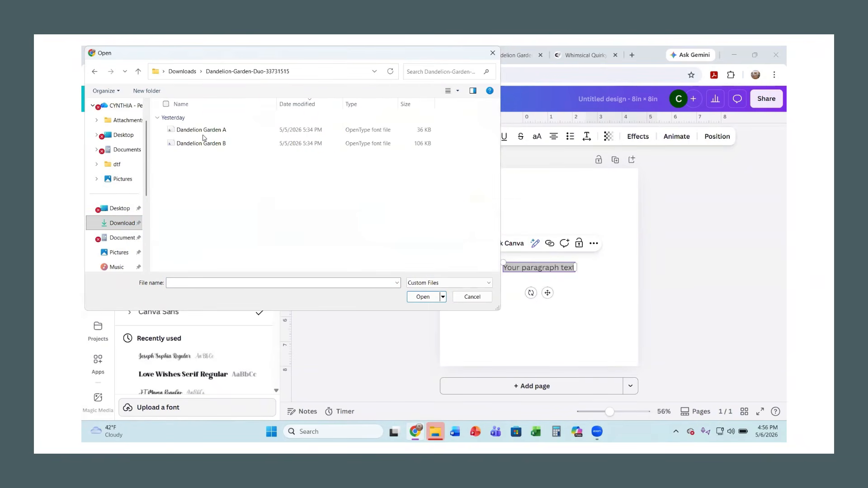
{"action": "left_click", "coordinate": [205, 131]}
{"action": "left_click", "coordinate": [415, 299]}
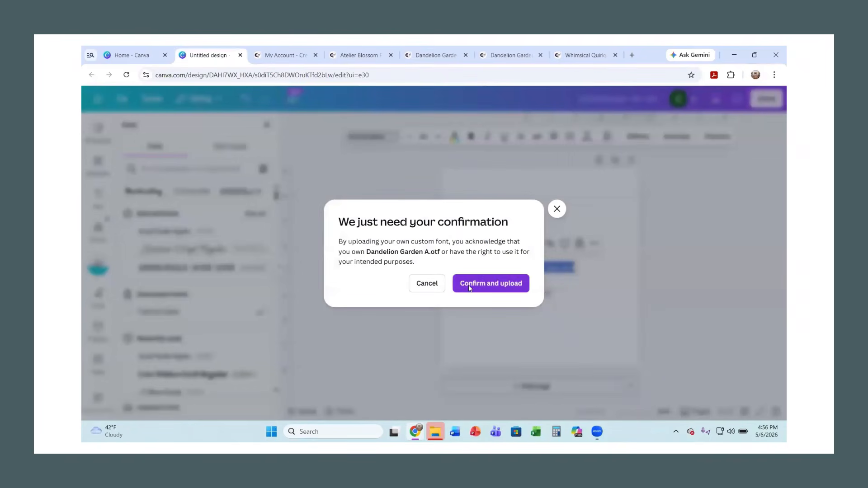
{"action": "left_click", "coordinate": [469, 286]}
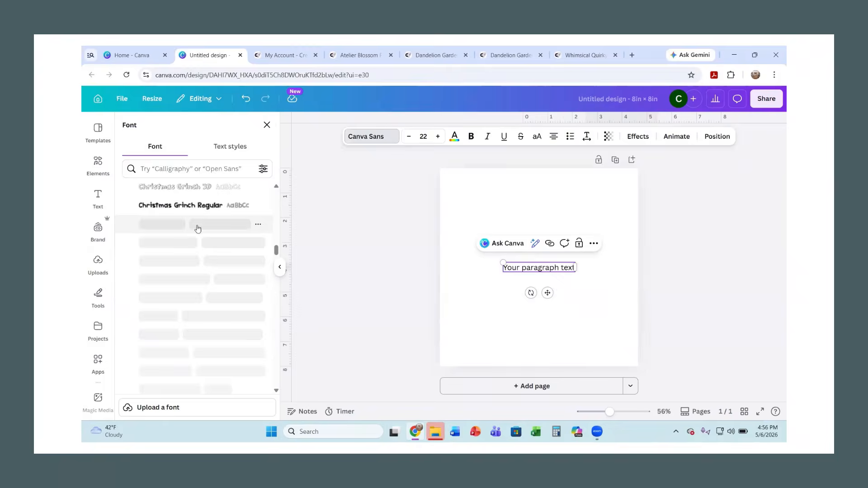
Apply the Dandelion Garden A Regular font to the text box and enlarge the text to about size 43.5
{"action": "scroll", "coordinate": [199, 228], "scroll_direction": "down", "scroll_amount": 3}
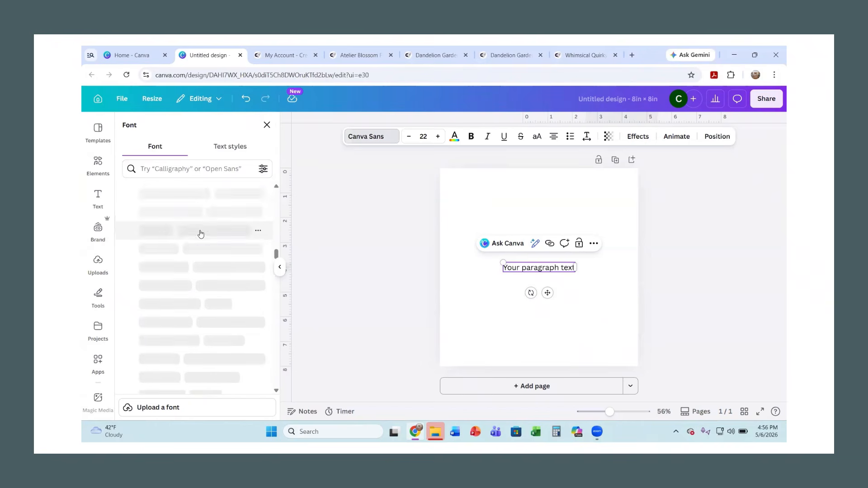
{"action": "scroll", "coordinate": [203, 235], "scroll_direction": "down", "scroll_amount": 1}
{"action": "scroll", "coordinate": [203, 240], "scroll_direction": "down", "scroll_amount": 2}
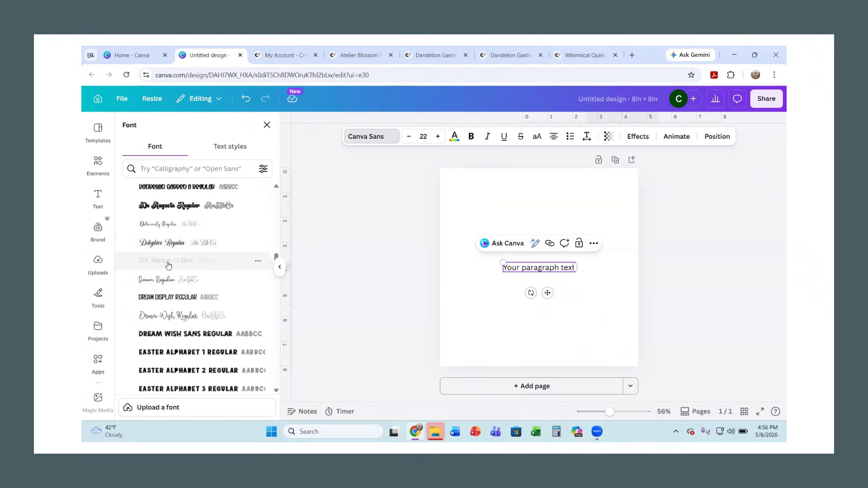
{"action": "scroll", "coordinate": [169, 258], "scroll_direction": "up", "scroll_amount": 3}
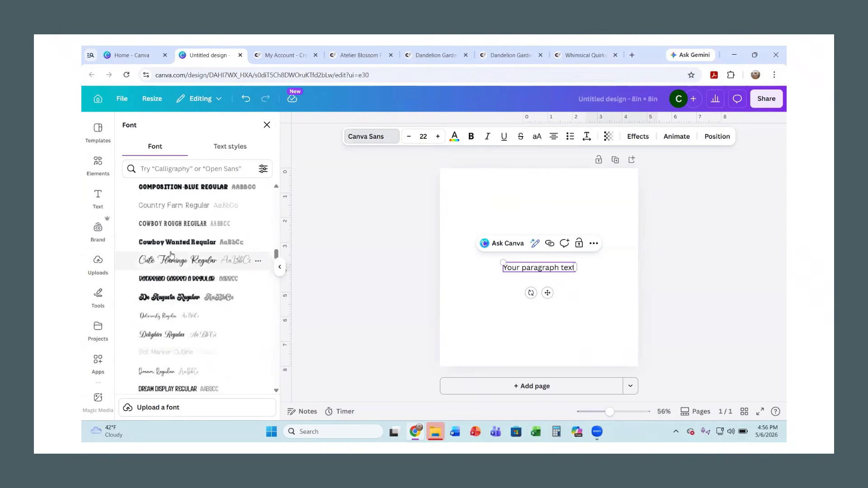
{"action": "left_click", "coordinate": [164, 283]}
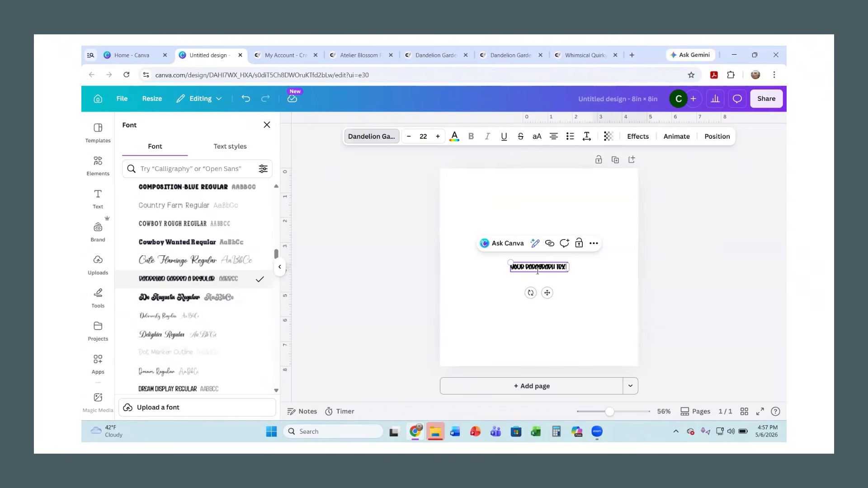
{"action": "left_click_drag", "start_coordinate": [510, 261], "coordinate": [457, 231]}
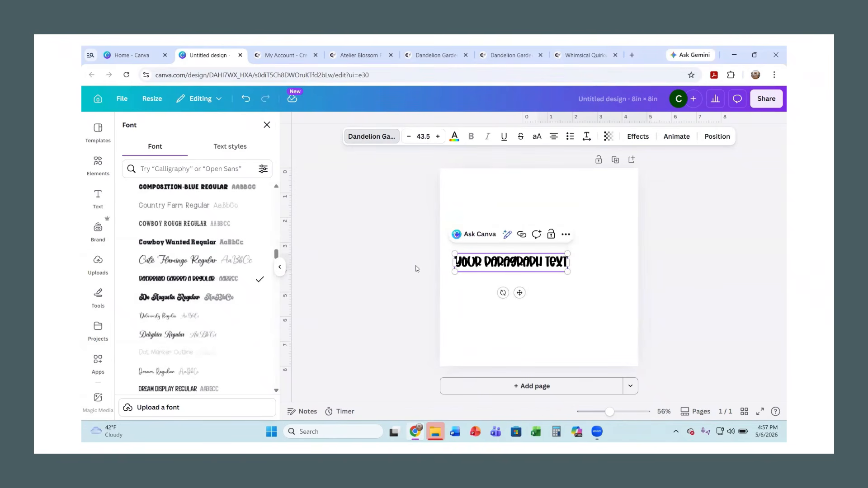
Replace the placeholder text with "Dandilion" and enlarge it to about font size 110
{"action": "double_click", "coordinate": [477, 264]}
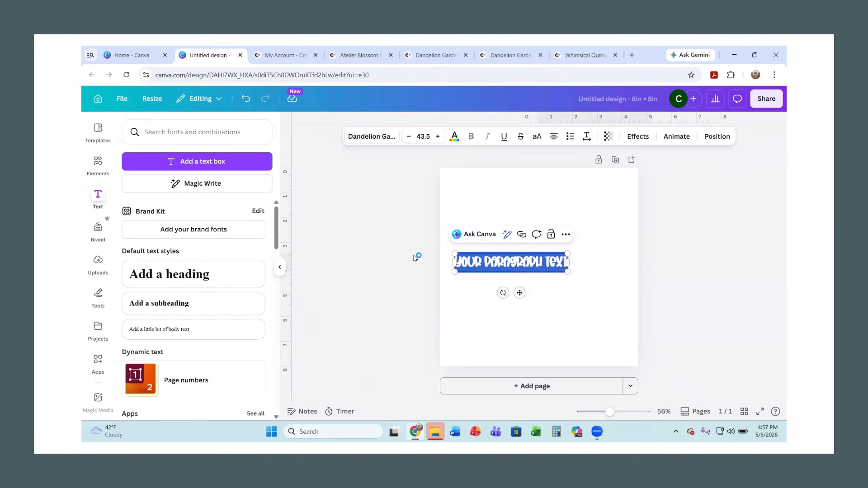
{"action": "left_click", "coordinate": [535, 266]}
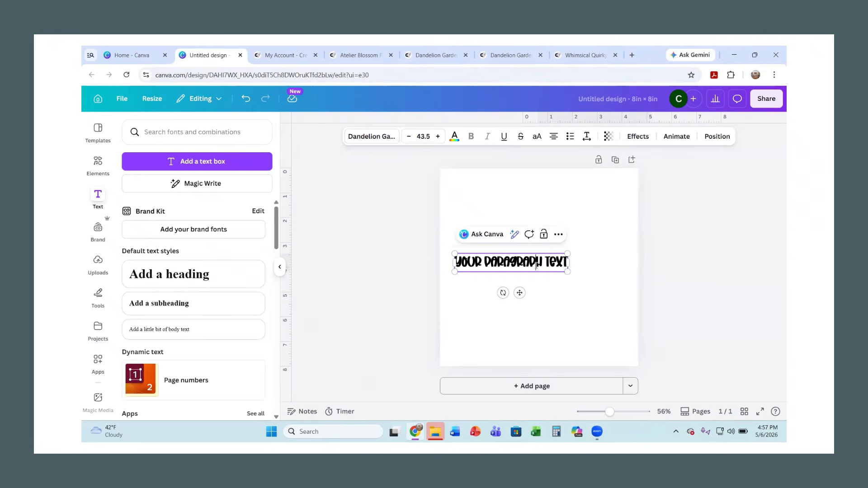
{"action": "key", "text": "ctrl+a"}
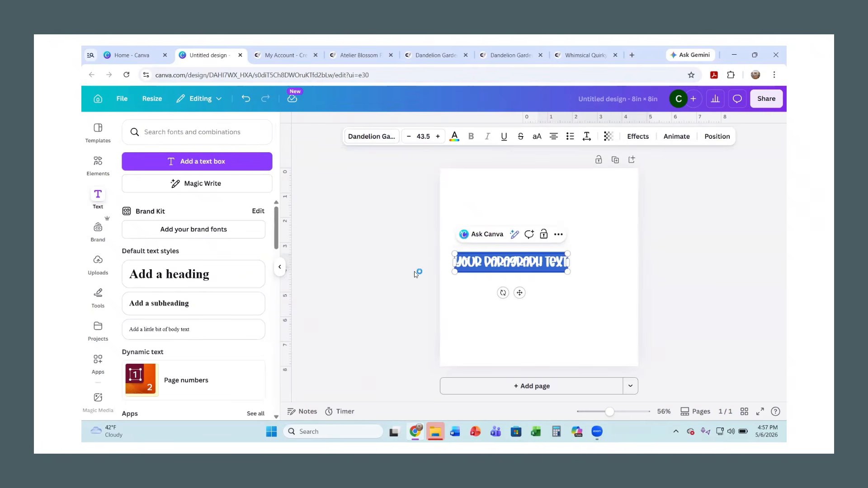
{"action": "type", "text": "Dandilion"}
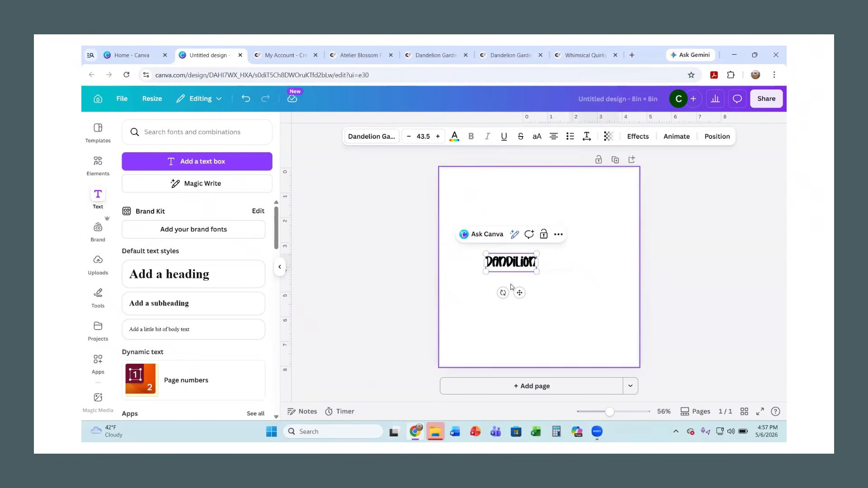
{"action": "left_click_drag", "start_coordinate": [536, 272], "coordinate": [621, 387]}
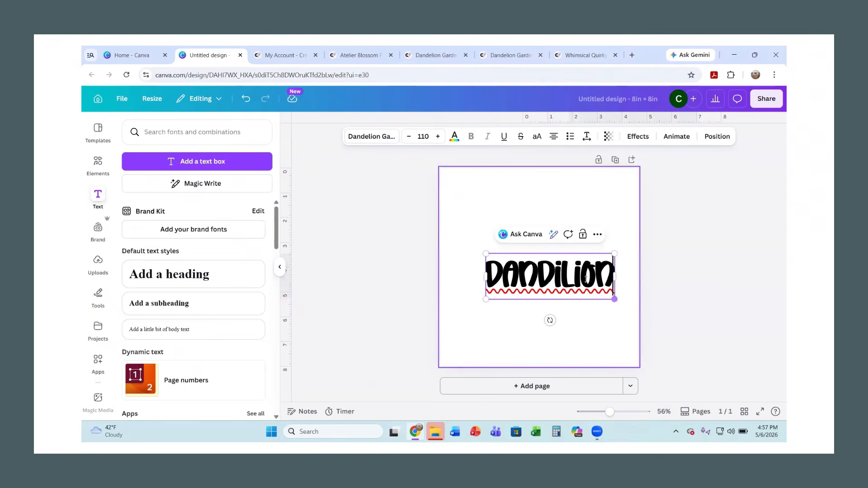
{"action": "left_click", "coordinate": [376, 188]}
Add a second text box enlarged to about font size 29.8 and upload the Dandelion Garden B font
{"action": "left_click", "coordinate": [179, 164]}
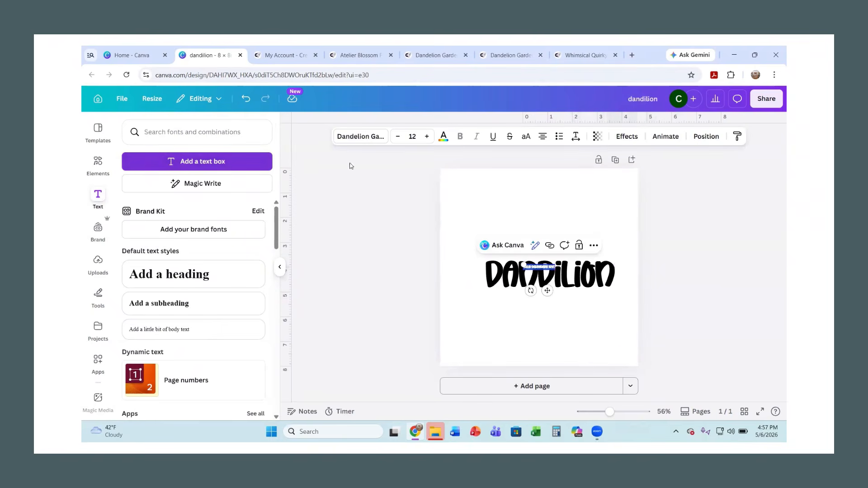
{"action": "left_click_drag", "start_coordinate": [520, 262], "coordinate": [478, 258]}
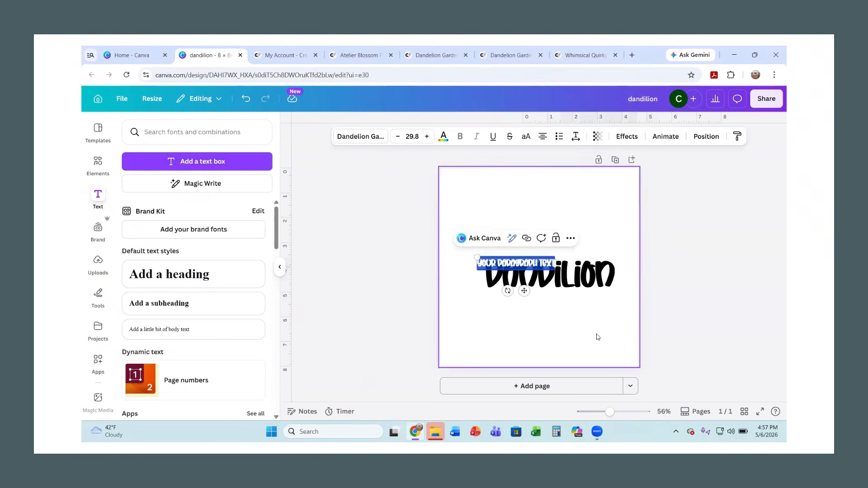
{"action": "left_click", "coordinate": [367, 139]}
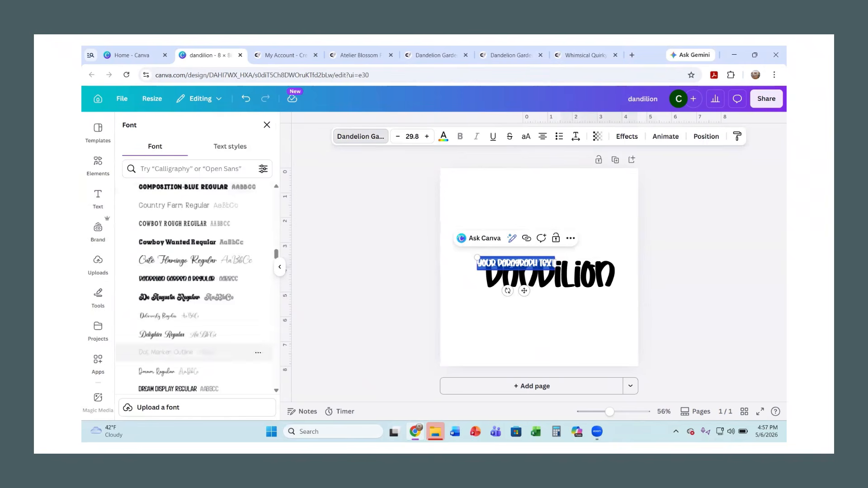
{"action": "left_click", "coordinate": [161, 408]}
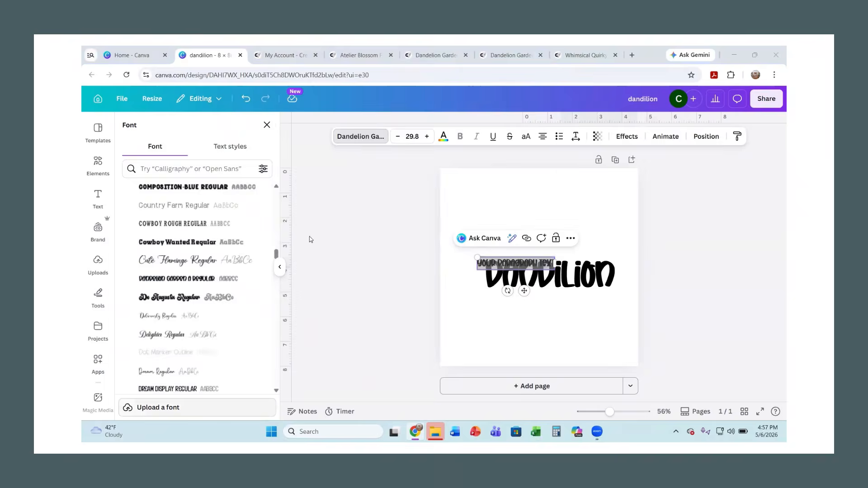
{"action": "double_click", "coordinate": [187, 144]}
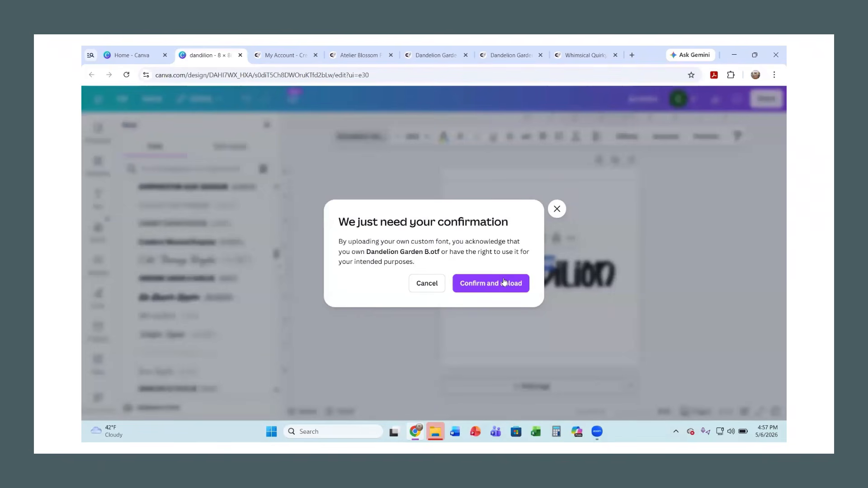
{"action": "left_click", "coordinate": [504, 282]}
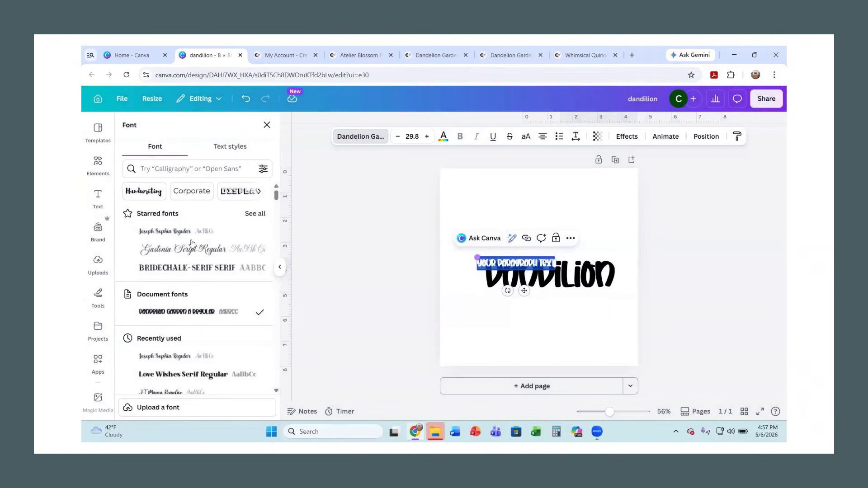
Apply the Dandelion Garden B font to the second text box and replace its text with "dandilion garden"
{"action": "scroll", "coordinate": [191, 244], "scroll_direction": "down", "scroll_amount": 15}
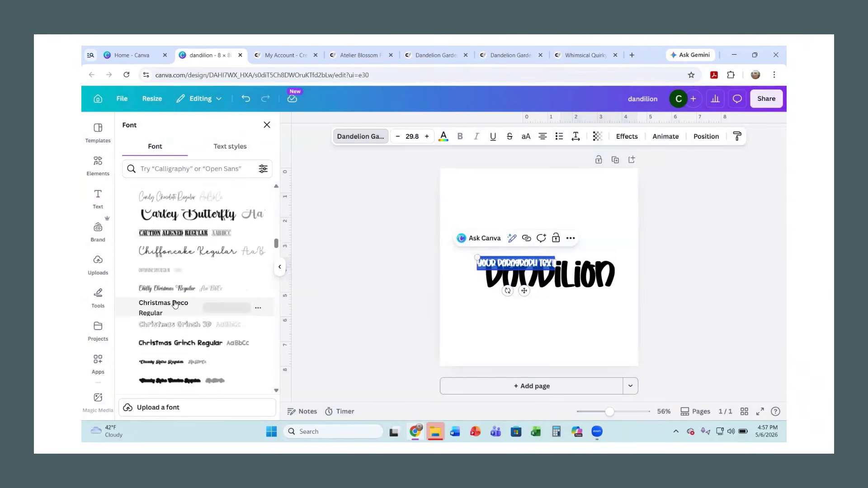
{"action": "scroll", "coordinate": [174, 304], "scroll_direction": "down", "scroll_amount": 8}
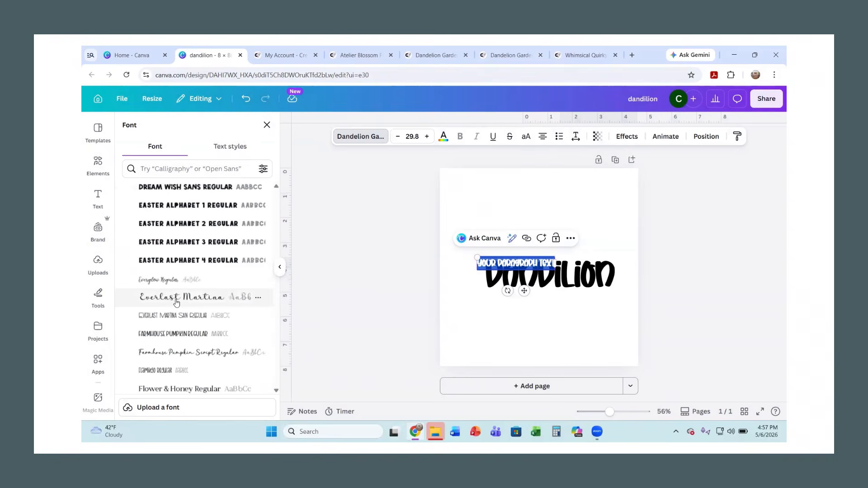
{"action": "scroll", "coordinate": [176, 303], "scroll_direction": "up", "scroll_amount": 5}
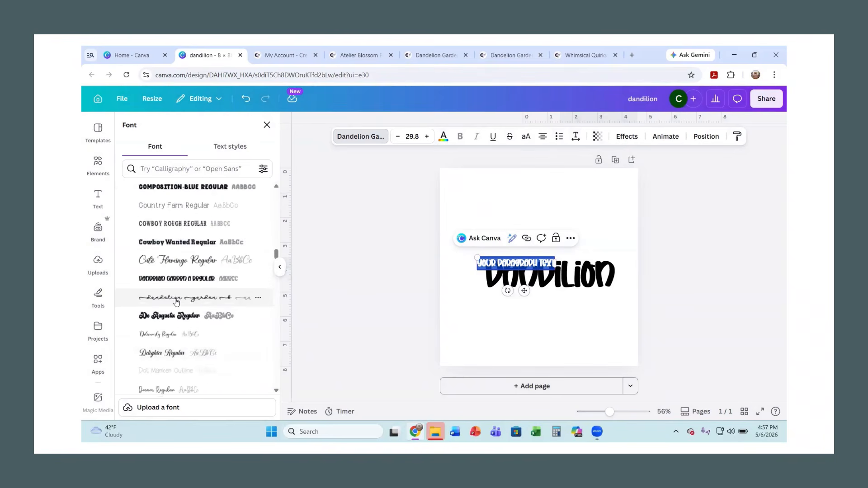
{"action": "left_click", "coordinate": [167, 302]}
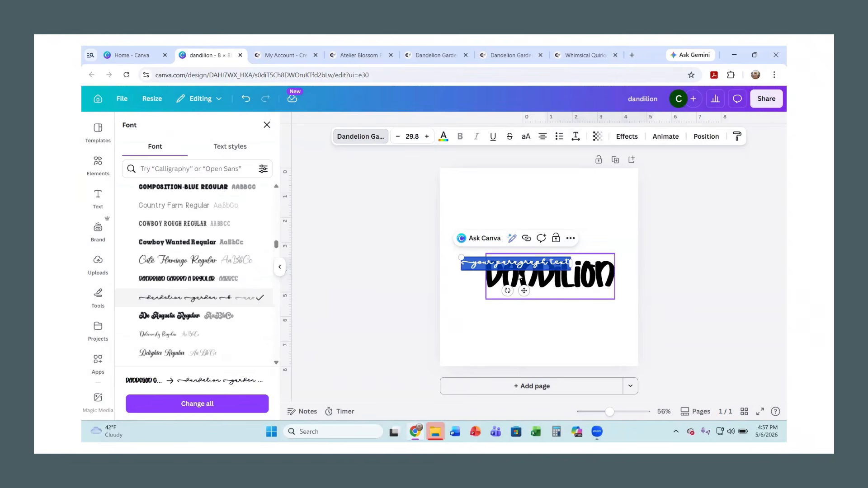
{"action": "type", "text": "dandili"}
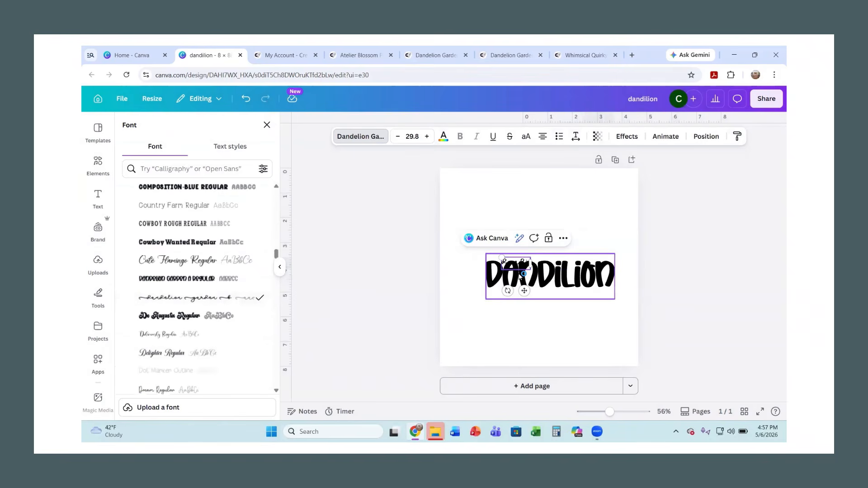
{"action": "type", "text": "on"}
{"action": "type", "text": "en"}
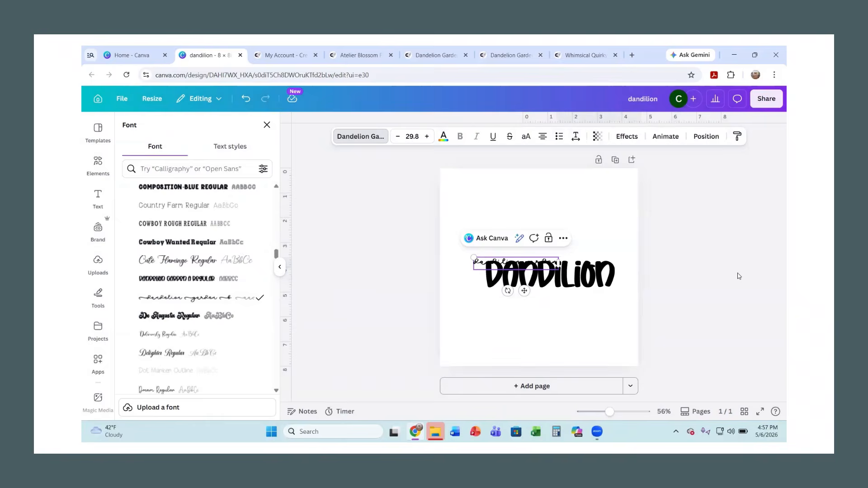
{"action": "key", "text": "Escape"}
Enlarge "dandilion garden" to about size 49.1 and stack it above the large "Dandilion" text in the upper part of the page
{"action": "left_click_drag", "start_coordinate": [470, 256], "coordinate": [428, 182]}
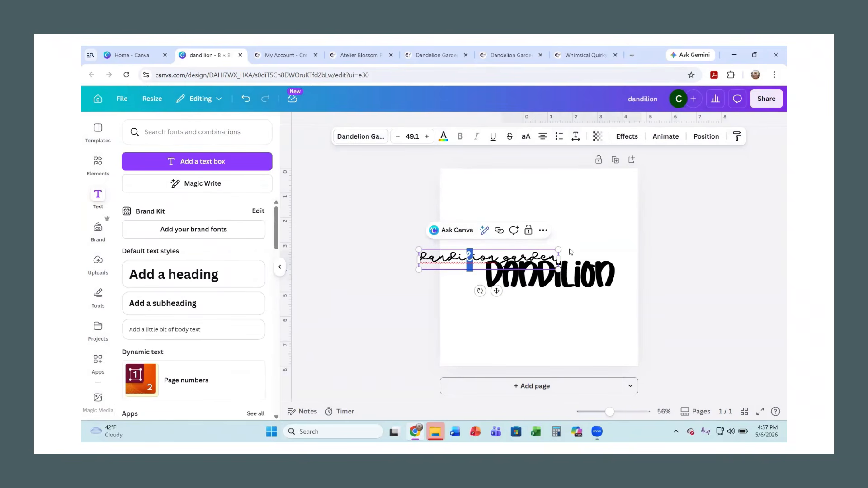
{"action": "left_click", "coordinate": [468, 282]}
{"action": "left_click_drag", "start_coordinate": [478, 257], "coordinate": [528, 196]}
{"action": "left_click", "coordinate": [524, 284]}
{"action": "left_click_drag", "start_coordinate": [523, 284], "coordinate": [513, 236]}
{"action": "left_click", "coordinate": [377, 239]}
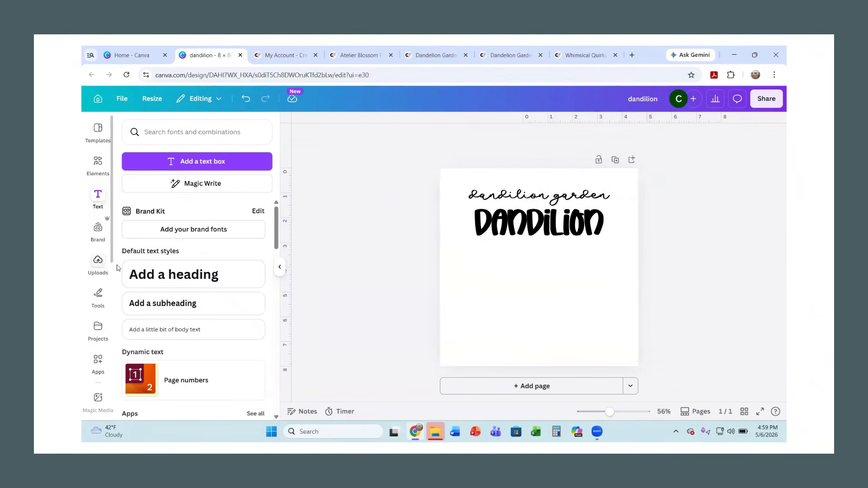
Add a second page and place the uploaded scowling red rooster with bushy eyebrows, shrunk to about half the page width, at its lower centre
{"action": "left_click", "coordinate": [489, 388]}
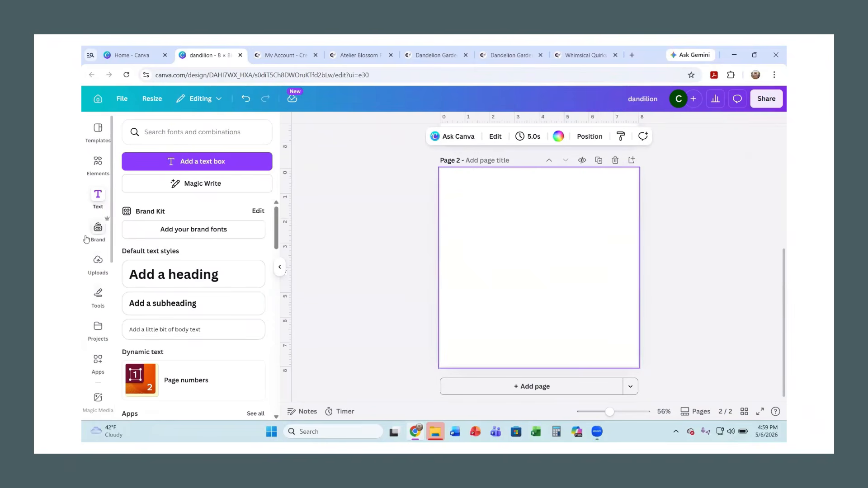
{"action": "left_click", "coordinate": [95, 264]}
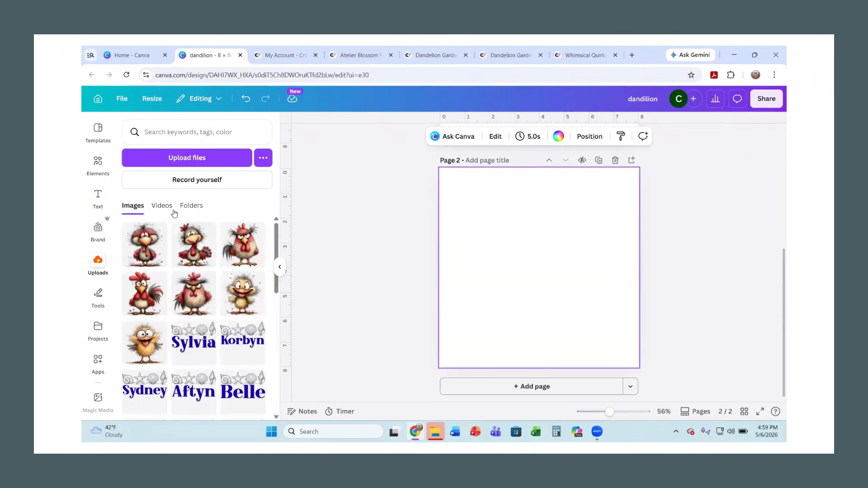
{"action": "left_click", "coordinate": [195, 308]}
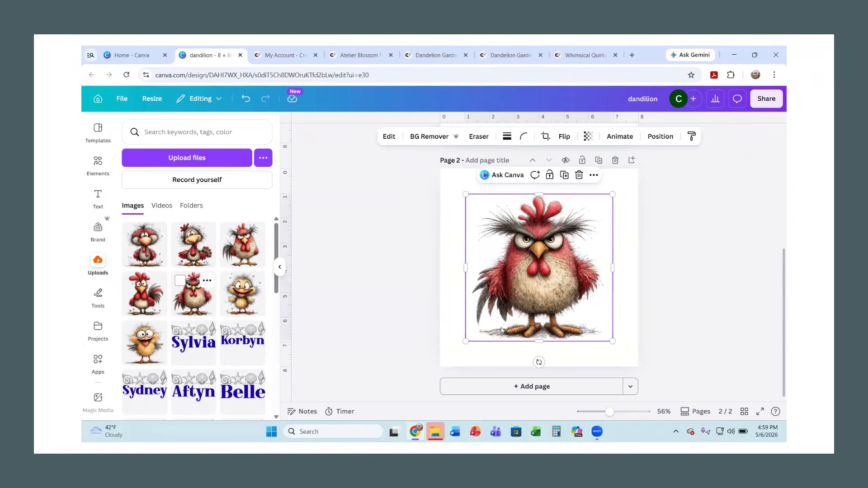
{"action": "left_click_drag", "start_coordinate": [612, 194], "coordinate": [571, 237]}
{"action": "left_click_drag", "start_coordinate": [513, 320], "coordinate": [533, 325]}
{"action": "mouse_move", "coordinate": [610, 412]}
{"action": "left_mouse_down"}
{"action": "mouse_move", "coordinate": [642, 411]}
{"action": "mouse_move", "coordinate": [609, 415]}
{"action": "left_mouse_up"}
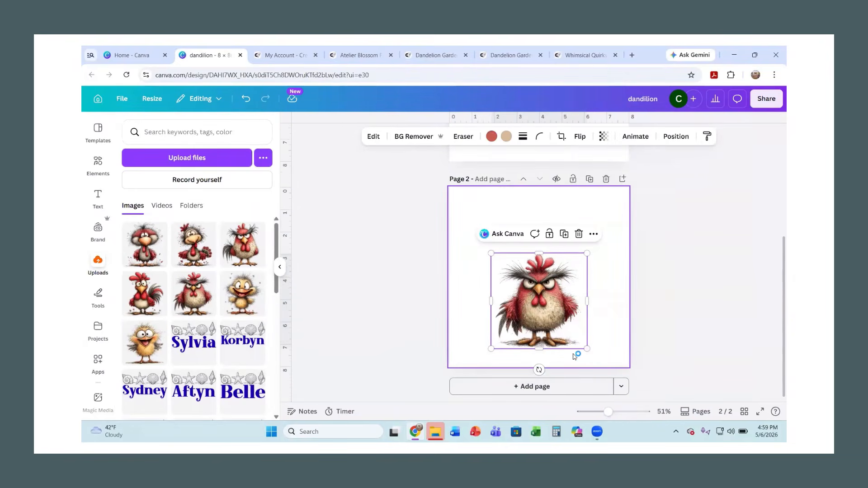
Enlarge the scowling rooster slightly and shift it right, then add the uploaded laughing yellow chick, shrunk and standing to the rooster's left
{"action": "left_click_drag", "start_coordinate": [552, 333], "coordinate": [594, 362]}
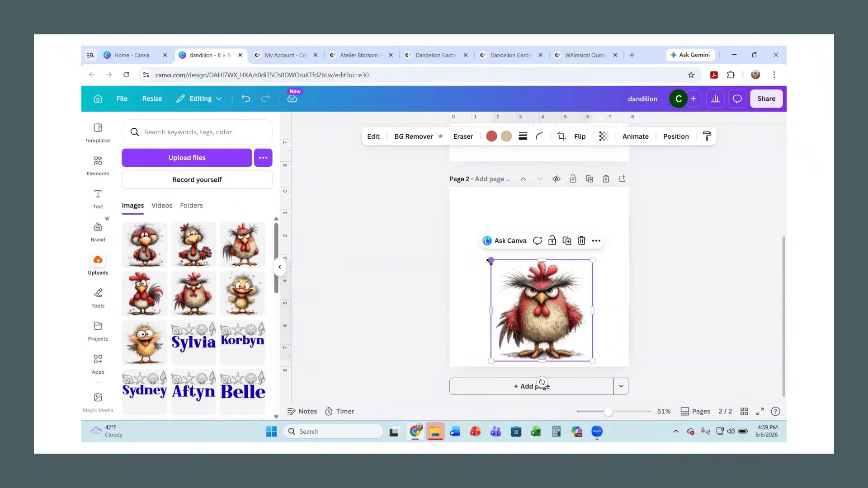
{"action": "left_click_drag", "start_coordinate": [490, 261], "coordinate": [486, 255]}
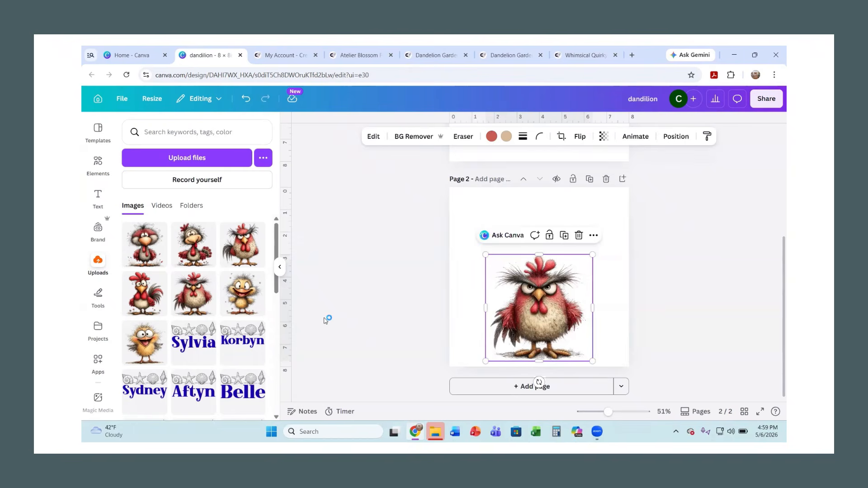
{"action": "left_click", "coordinate": [144, 348]}
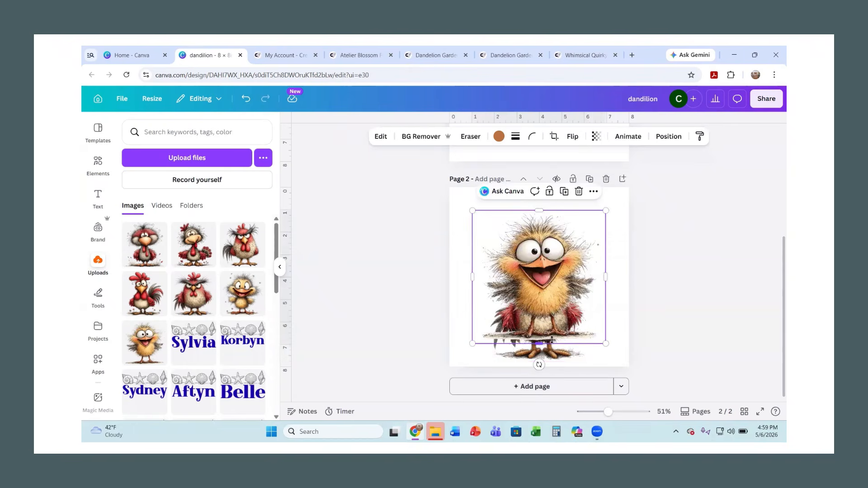
{"action": "left_click_drag", "start_coordinate": [546, 354], "coordinate": [578, 353]}
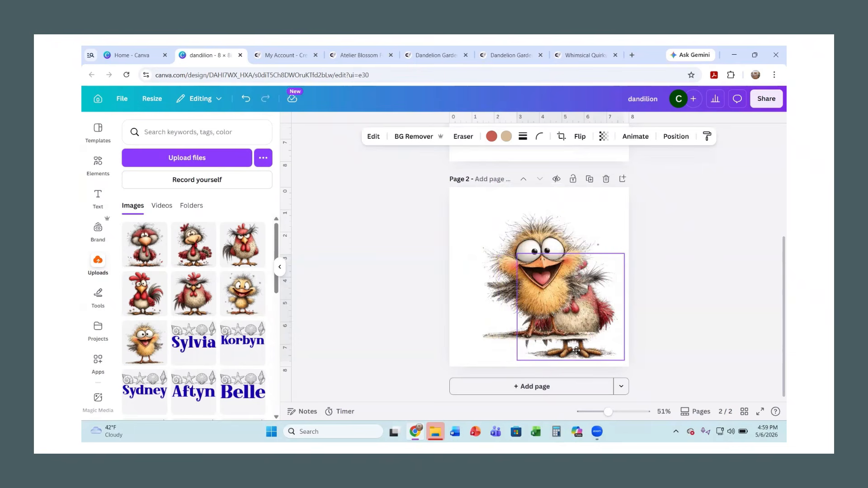
{"action": "left_click_drag", "start_coordinate": [504, 279], "coordinate": [481, 309]}
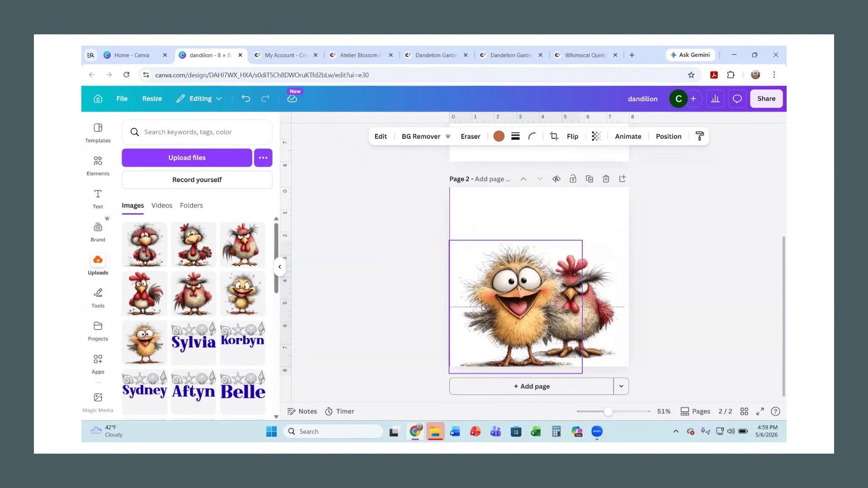
{"action": "left_click_drag", "start_coordinate": [583, 240], "coordinate": [509, 314]}
{"action": "left_click_drag", "start_coordinate": [488, 346], "coordinate": [504, 340]}
{"action": "left_click", "coordinate": [710, 247]}
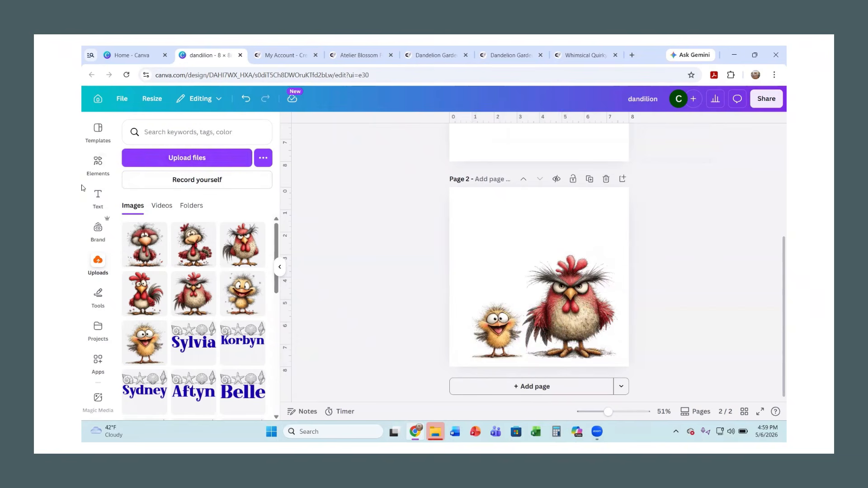
Add a text box reading "Rise & Shine" at about size 51.6 in the upper part of page 2
{"action": "left_click", "coordinate": [98, 198]}
{"action": "left_click", "coordinate": [195, 159]}
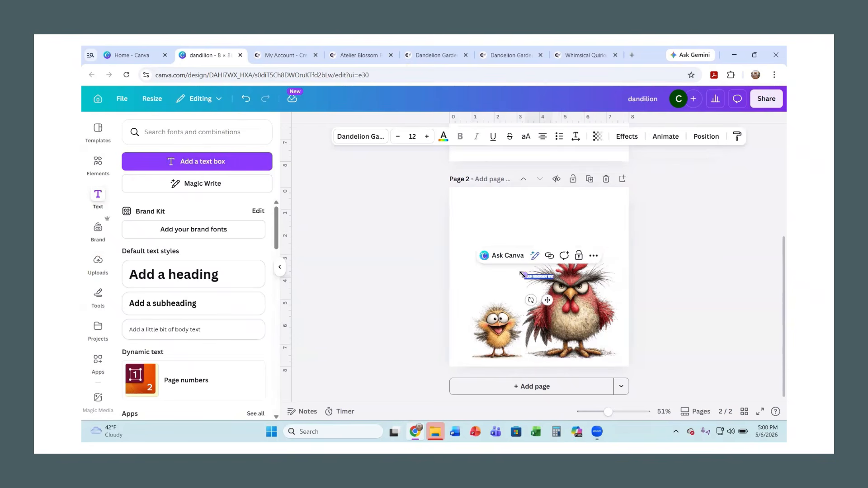
{"action": "left_click_drag", "start_coordinate": [479, 205], "coordinate": [455, 176]}
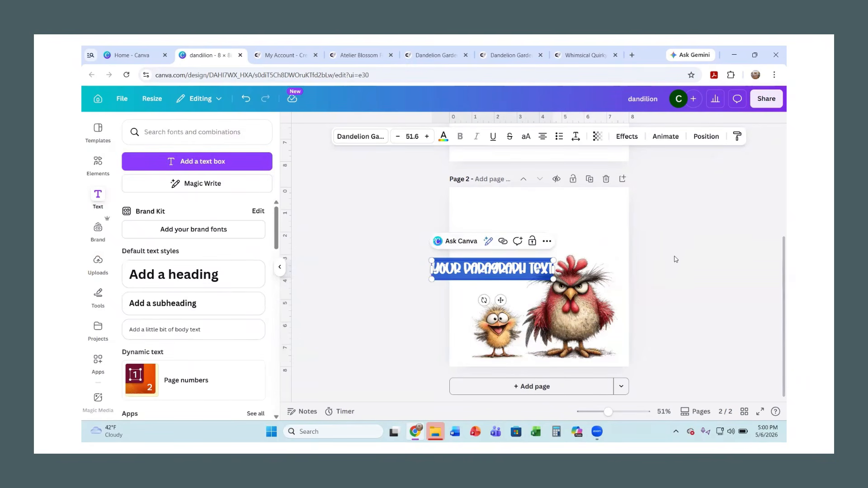
{"action": "left_click_drag", "start_coordinate": [507, 262], "coordinate": [537, 206]}
{"action": "double_click", "coordinate": [537, 213]}
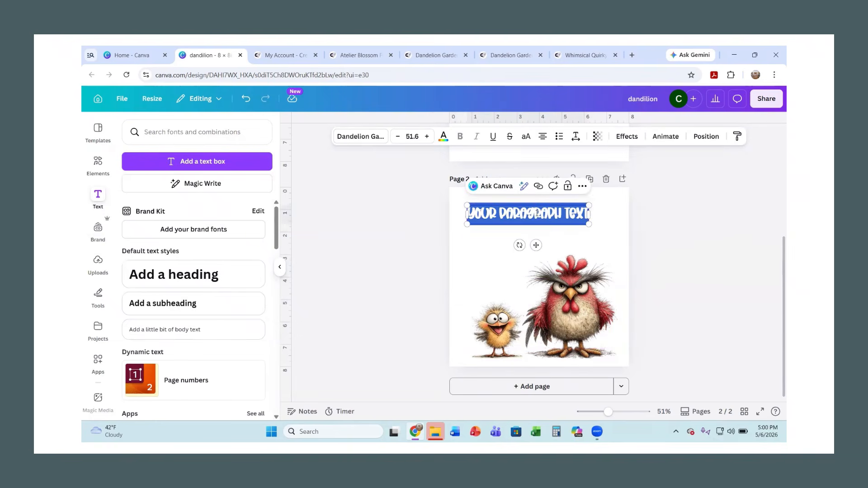
{"action": "type", "text": "Rise"}
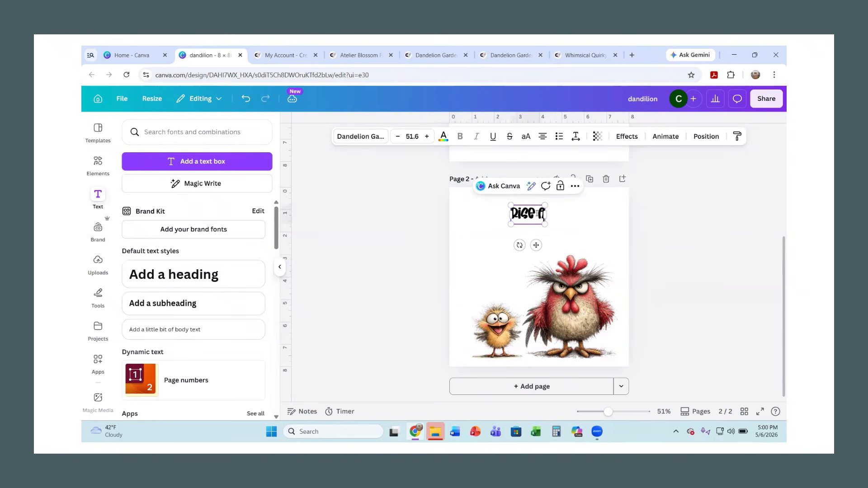
{"action": "type", "text": " & Shine"}
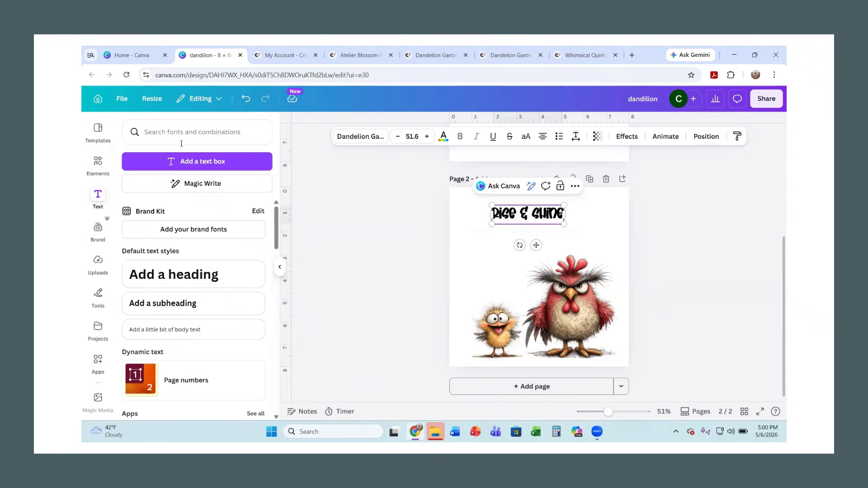
Add a second text box on page 2 in the Dandelion Garden B font, reading "mother cluckers"
{"action": "left_click", "coordinate": [216, 167]}
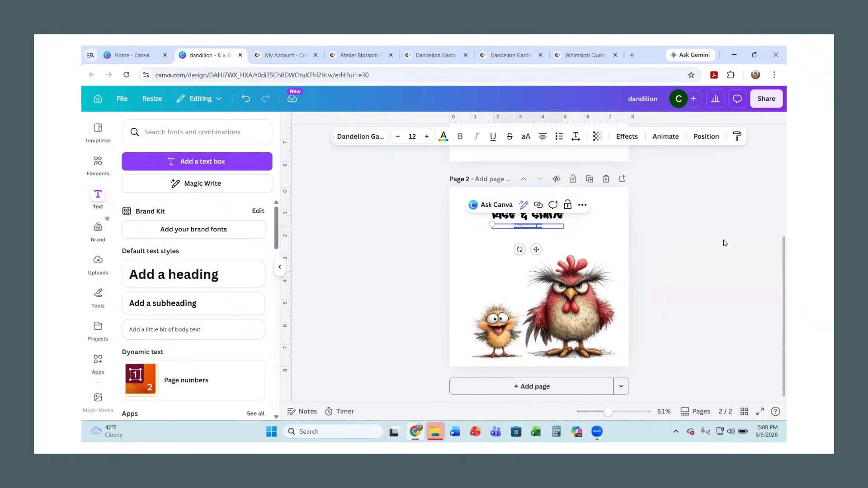
{"action": "left_click", "coordinate": [360, 136]}
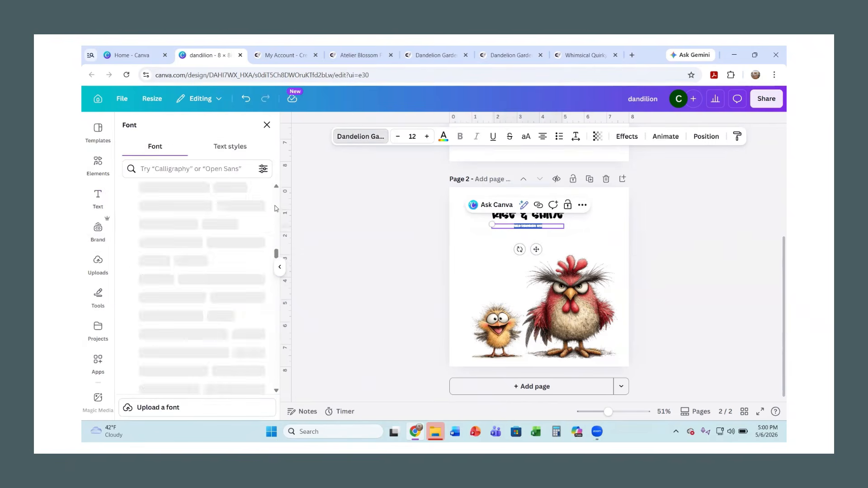
{"action": "scroll", "coordinate": [190, 279], "scroll_direction": "up", "scroll_amount": 3}
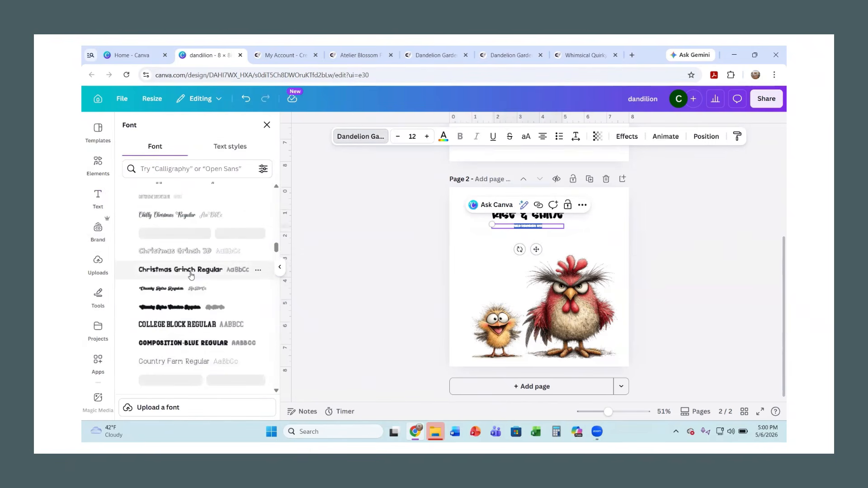
{"action": "scroll", "coordinate": [193, 271], "scroll_direction": "up", "scroll_amount": 15}
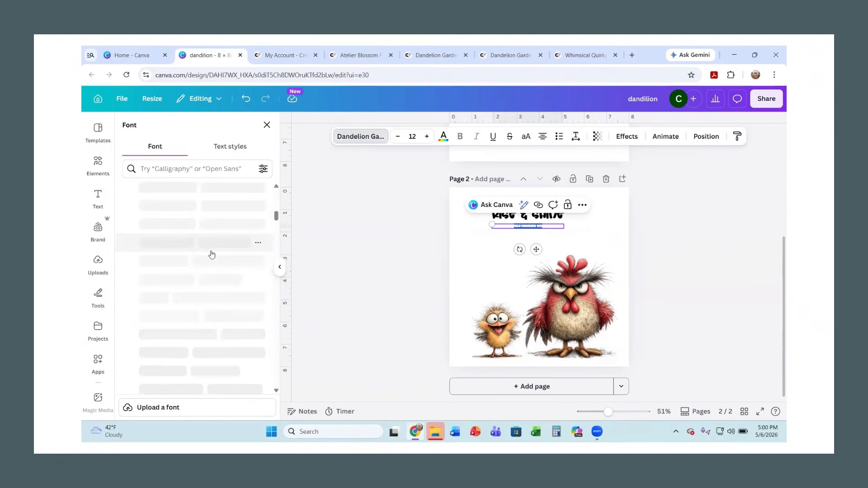
{"action": "scroll", "coordinate": [209, 250], "scroll_direction": "up", "scroll_amount": 2}
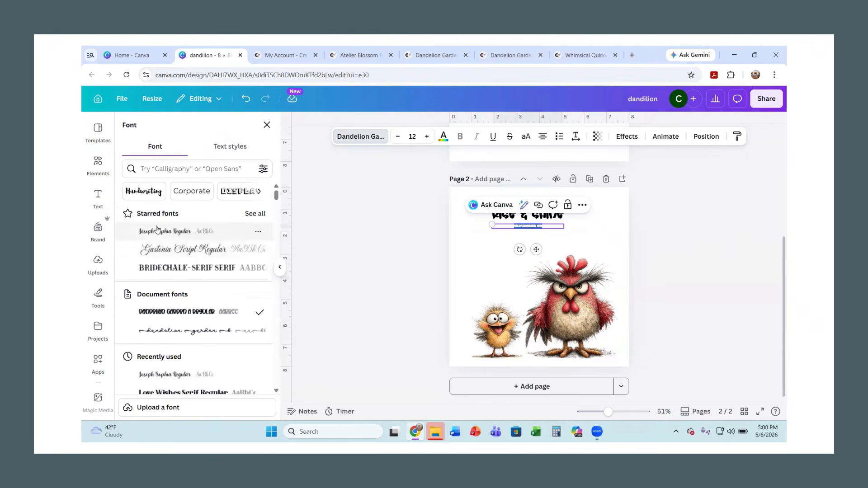
{"action": "scroll", "coordinate": [158, 301], "scroll_direction": "down", "scroll_amount": 2}
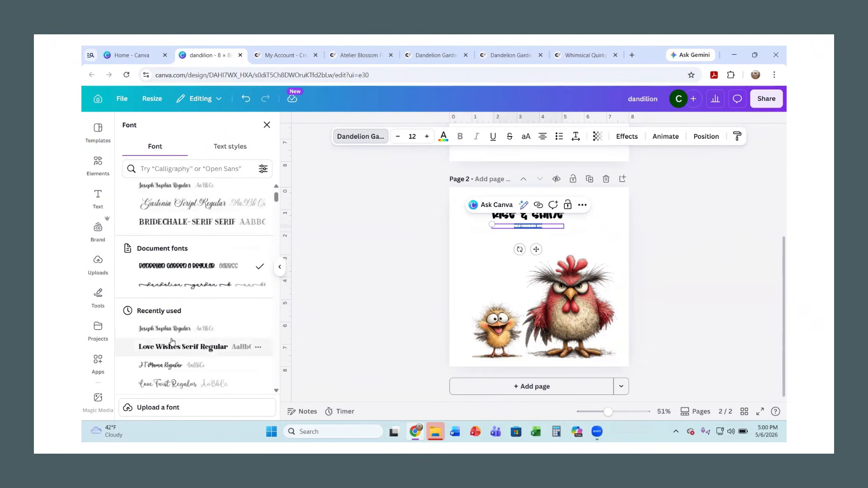
{"action": "scroll", "coordinate": [174, 337], "scroll_direction": "down", "scroll_amount": 10}
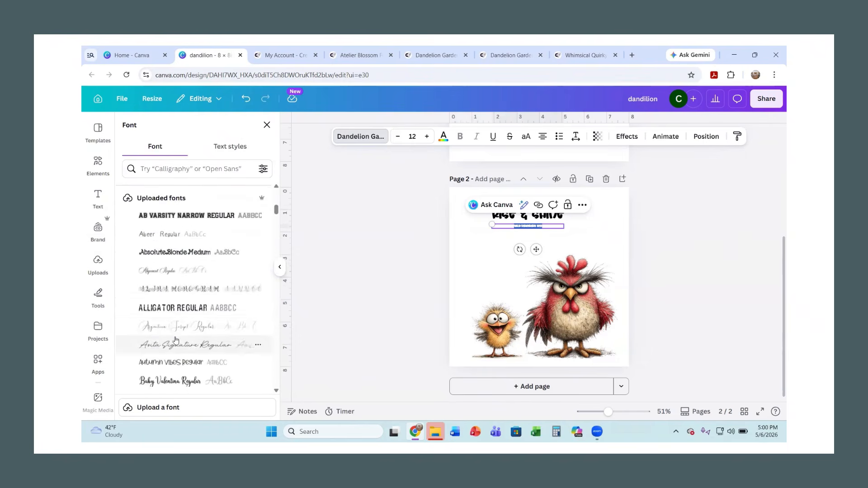
{"action": "scroll", "coordinate": [180, 331], "scroll_direction": "down", "scroll_amount": 6}
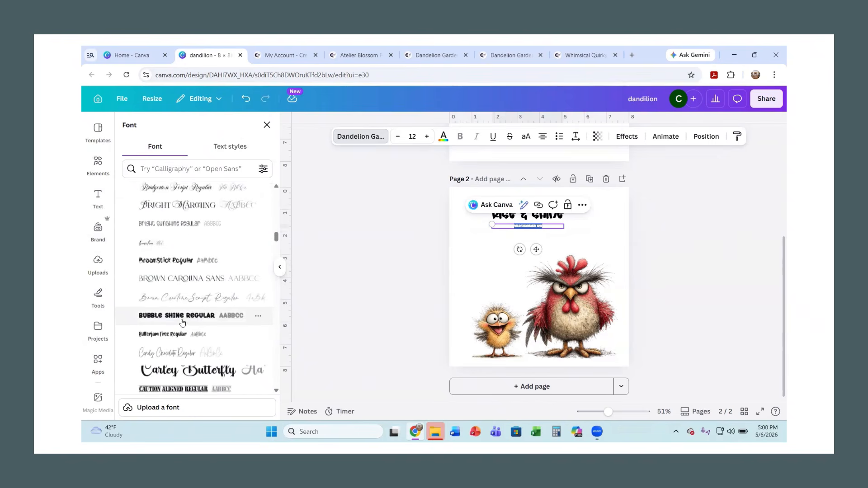
{"action": "scroll", "coordinate": [184, 323], "scroll_direction": "down", "scroll_amount": 5}
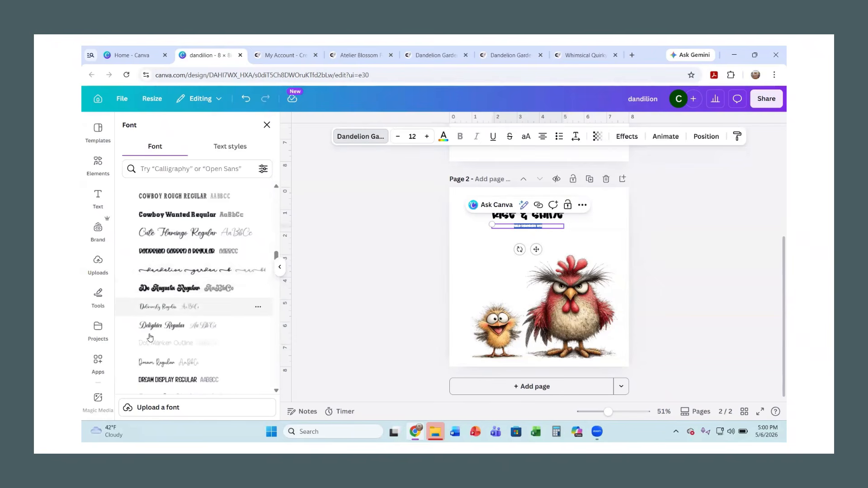
{"action": "scroll", "coordinate": [151, 331], "scroll_direction": "down", "scroll_amount": 1}
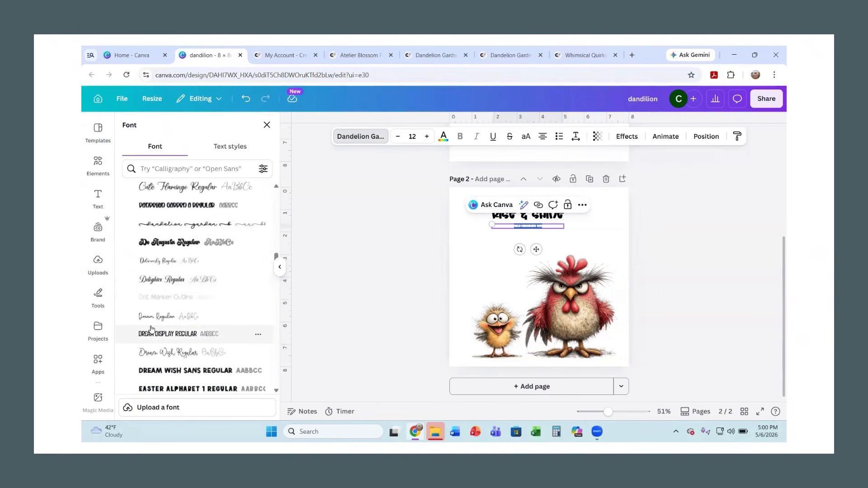
{"action": "scroll", "coordinate": [152, 329], "scroll_direction": "up", "scroll_amount": 1}
{"action": "scroll", "coordinate": [154, 314], "scroll_direction": "up", "scroll_amount": 1}
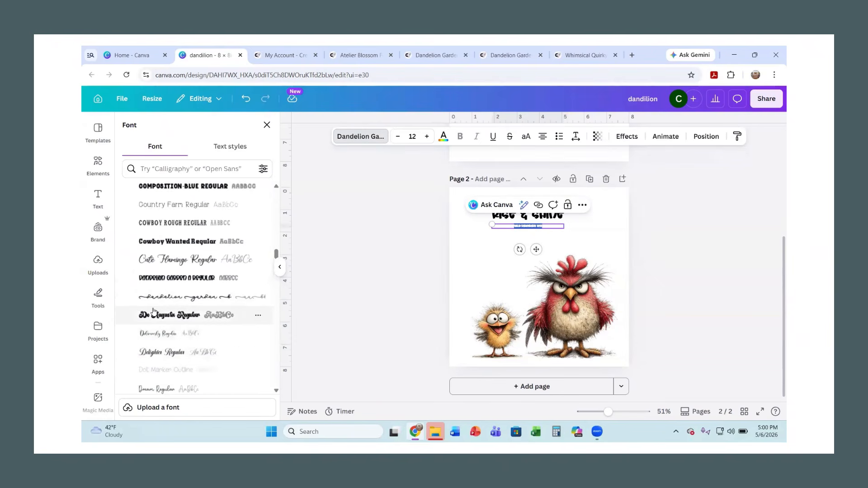
{"action": "left_click", "coordinate": [160, 317]}
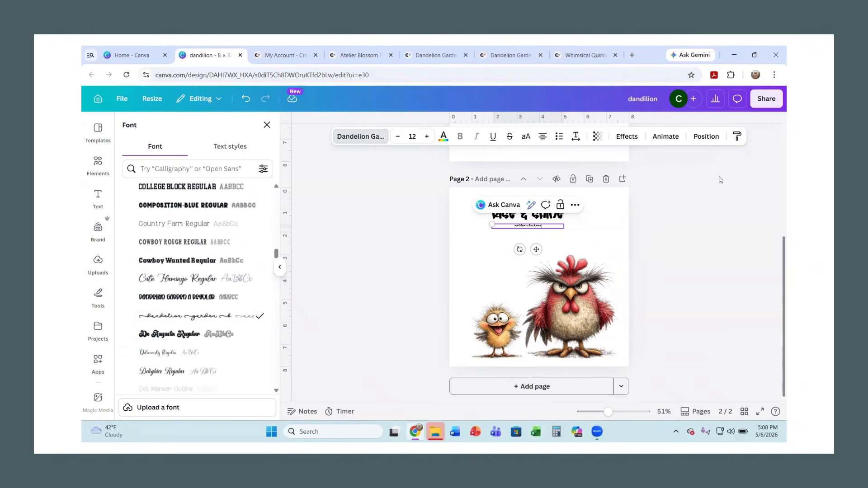
Set "mother cluckers" to size 44 and widen its text box so the words fit on one line
{"action": "left_click", "coordinate": [426, 137]}
{"action": "left_click", "coordinate": [426, 137]}
{"action": "left_click", "coordinate": [426, 137]}
{"action": "left_click", "coordinate": [426, 136]}
{"action": "left_click", "coordinate": [426, 136]}
{"action": "left_click", "coordinate": [427, 137]}
{"action": "left_click", "coordinate": [427, 137]}
{"action": "left_click", "coordinate": [427, 137]}
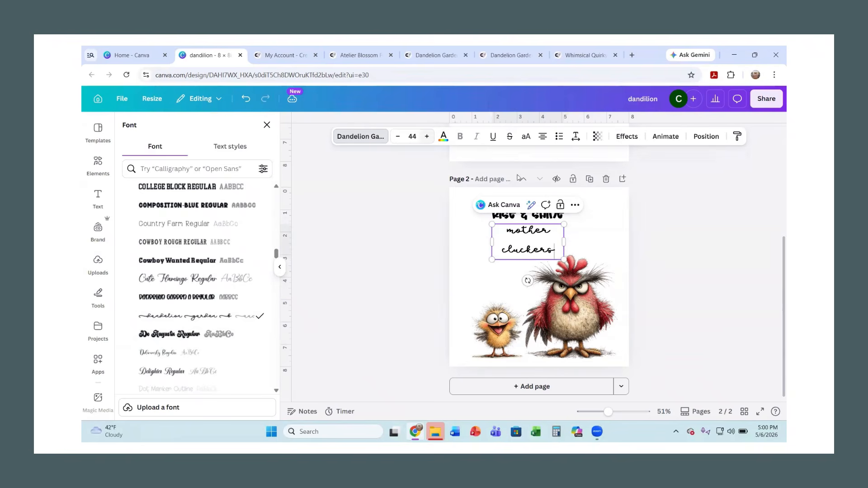
{"action": "left_click_drag", "start_coordinate": [563, 242], "coordinate": [626, 233]}
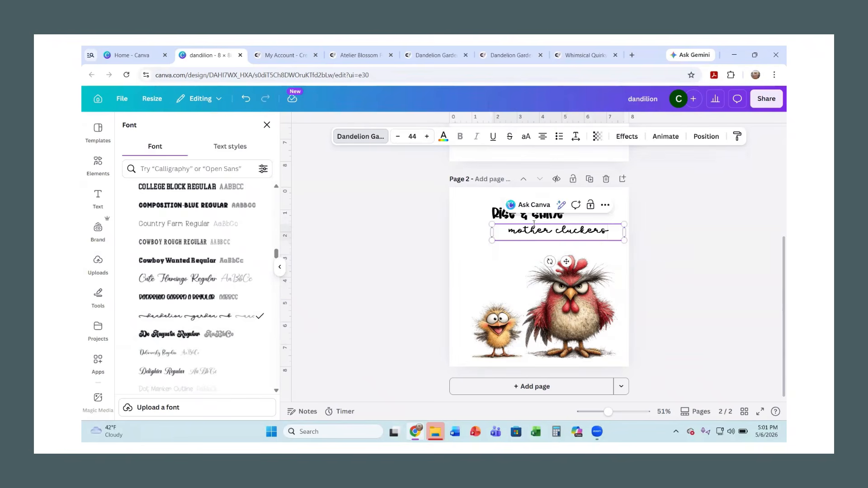
Enlarge "Rise & Shine" to about size 77.6 and "mother cluckers" to about size 53.7, placing the latter just above the rooster
{"action": "left_click", "coordinate": [497, 217]}
{"action": "left_click_drag", "start_coordinate": [492, 205], "coordinate": [456, 203]}
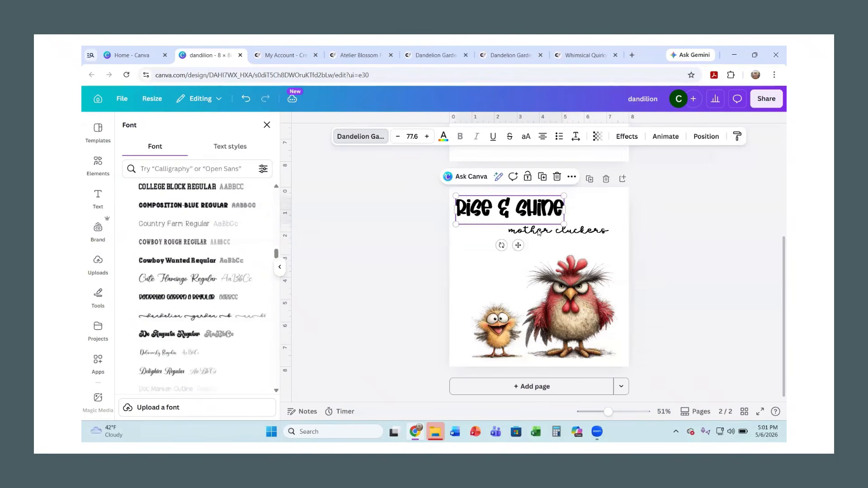
{"action": "left_click_drag", "start_coordinate": [556, 234], "coordinate": [556, 250]}
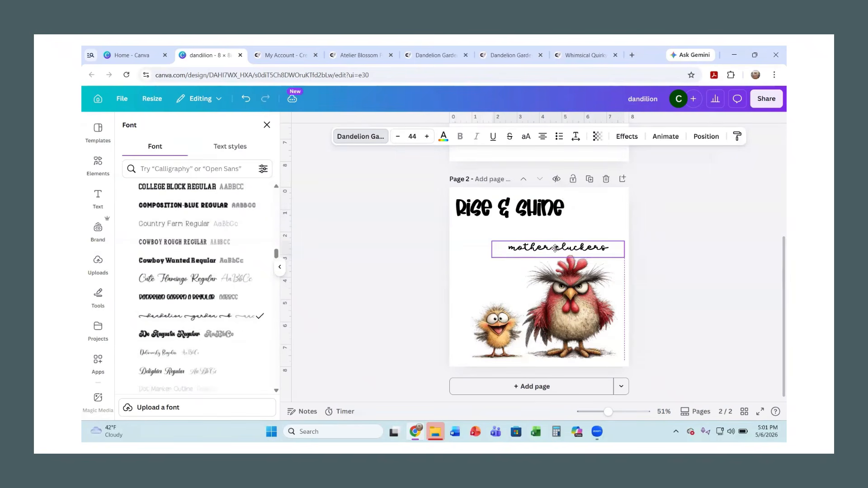
{"action": "left_click_drag", "start_coordinate": [492, 241], "coordinate": [463, 238]}
{"action": "left_click", "coordinate": [532, 206]}
{"action": "left_click_drag", "start_coordinate": [553, 246], "coordinate": [563, 246]}
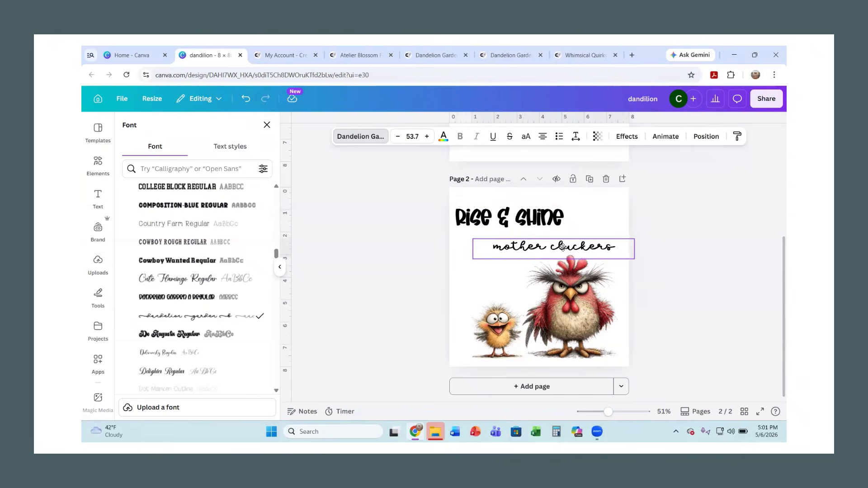
Move "Rise & Shine" down so it sits directly above "mother cluckers", offset to its left
{"action": "left_click_drag", "start_coordinate": [473, 216], "coordinate": [477, 226]}
{"action": "right_click", "coordinate": [477, 226]}
{"action": "left_click", "coordinate": [660, 221]}
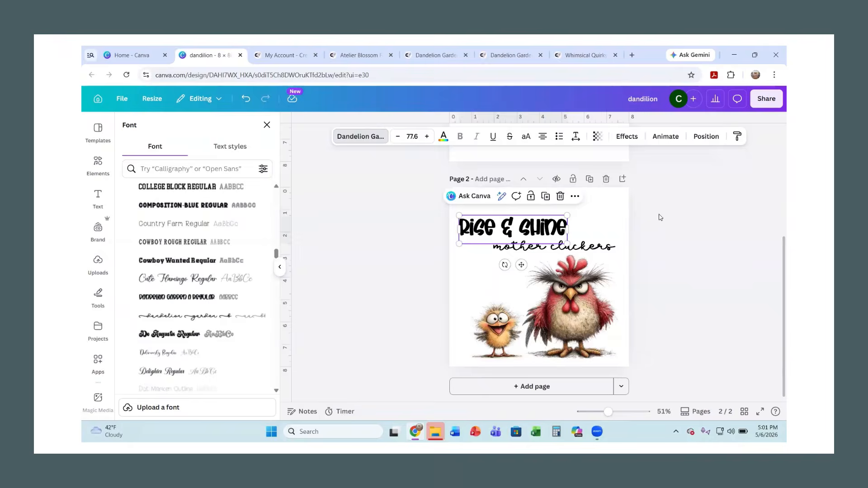
{"action": "left_click", "coordinate": [693, 244]}
{"action": "left_click", "coordinate": [568, 251]}
{"action": "left_click", "coordinate": [701, 255]}
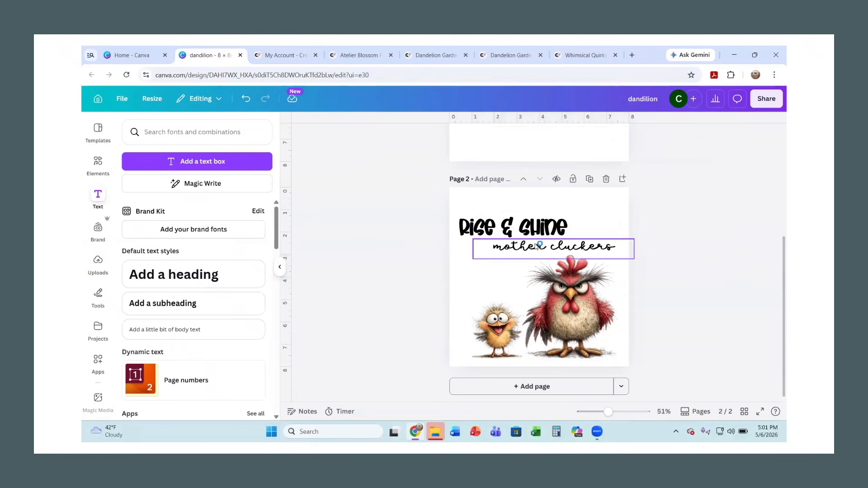
Recolor "mother cluckers" with the lighter red from the rooster's photo colors
{"action": "left_click", "coordinate": [484, 248]}
{"action": "left_click", "coordinate": [443, 136]}
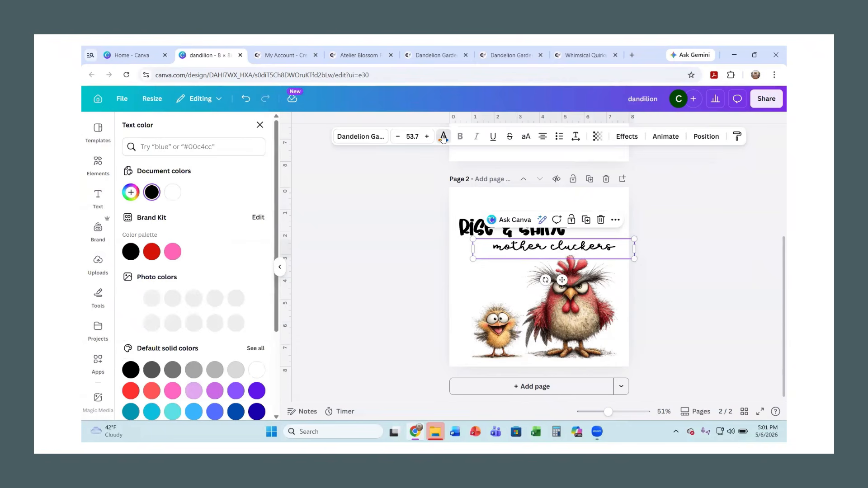
{"action": "scroll", "coordinate": [191, 270], "scroll_direction": "down", "scroll_amount": 3}
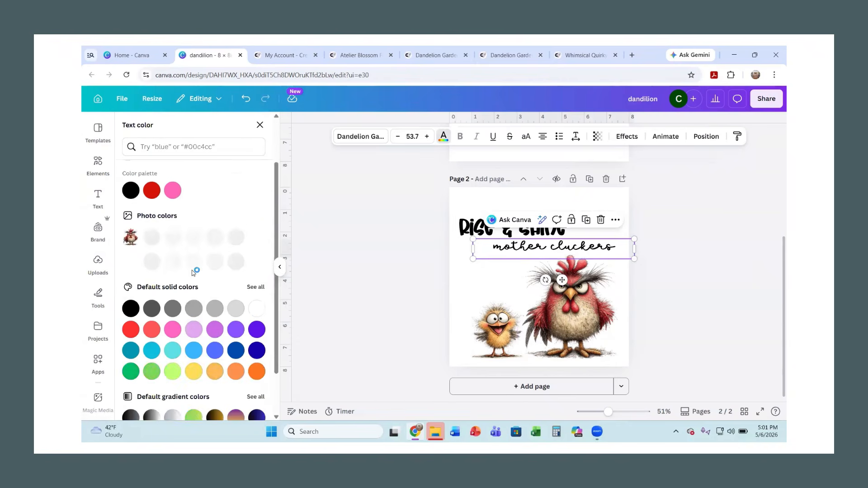
{"action": "scroll", "coordinate": [192, 274], "scroll_direction": "up", "scroll_amount": 2}
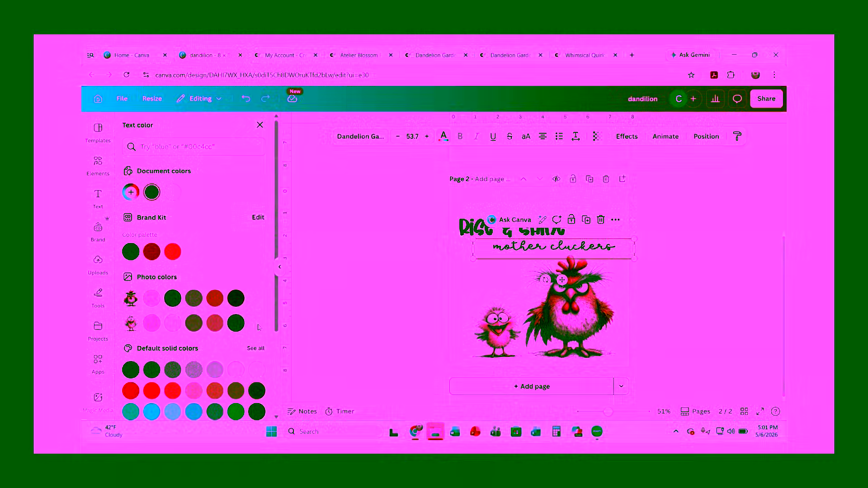
{"action": "left_click", "coordinate": [236, 299]}
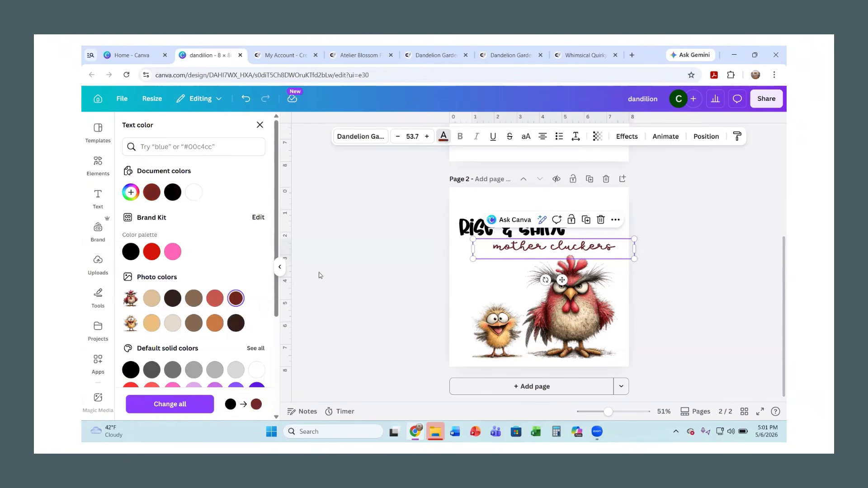
{"action": "left_click", "coordinate": [215, 298]}
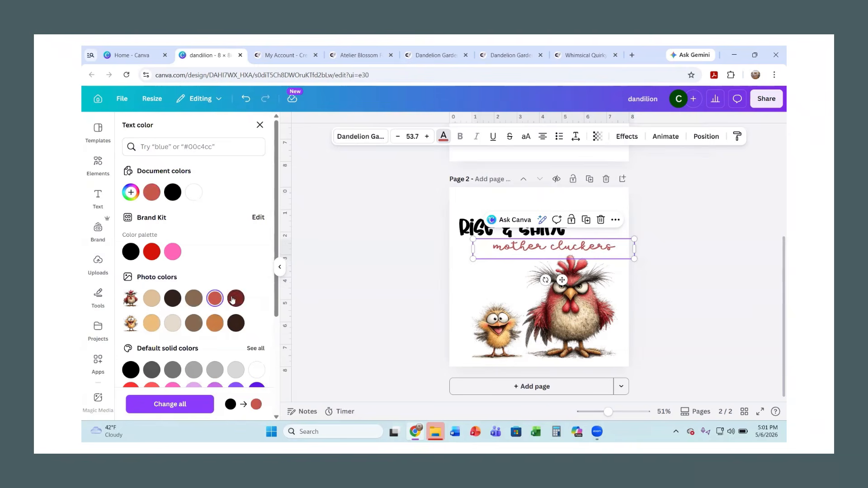
Recolor "mother cluckers" with the rooster's dark red photo color and "Rise & Shine" with the gray orange from the chick's photo colors
{"action": "left_click", "coordinate": [236, 299]}
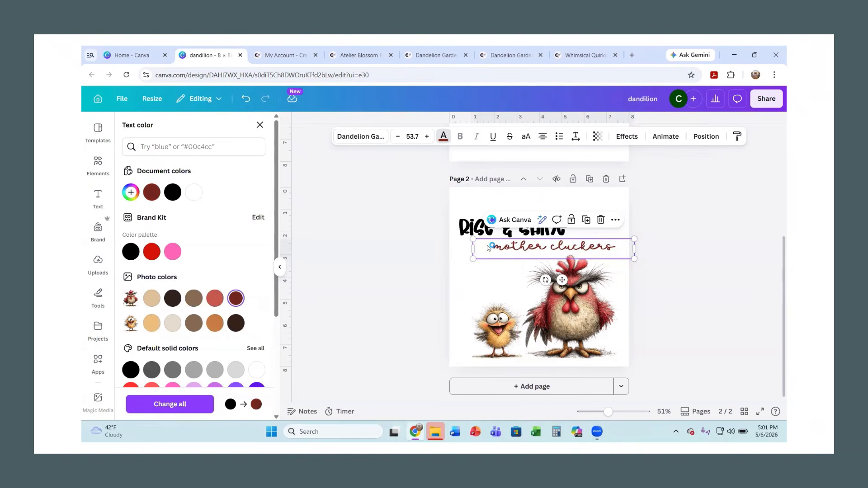
{"action": "left_click", "coordinate": [459, 238]}
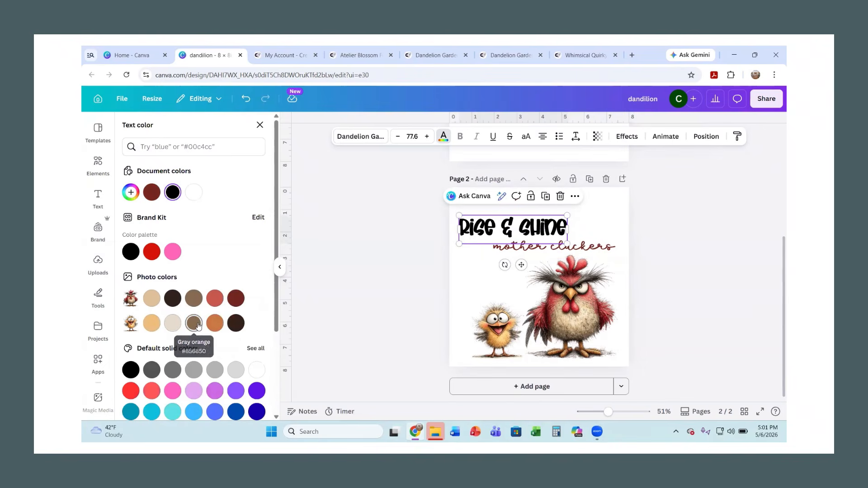
{"action": "left_click", "coordinate": [194, 323]}
Enlarge "mother cluckers" slightly and reposition the two text lines so they sit closely together just above the rooster
{"action": "left_click", "coordinate": [571, 249]}
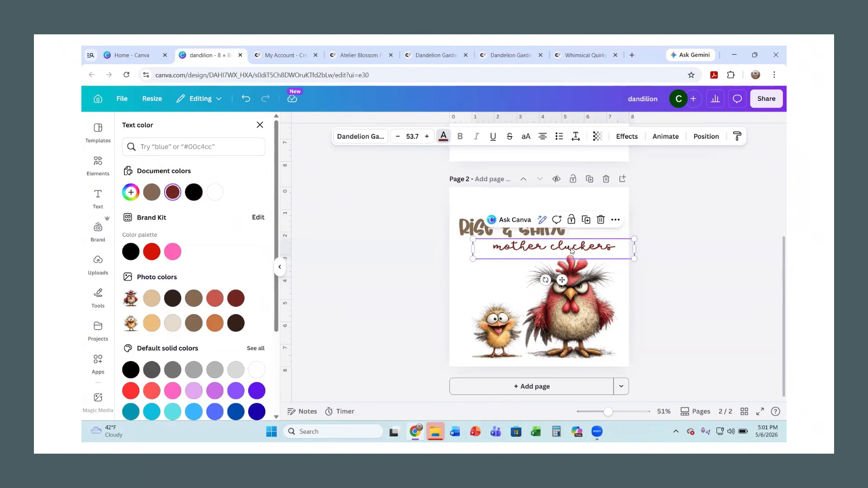
{"action": "left_click_drag", "start_coordinate": [473, 239], "coordinate": [459, 237]}
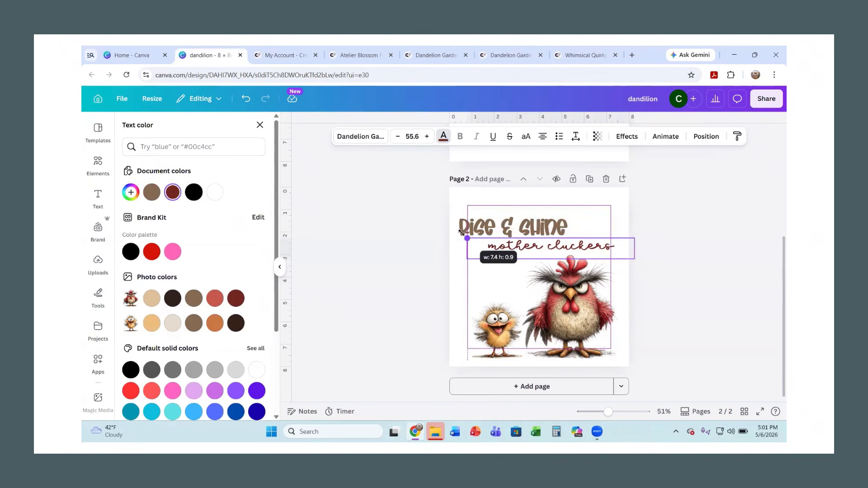
{"action": "left_click", "coordinate": [671, 238]}
{"action": "left_click_drag", "start_coordinate": [556, 246], "coordinate": [536, 234]}
{"action": "left_click", "coordinate": [534, 235]}
{"action": "left_click", "coordinate": [704, 224]}
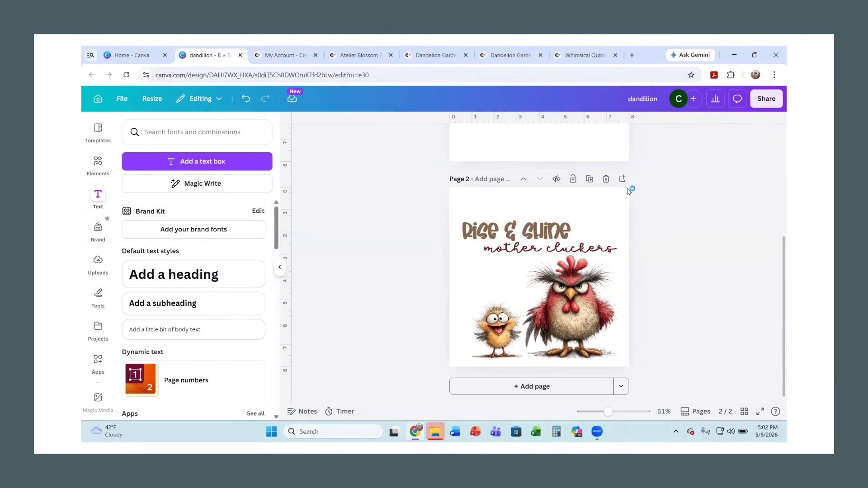
Duplicate page 2 and search the graphics elements for "grass"
{"action": "left_click", "coordinate": [589, 180]}
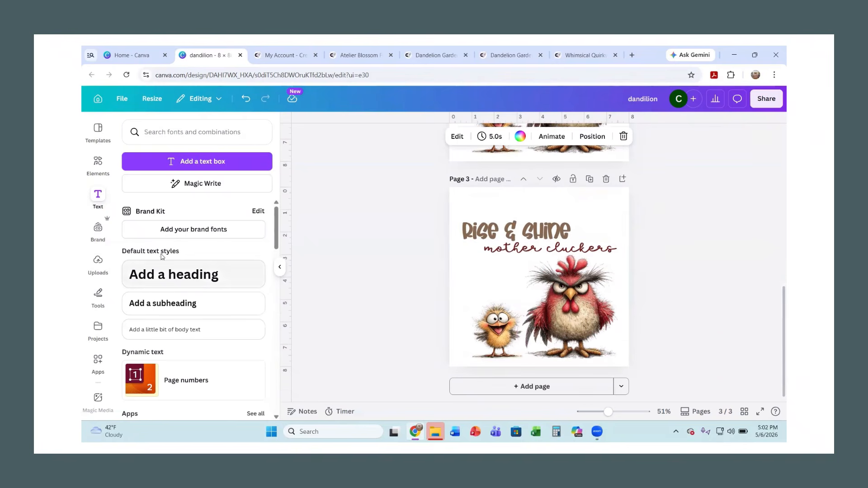
{"action": "left_click", "coordinate": [98, 164]}
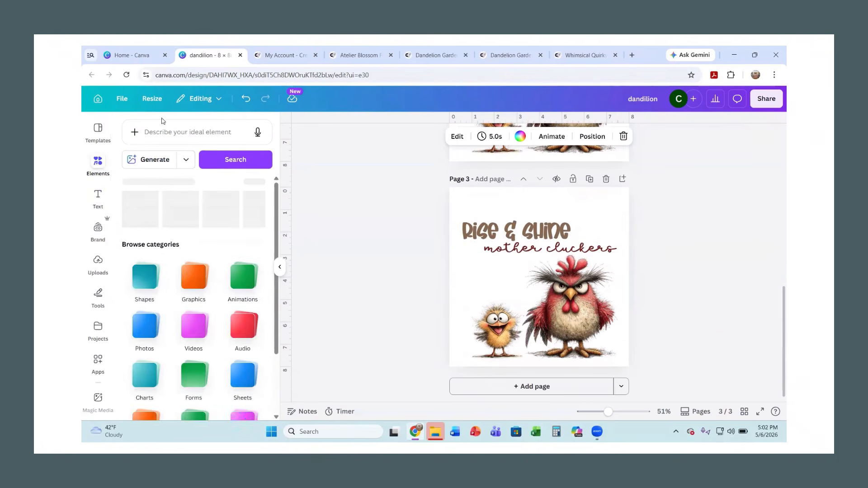
{"action": "left_click", "coordinate": [161, 140]}
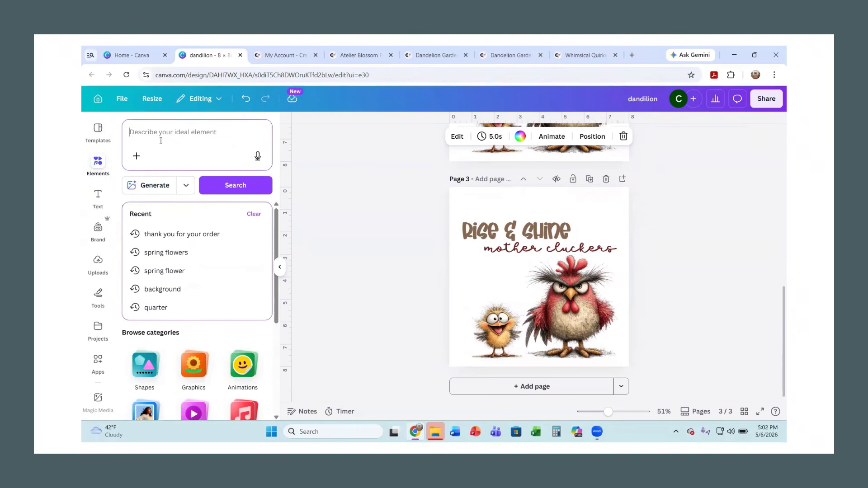
{"action": "type", "text": "grass"}
{"action": "left_click", "coordinate": [239, 189]}
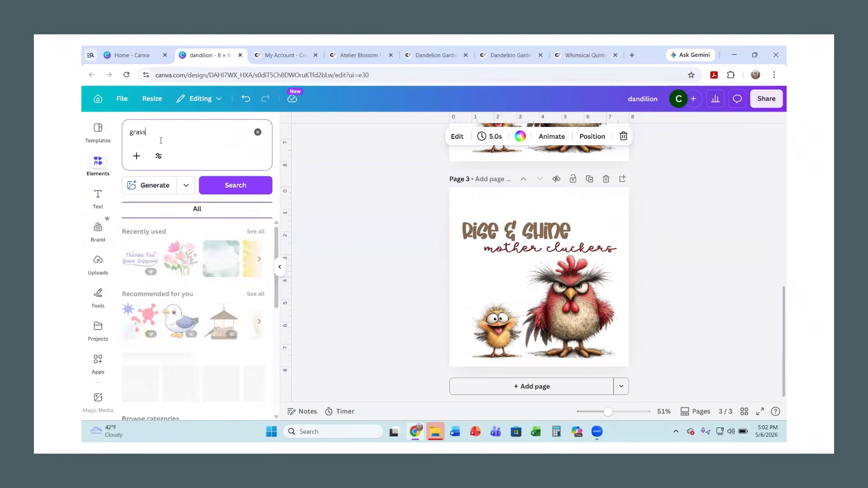
{"action": "left_click", "coordinate": [153, 210]}
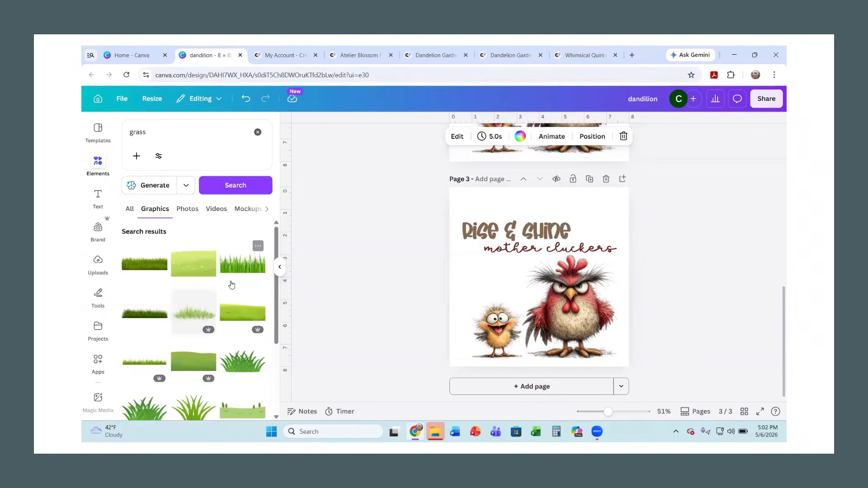
{"action": "scroll", "coordinate": [230, 285], "scroll_direction": "down", "scroll_amount": 2}
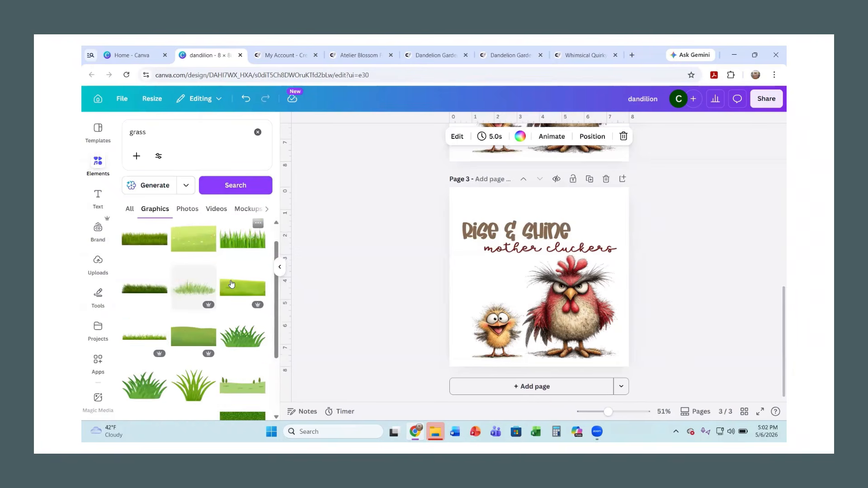
Add the soft light-green grass tuft at about 2.45 × 1 in between the chick and rooster, and send it behind both birds
{"action": "left_click", "coordinate": [191, 273]}
{"action": "left_click_drag", "start_coordinate": [520, 317], "coordinate": [521, 368]}
{"action": "left_click_drag", "start_coordinate": [603, 322], "coordinate": [530, 350]}
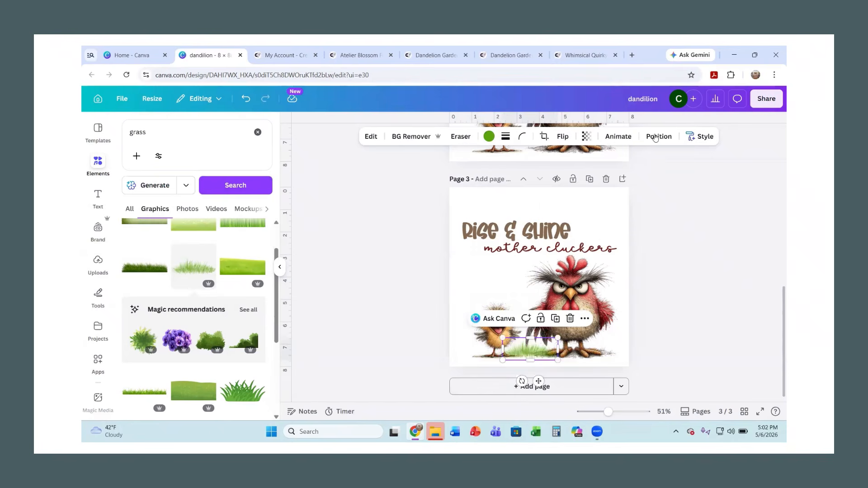
{"action": "left_click", "coordinate": [228, 196]}
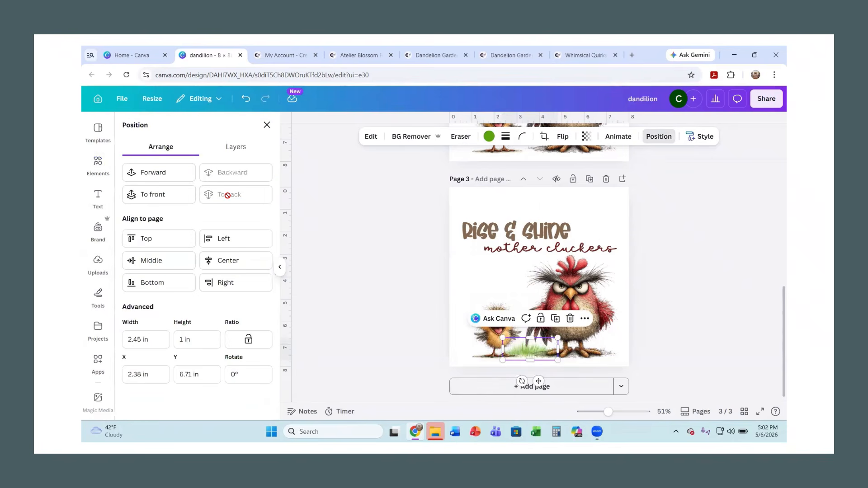
Select the grass tuft from the layer list, duplicate it, and place the copy at the rooster's feet near the page's right edge
{"action": "left_click_drag", "start_coordinate": [609, 412], "coordinate": [622, 411]}
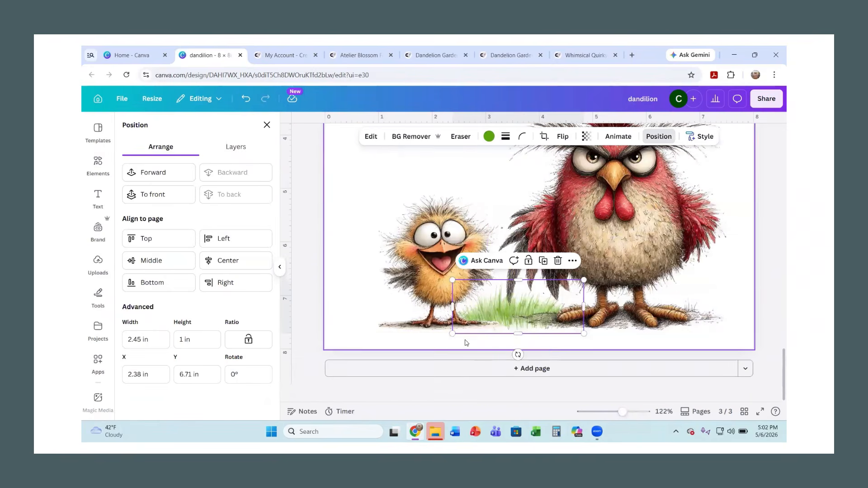
{"action": "left_click", "coordinate": [501, 316]}
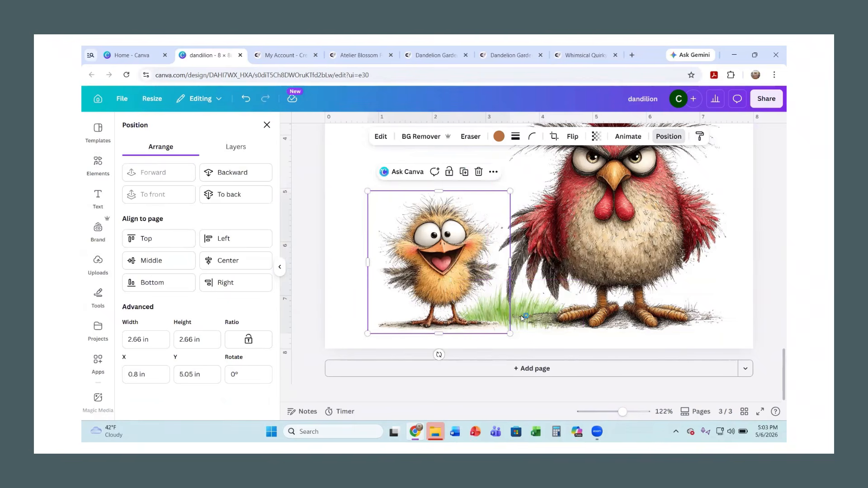
{"action": "left_click", "coordinate": [505, 346]}
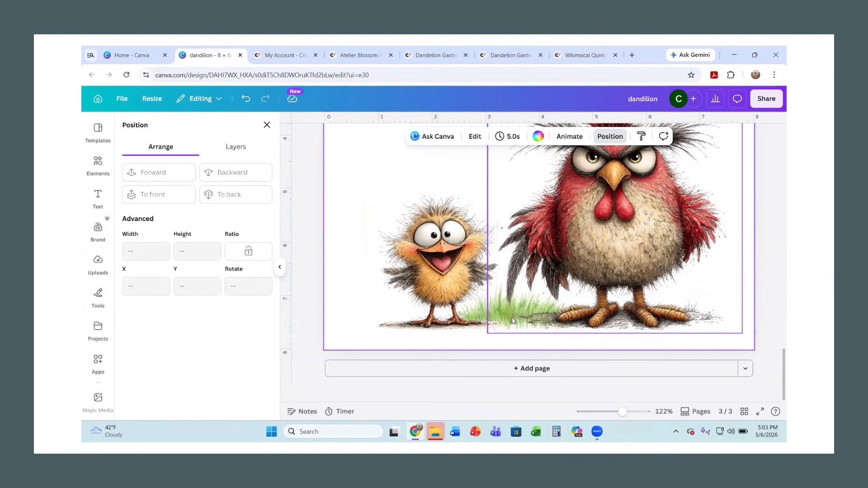
{"action": "left_click", "coordinate": [615, 142]}
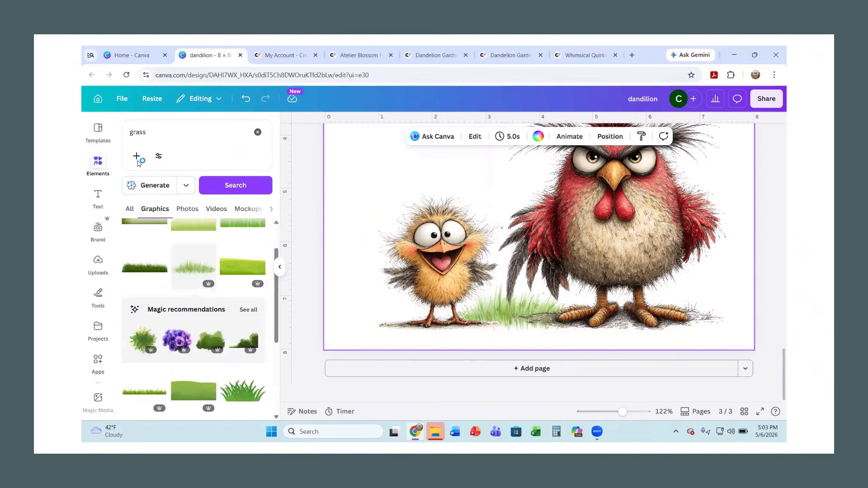
{"action": "left_click", "coordinate": [615, 142]}
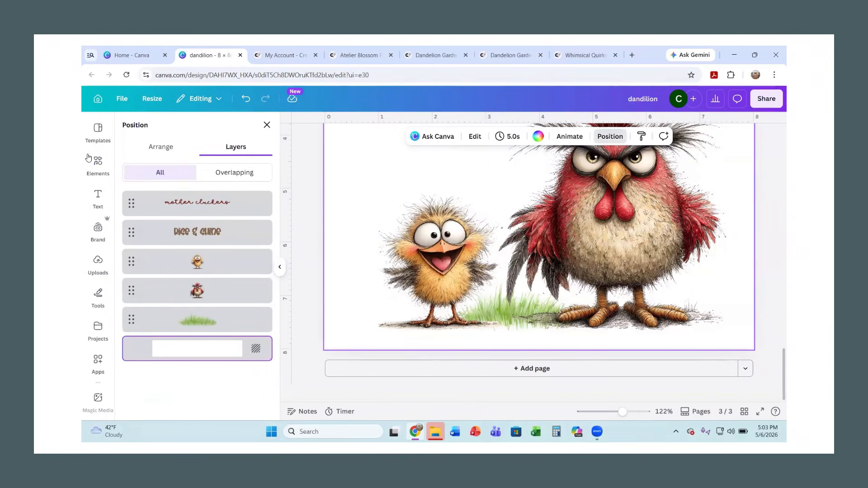
{"action": "left_click", "coordinate": [161, 147]}
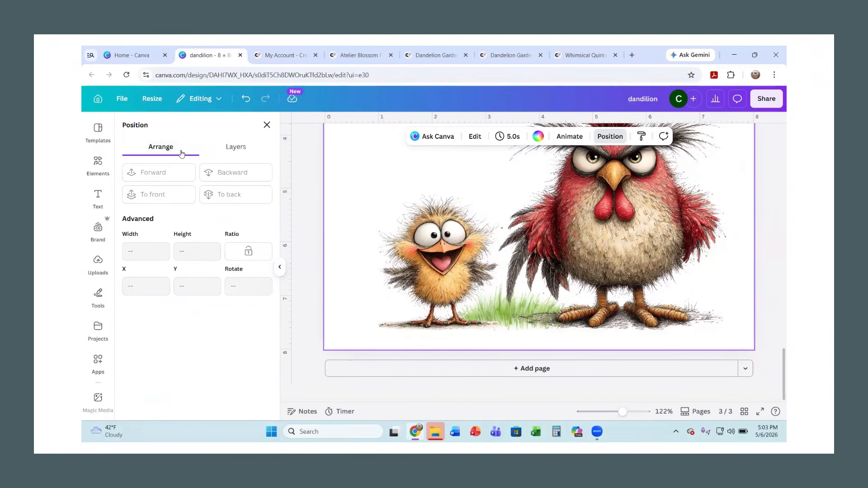
{"action": "left_click", "coordinate": [235, 147]}
{"action": "left_click", "coordinate": [198, 325]}
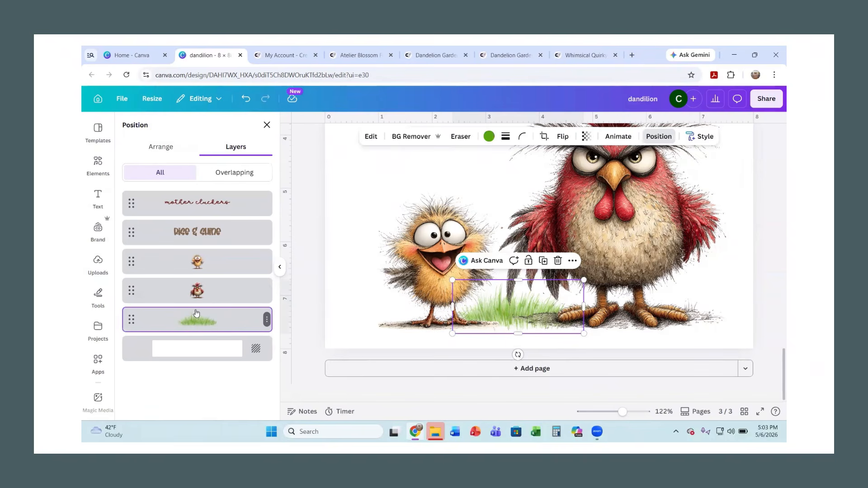
{"action": "key", "text": "ctrl+d"}
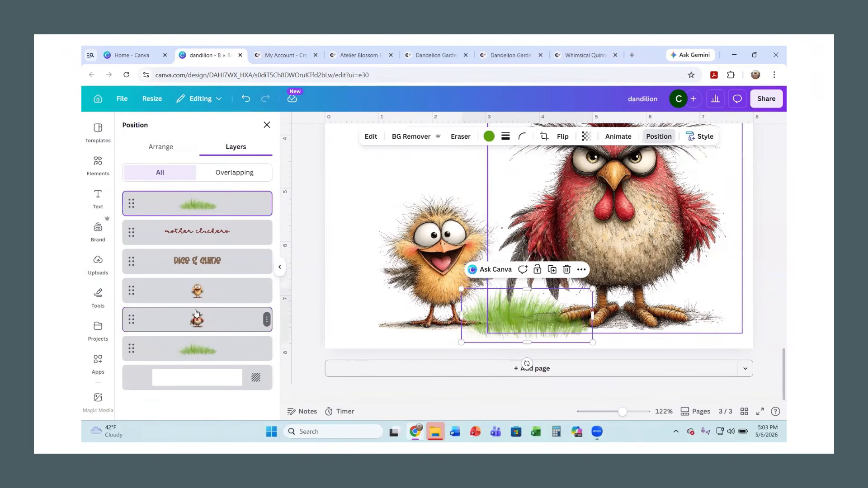
{"action": "left_click_drag", "start_coordinate": [523, 333], "coordinate": [666, 324]}
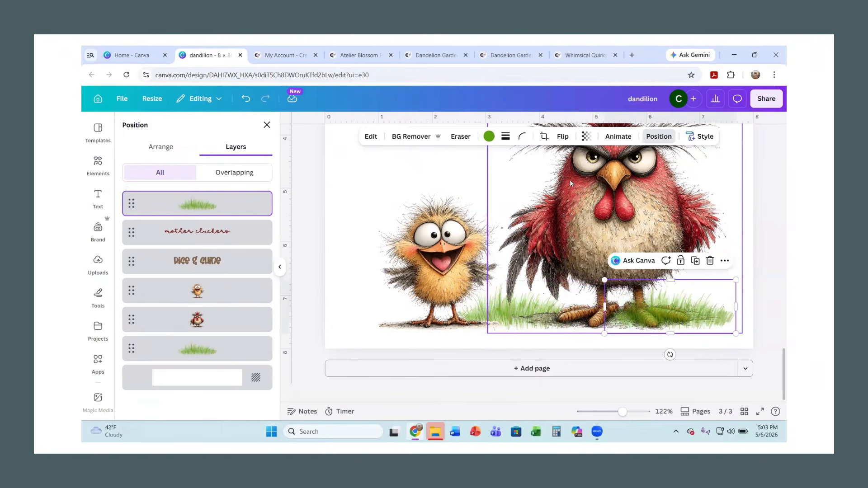
Flip the grass copy at the rooster's feet horizontally and send it behind the rooster
{"action": "left_click", "coordinate": [562, 137]}
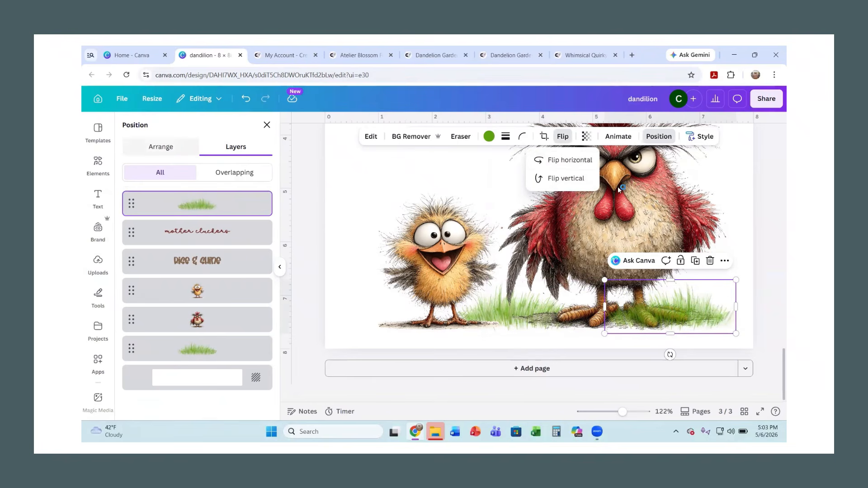
{"action": "left_click", "coordinate": [658, 137]}
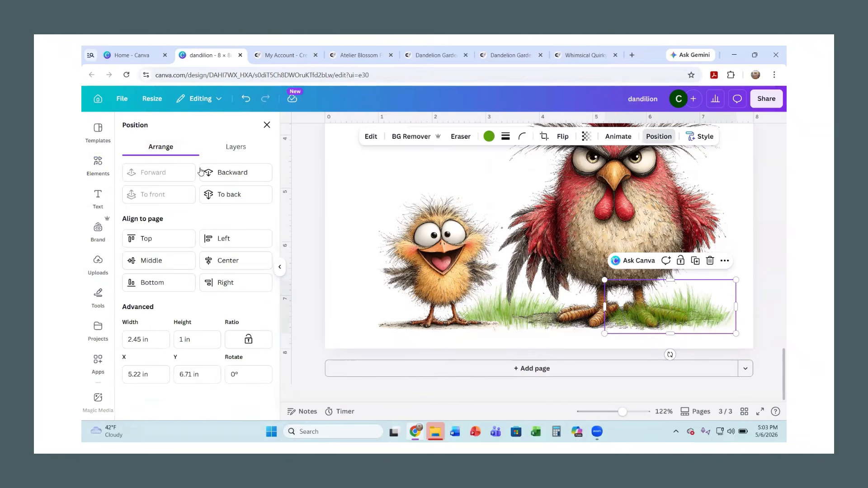
{"action": "left_click", "coordinate": [232, 173]}
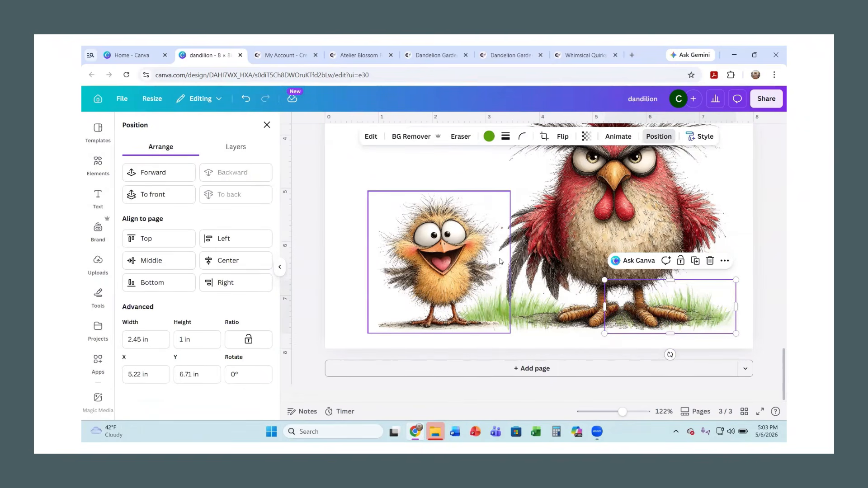
Paste a third grass tuft and place it at the chick's feet, level with the other grass
{"action": "key", "text": "ctrl+v"}
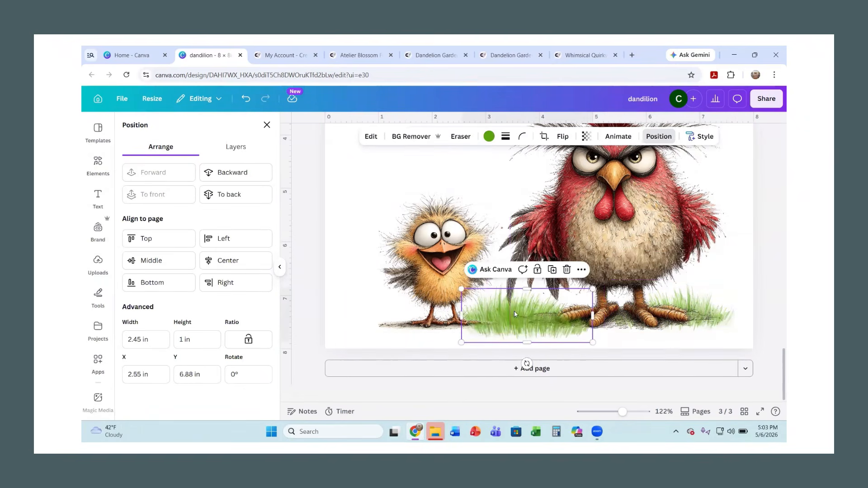
{"action": "left_click_drag", "start_coordinate": [505, 326], "coordinate": [397, 308]}
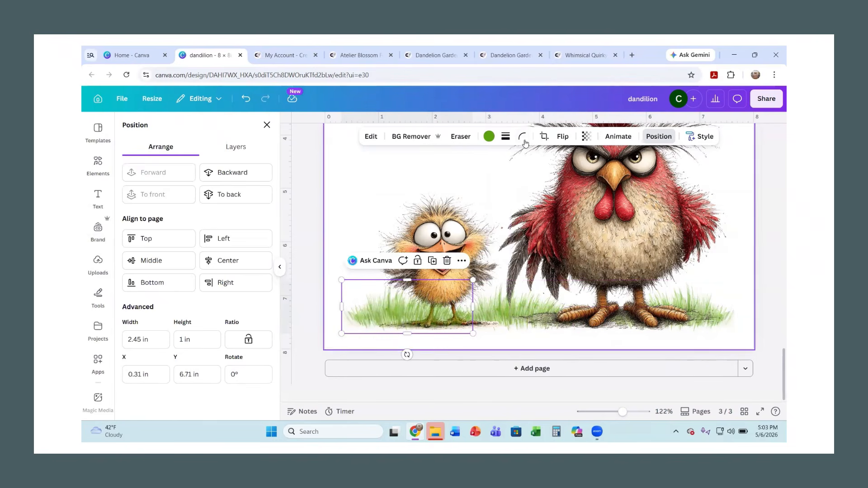
{"action": "left_click", "coordinate": [543, 138]}
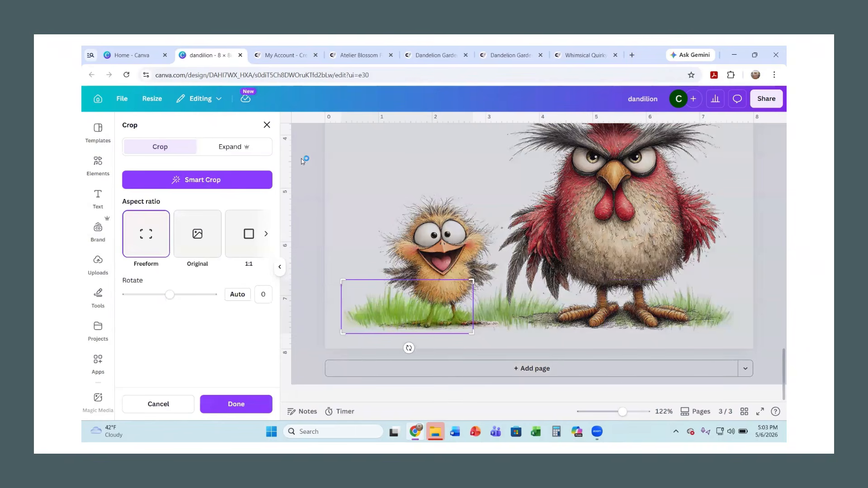
{"action": "left_click", "coordinate": [327, 167]}
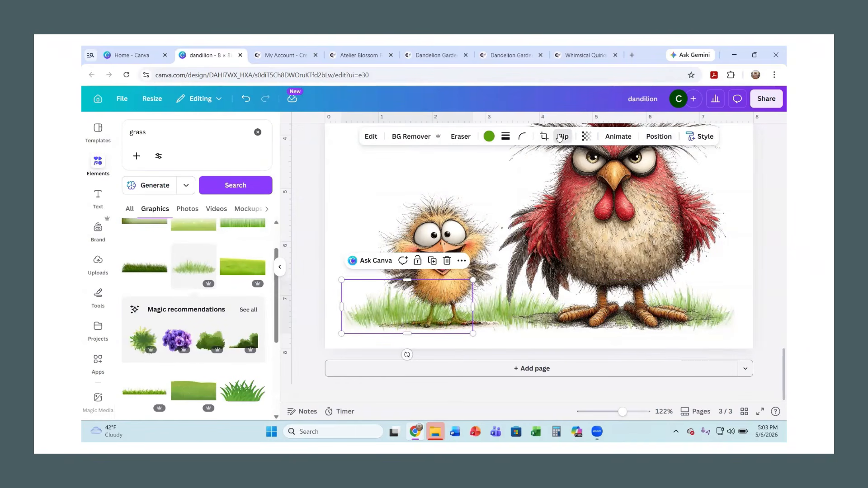
Flip the grass at the chick's feet horizontally and send it to the back
{"action": "left_click", "coordinate": [561, 137]}
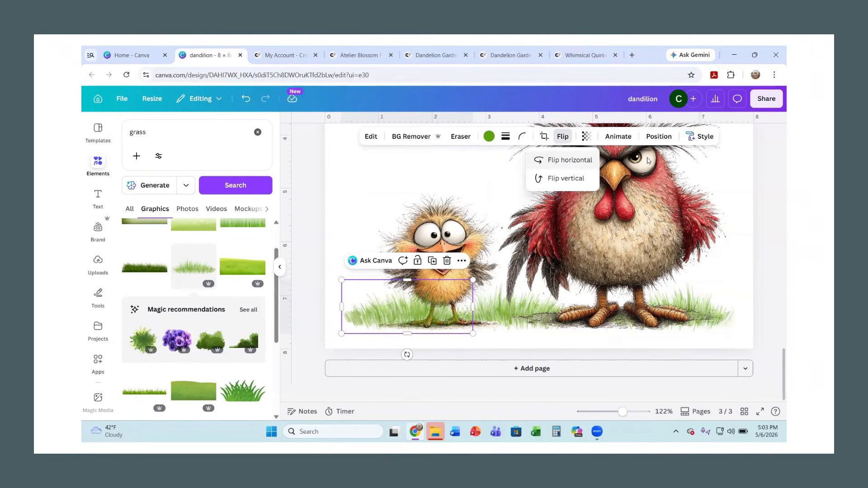
{"action": "left_click", "coordinate": [658, 137]}
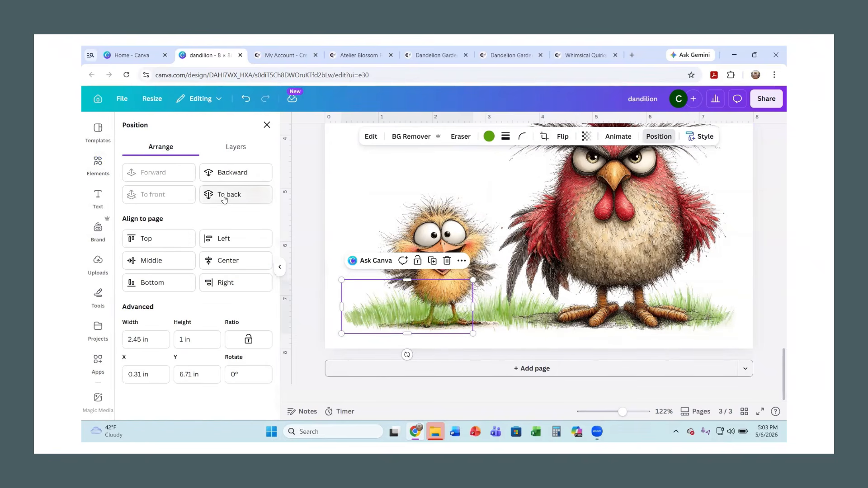
{"action": "left_click", "coordinate": [224, 197]}
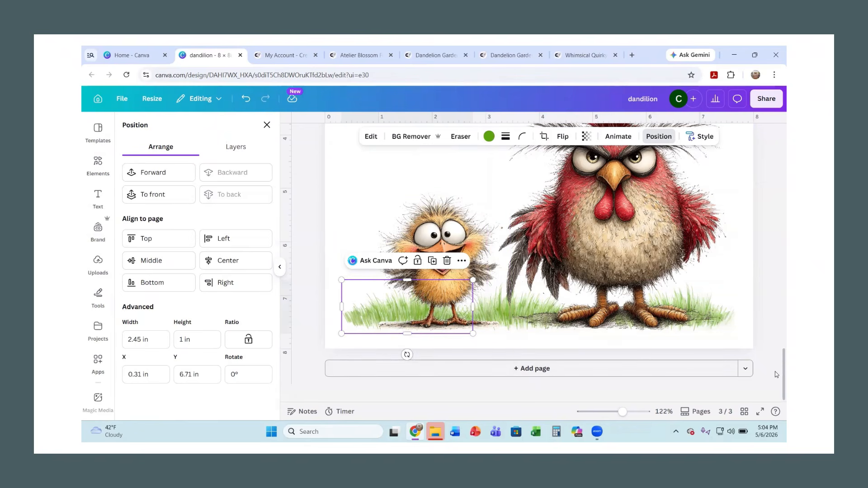
Replace the grass search with a search of the elements library for "sunrise"
{"action": "left_click_drag", "start_coordinate": [775, 366], "coordinate": [776, 332]}
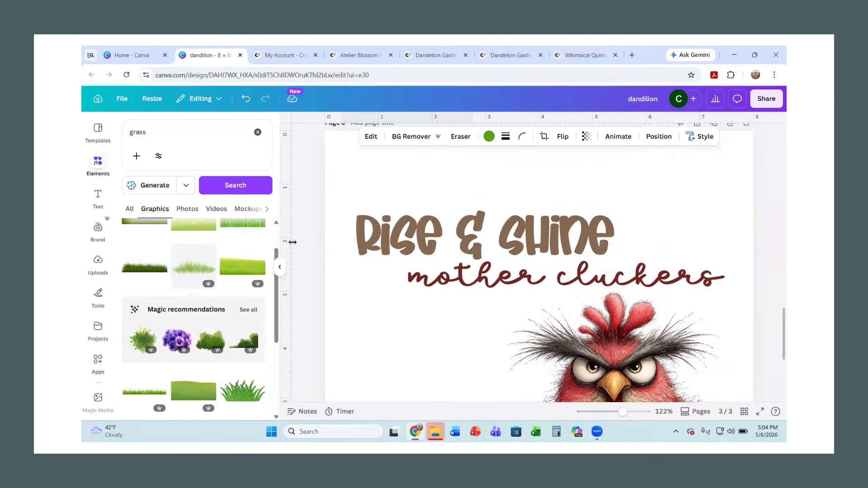
{"action": "left_click", "coordinate": [258, 132]}
{"action": "left_click", "coordinate": [202, 125]}
{"action": "type", "text": "sunrise"}
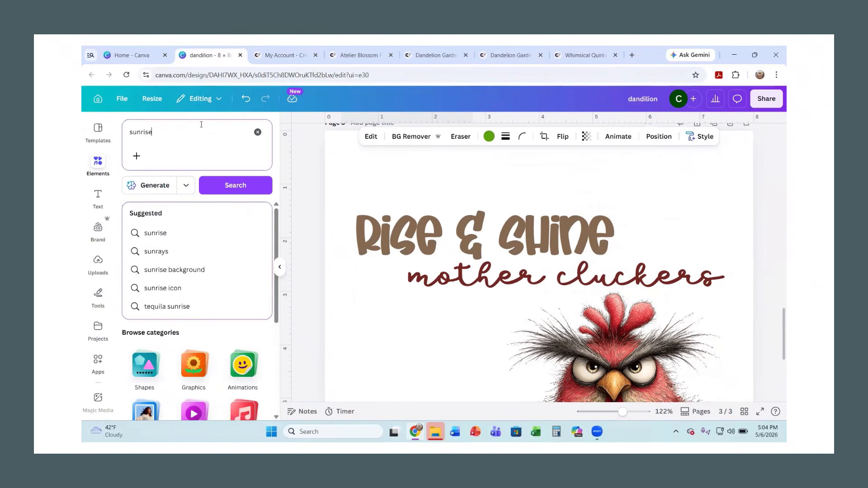
{"action": "key", "text": "Return"}
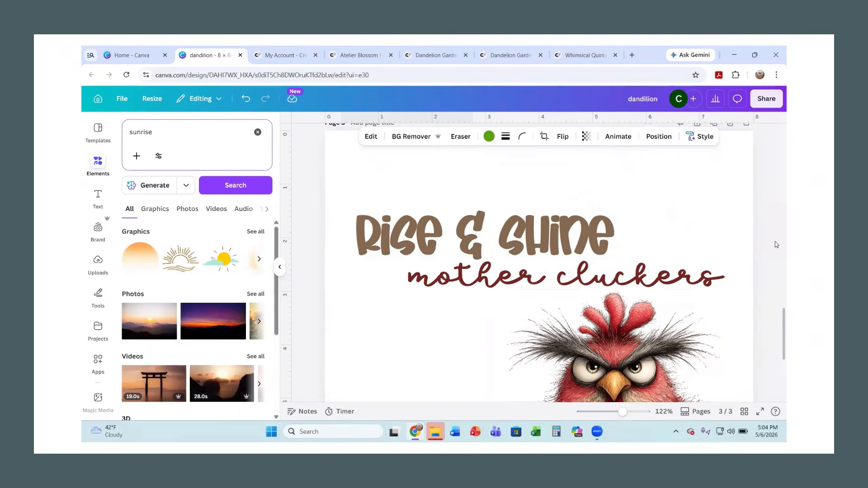
Add the orange gradient half-sun graphic behind the birds and text on page 3, and enlarge it to nearly the page width
{"action": "scroll", "coordinate": [741, 343], "scroll_direction": "down", "scroll_amount": 1}
{"action": "left_click_drag", "start_coordinate": [624, 413], "coordinate": [613, 412]}
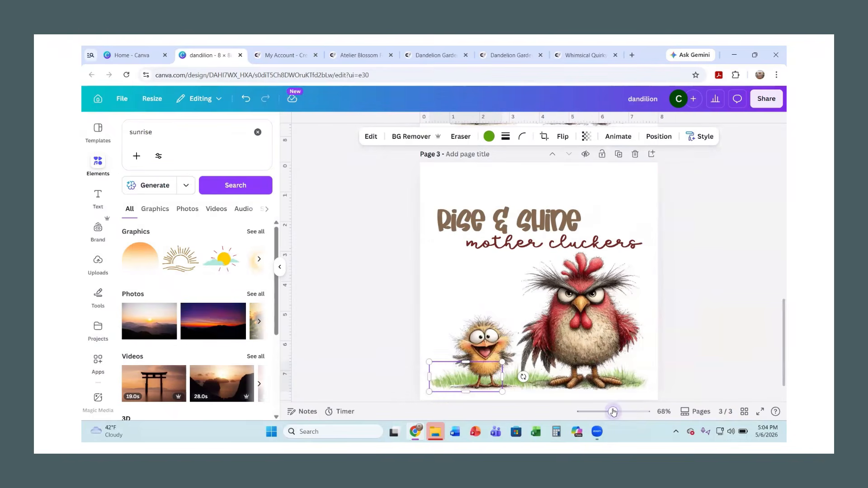
{"action": "left_click", "coordinate": [139, 258]}
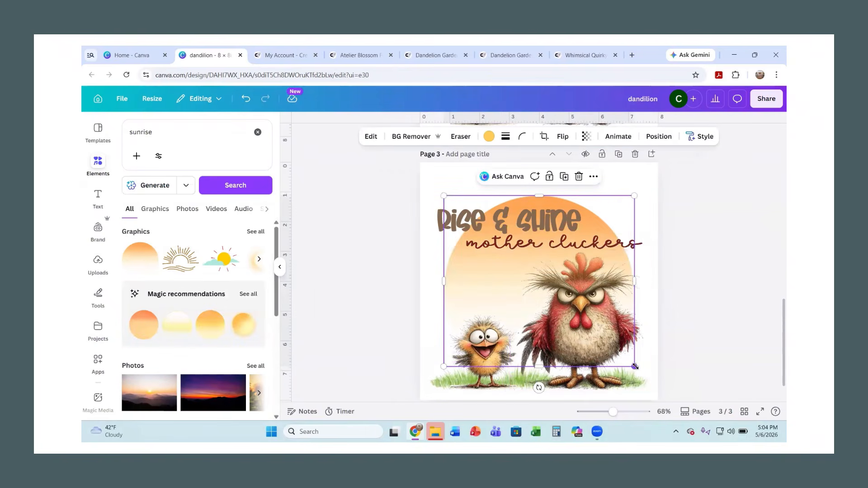
{"action": "left_click_drag", "start_coordinate": [635, 367], "coordinate": [640, 390]}
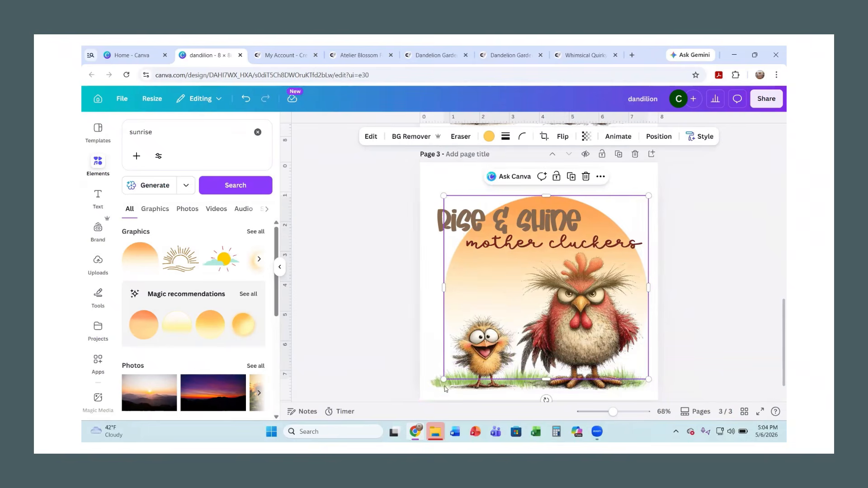
{"action": "left_click_drag", "start_coordinate": [443, 380], "coordinate": [433, 389]}
{"action": "left_click", "coordinate": [726, 288]}
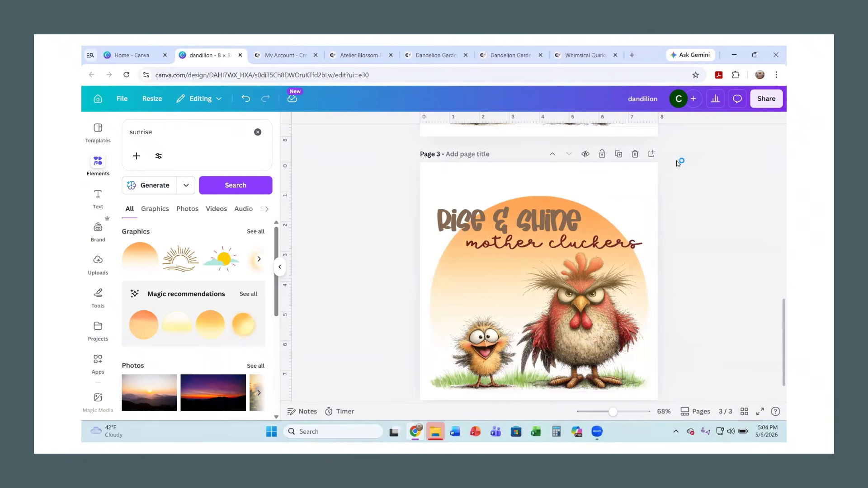
Apply an Outline effect in white to the "mother cluckers" text on page 3
{"action": "left_click", "coordinate": [564, 252]}
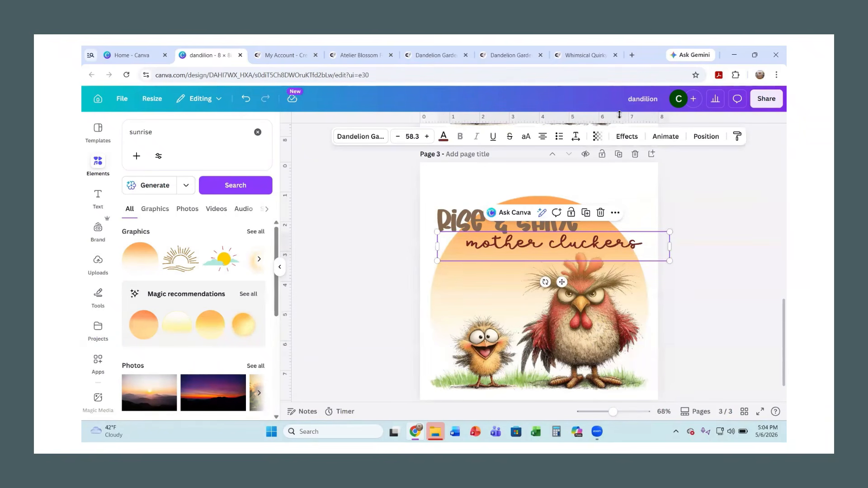
{"action": "left_click", "coordinate": [625, 136]}
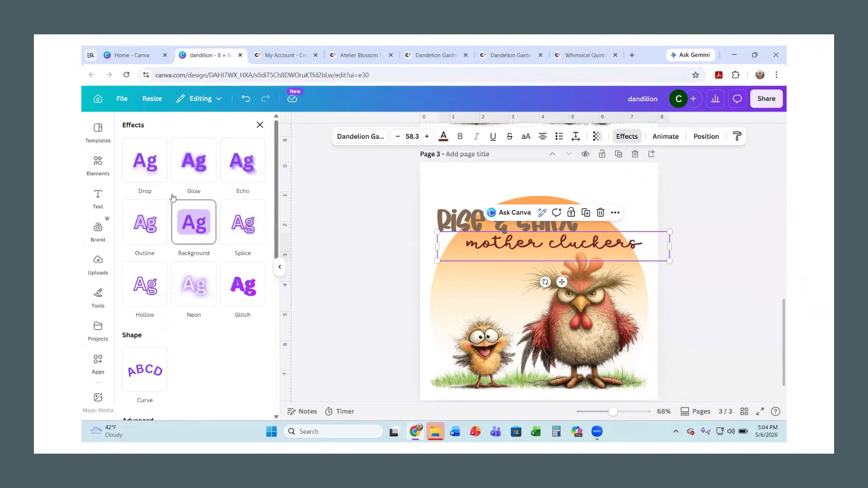
{"action": "left_click", "coordinate": [145, 223]}
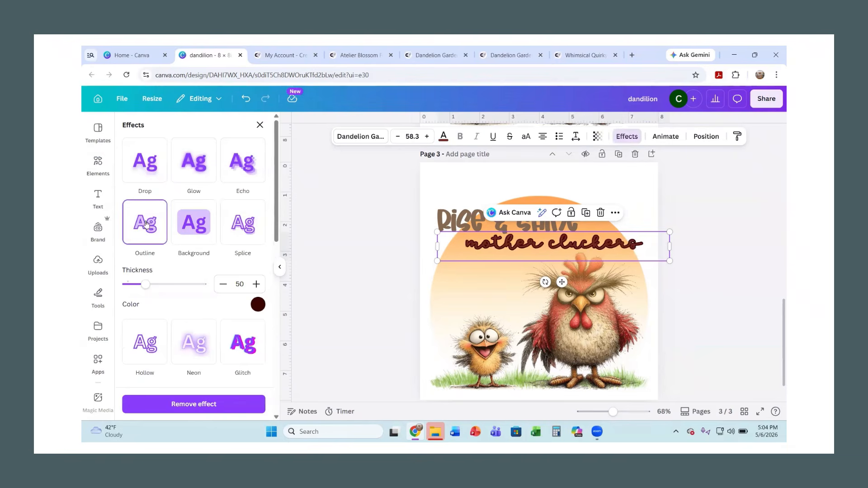
{"action": "left_click", "coordinate": [257, 304]}
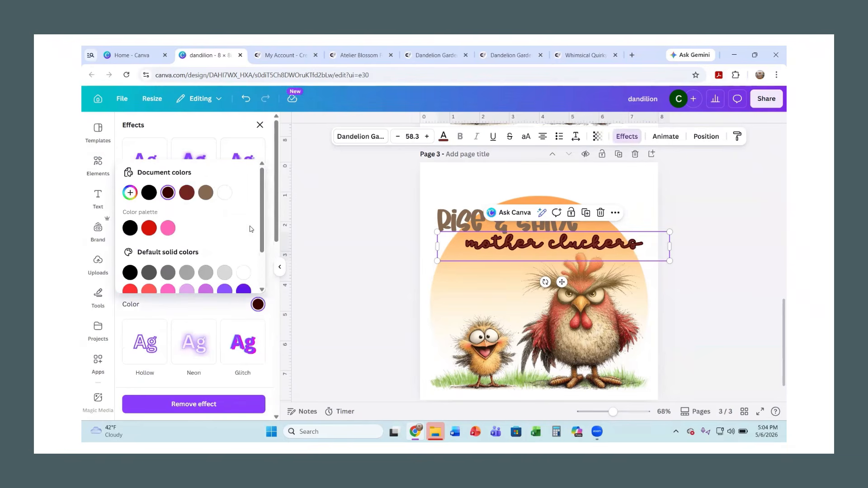
{"action": "left_click", "coordinate": [226, 192]}
{"action": "left_click", "coordinate": [766, 242]}
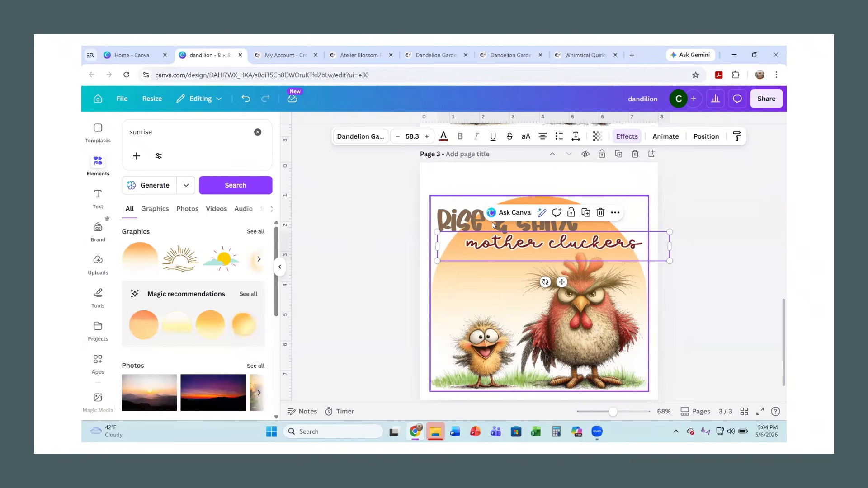
Apply an Outline effect in white (#ffffff) to the "Rise & Shine" text
{"action": "left_click", "coordinate": [471, 225]}
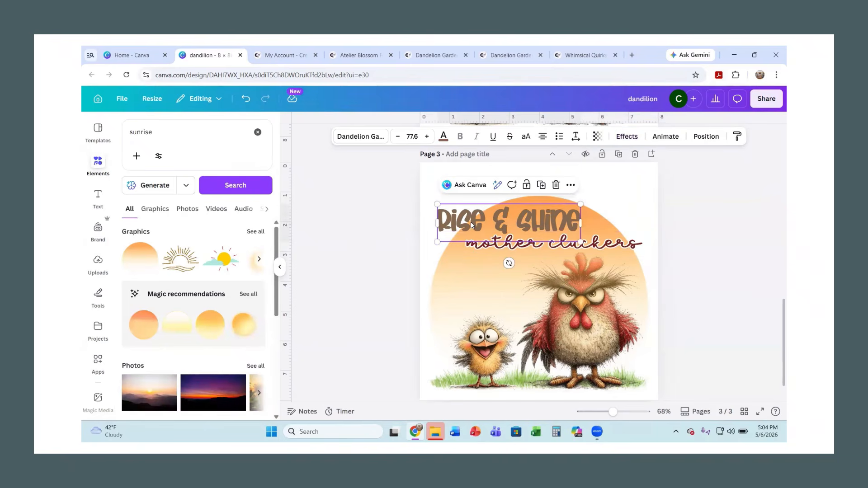
{"action": "left_click", "coordinate": [628, 138]}
{"action": "left_click", "coordinate": [137, 238]}
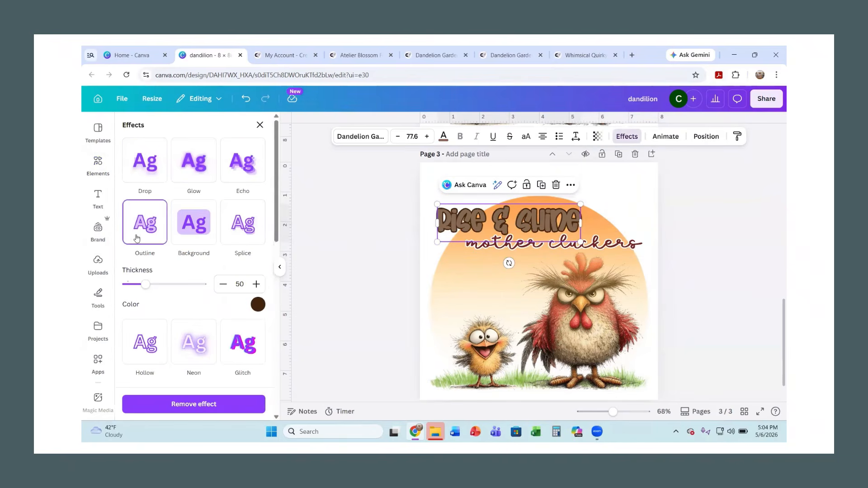
{"action": "left_click", "coordinate": [258, 304]}
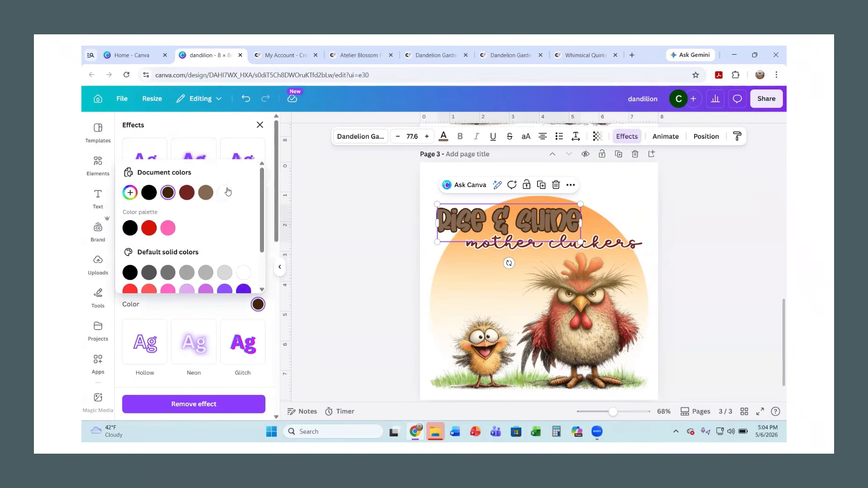
{"action": "left_click", "coordinate": [224, 193]}
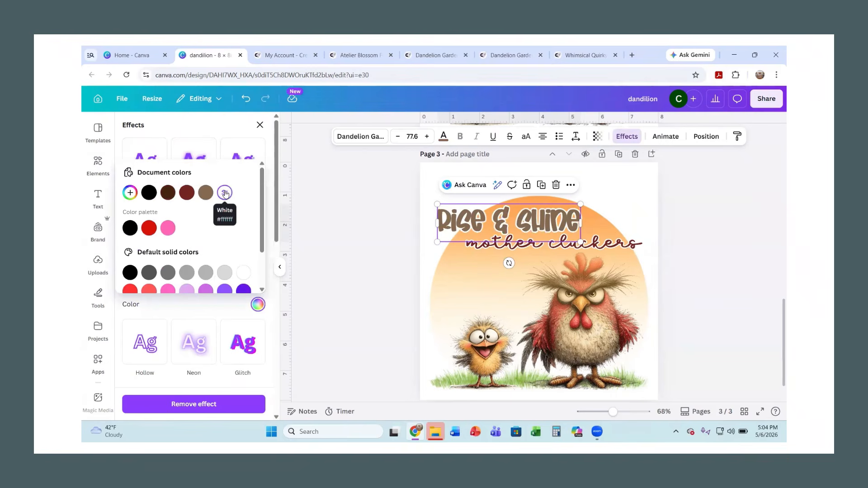
Move the "Rise & Shine" text inward over the sun and down so it slightly overlaps "mother cluckers"
{"action": "left_click", "coordinate": [528, 223]}
{"action": "mouse_move", "coordinate": [528, 223]}
{"action": "left_mouse_down"}
{"action": "mouse_move", "coordinate": [546, 223]}
{"action": "mouse_move", "coordinate": [530, 230]}
{"action": "left_mouse_up"}
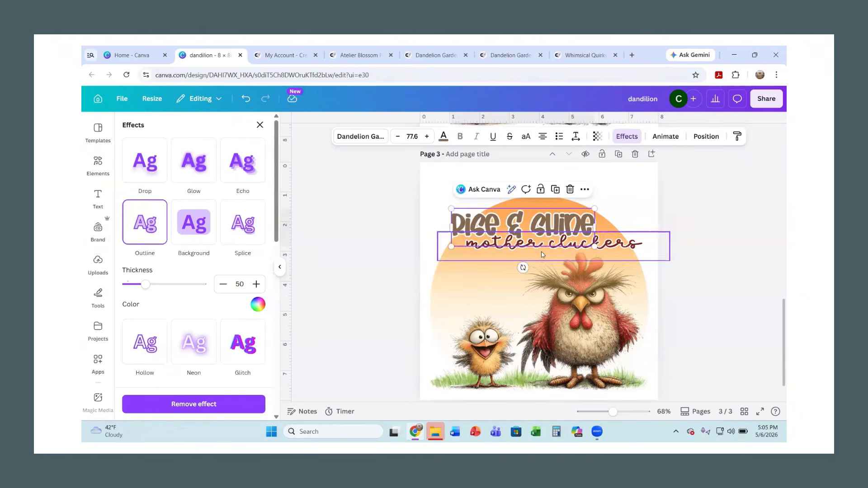
{"action": "left_click_drag", "start_coordinate": [613, 412], "coordinate": [624, 413]}
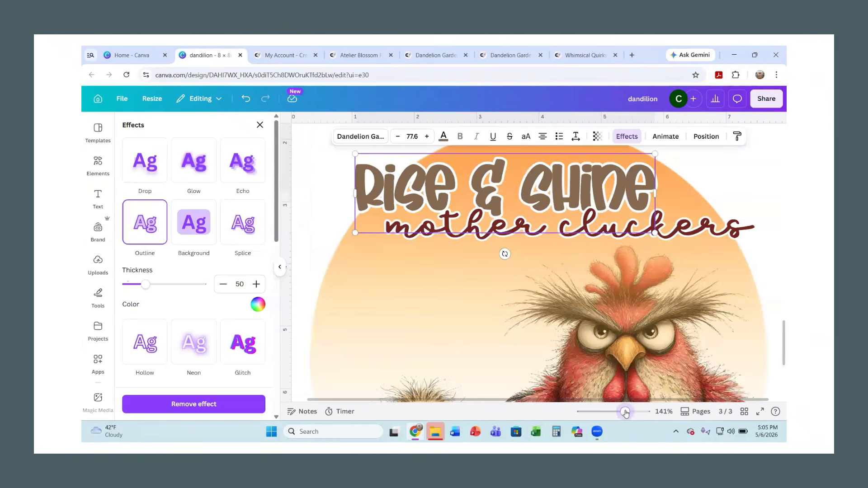
{"action": "left_click_drag", "start_coordinate": [507, 231], "coordinate": [508, 237]}
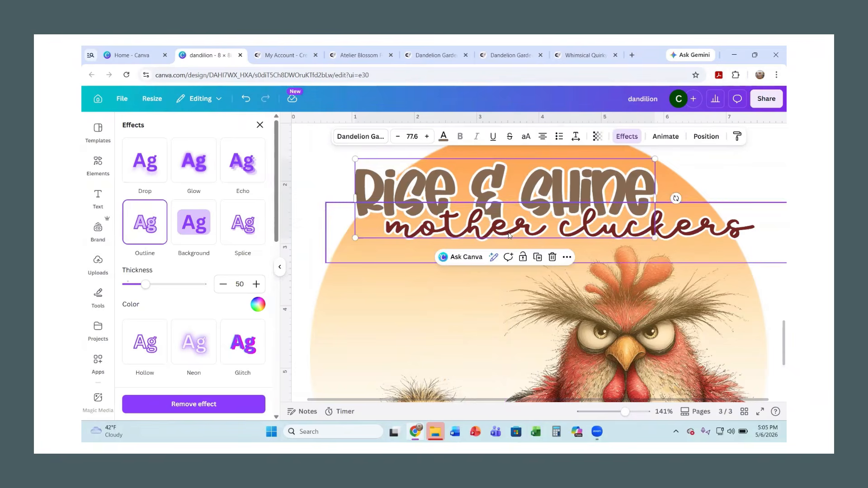
{"action": "left_click", "coordinate": [702, 183]}
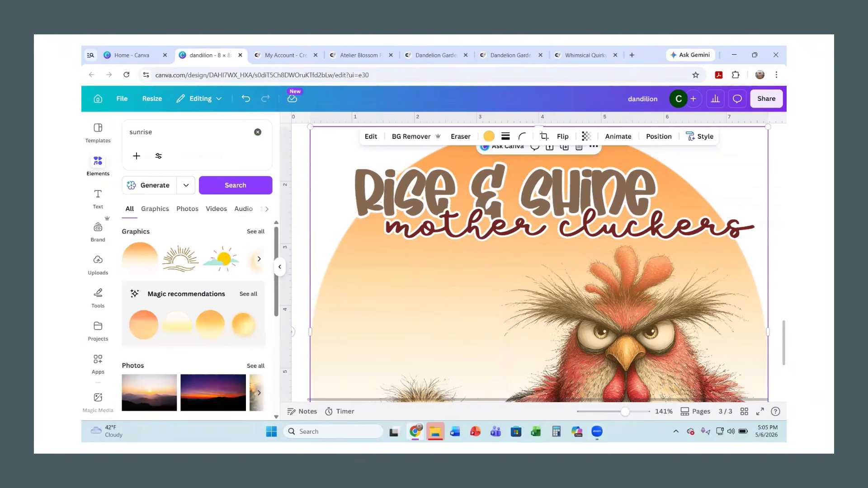
{"action": "left_click_drag", "start_coordinate": [620, 411], "coordinate": [611, 411]}
{"action": "left_click", "coordinate": [777, 316]}
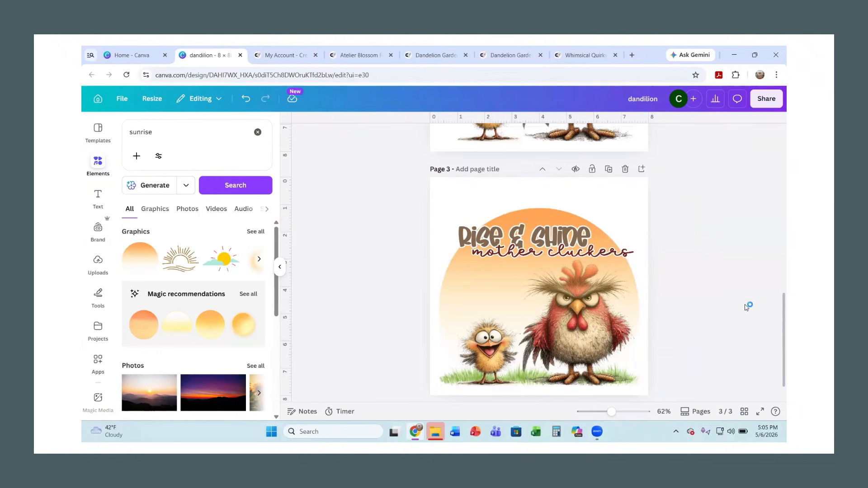
Duplicate page 2 and nudge the chick on the copy slightly toward the rooster
{"action": "left_click", "coordinate": [485, 360]}
{"action": "left_click", "coordinate": [705, 341]}
{"action": "scroll", "coordinate": [705, 340], "scroll_direction": "up", "scroll_amount": 5}
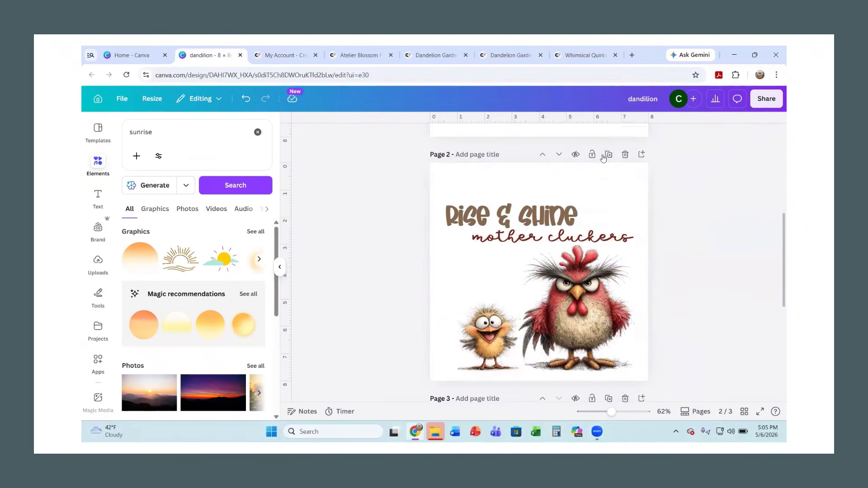
{"action": "left_click", "coordinate": [609, 155]}
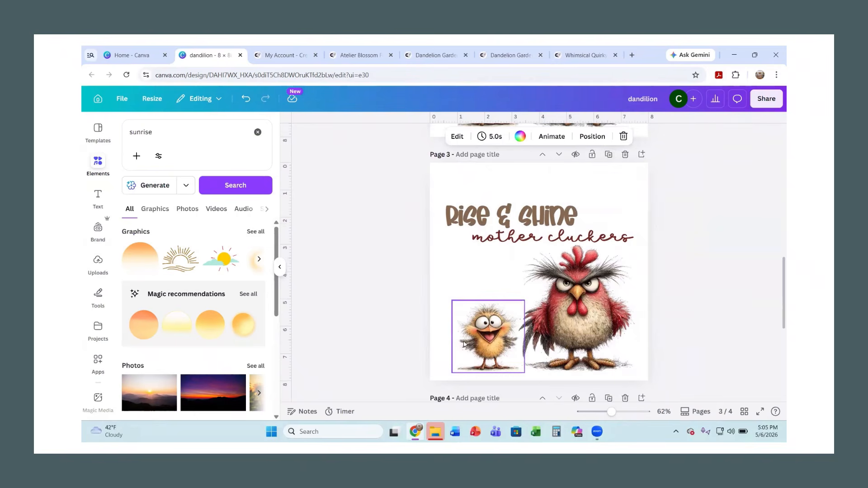
{"action": "left_click_drag", "start_coordinate": [487, 346], "coordinate": [490, 339]}
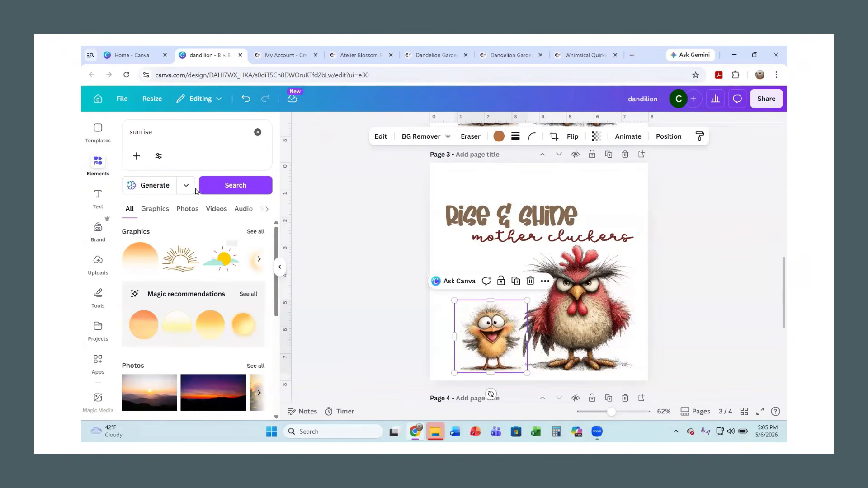
Browse all sunrise graphics and insert the solid yellow half-sun with short rays on the new page 3
{"action": "left_click", "coordinate": [265, 232]}
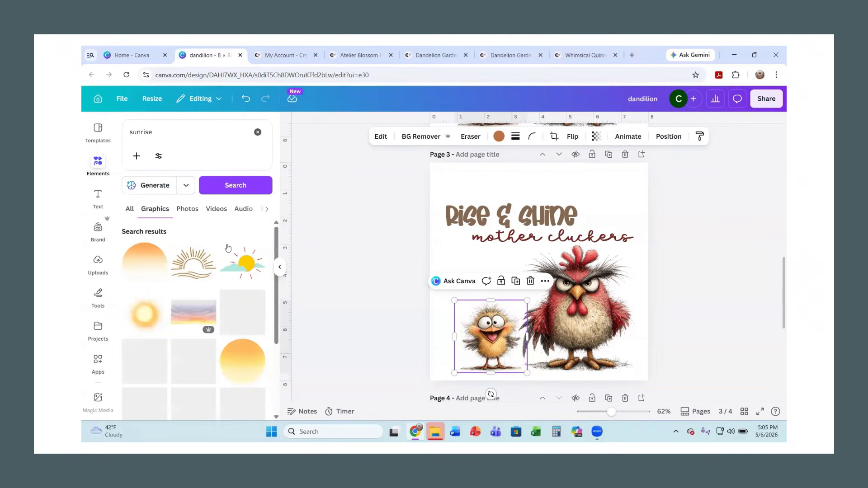
{"action": "scroll", "coordinate": [183, 328], "scroll_direction": "down", "scroll_amount": 3}
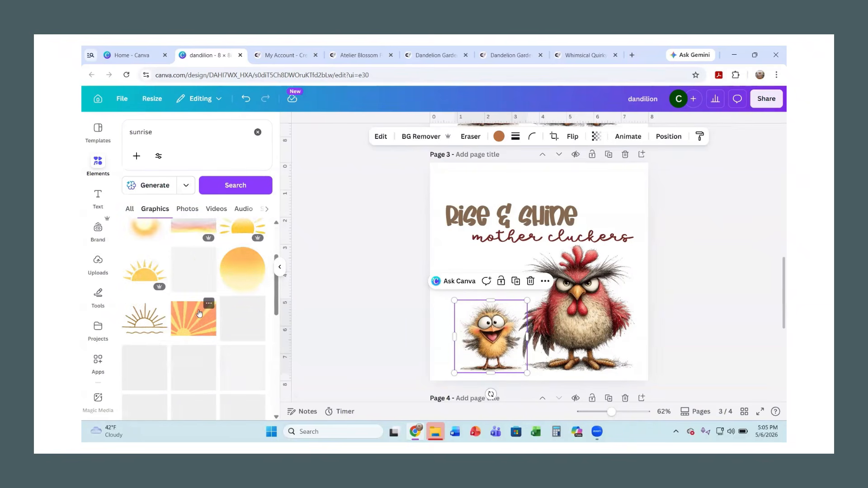
{"action": "scroll", "coordinate": [182, 329], "scroll_direction": "down", "scroll_amount": 1}
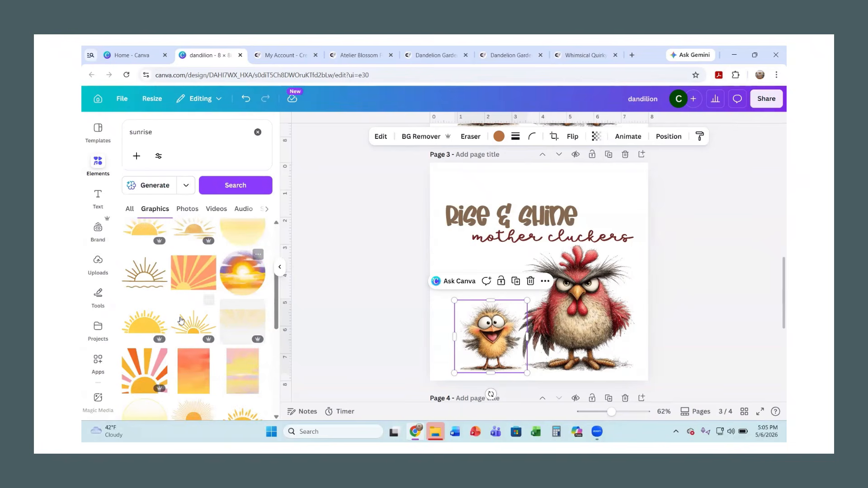
{"action": "left_click", "coordinate": [149, 333]}
Enlarge the yellow half-sun to the full 8 in page width and lower it to the birds' feet
{"action": "mouse_move", "coordinate": [523, 293]}
{"action": "left_mouse_down"}
{"action": "mouse_move", "coordinate": [523, 302]}
{"action": "mouse_move", "coordinate": [513, 297]}
{"action": "left_mouse_up"}
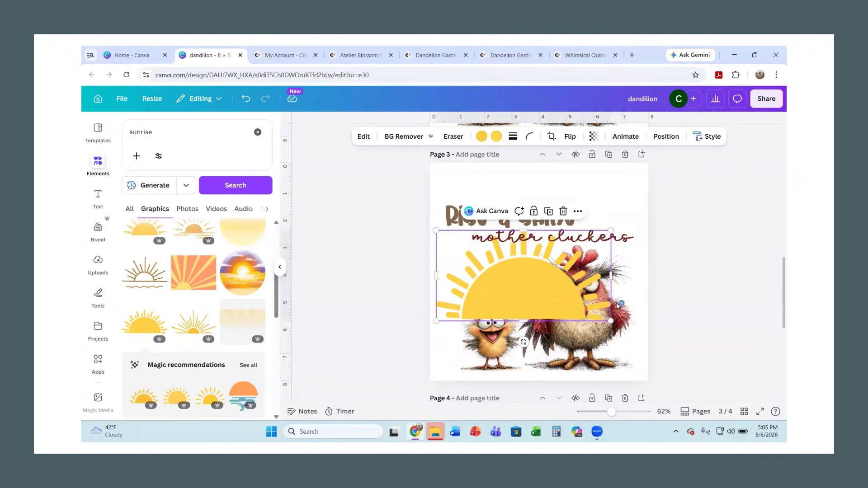
{"action": "left_click_drag", "start_coordinate": [608, 319], "coordinate": [648, 340]}
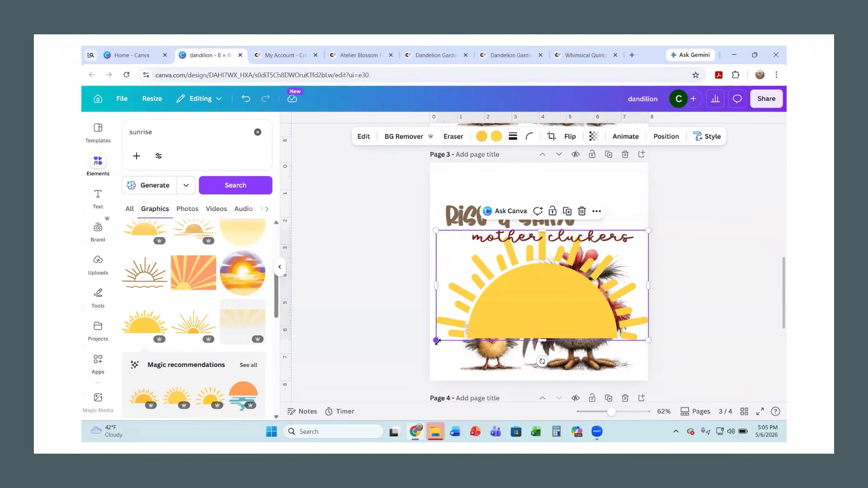
{"action": "left_click_drag", "start_coordinate": [433, 346], "coordinate": [430, 344]}
{"action": "left_click_drag", "start_coordinate": [533, 316], "coordinate": [533, 345]}
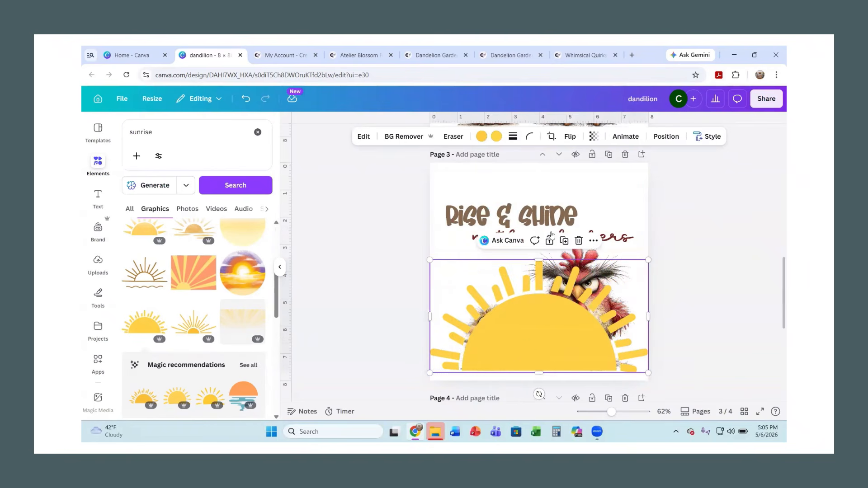
Send the yellow half-sun backward until it lies behind both the chick and the rooster, and deselect it
{"action": "left_click", "coordinate": [665, 137]}
{"action": "left_click", "coordinate": [238, 174]}
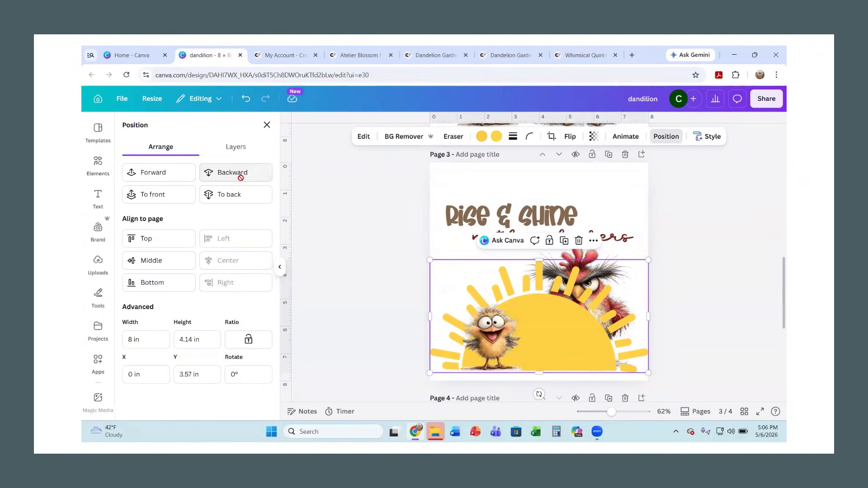
{"action": "left_click", "coordinate": [240, 176]}
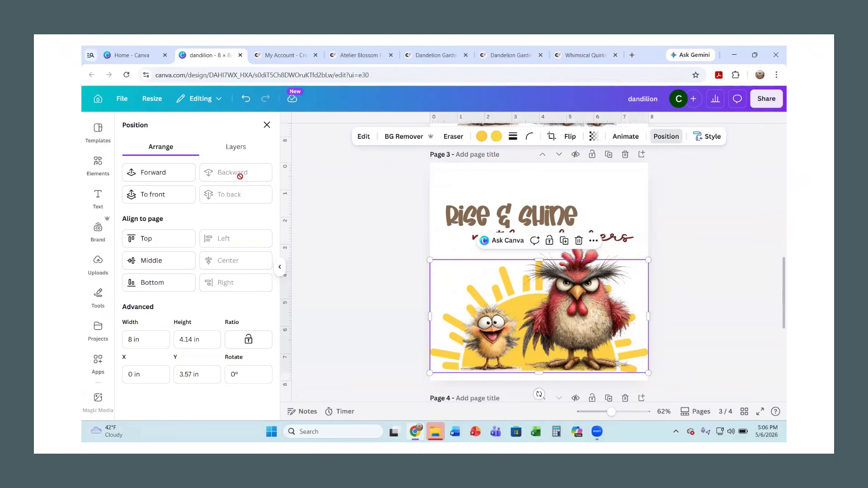
{"action": "key", "text": "Delete"}
{"action": "scroll", "coordinate": [740, 263], "scroll_direction": "up", "scroll_amount": 4}
{"action": "scroll", "coordinate": [741, 267], "scroll_direction": "down", "scroll_amount": 10}
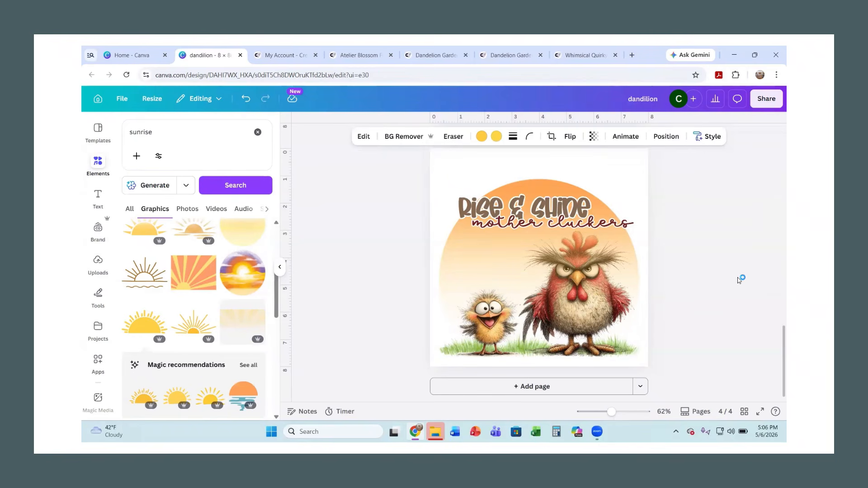
{"action": "left_click", "coordinate": [737, 270]}
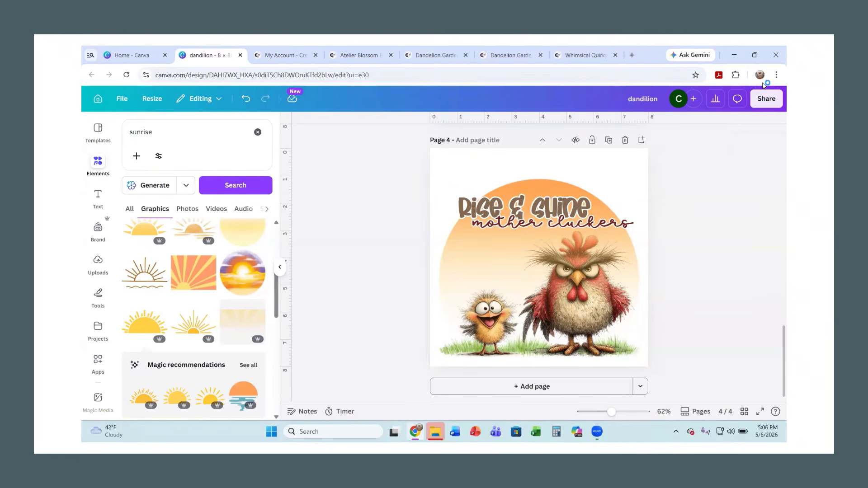
Set up a PNG download at size 1.875 (3,750 × 3,750 px) with a transparent background
{"action": "left_click", "coordinate": [767, 98]}
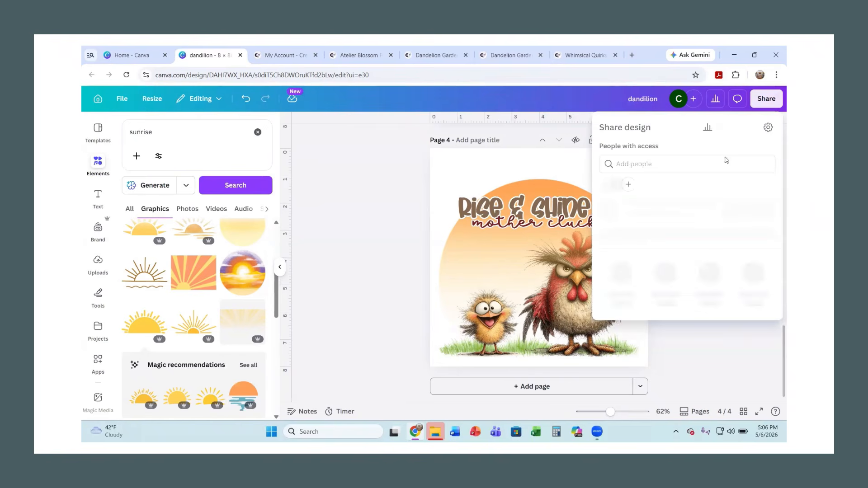
{"action": "left_click", "coordinate": [614, 270]}
{"action": "left_click_drag", "start_coordinate": [627, 196], "coordinate": [671, 197]}
{"action": "left_click", "coordinate": [605, 254]}
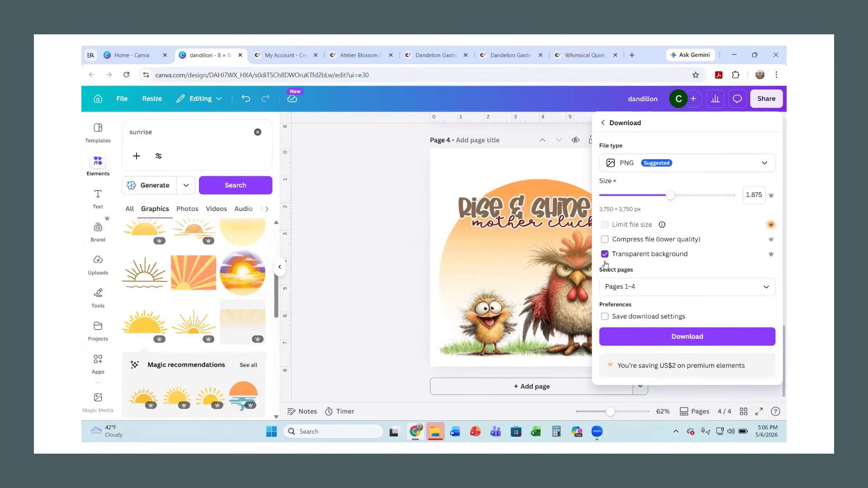
Limit the download to the current page 4 and download it as a PNG
{"action": "left_click", "coordinate": [679, 289]}
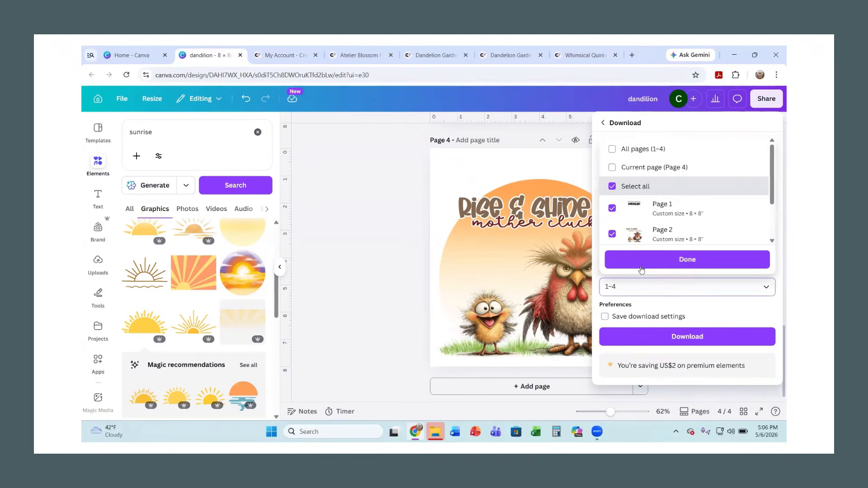
{"action": "scroll", "coordinate": [644, 228], "scroll_direction": "down", "scroll_amount": 1}
{"action": "scroll", "coordinate": [644, 227], "scroll_direction": "down", "scroll_amount": 2}
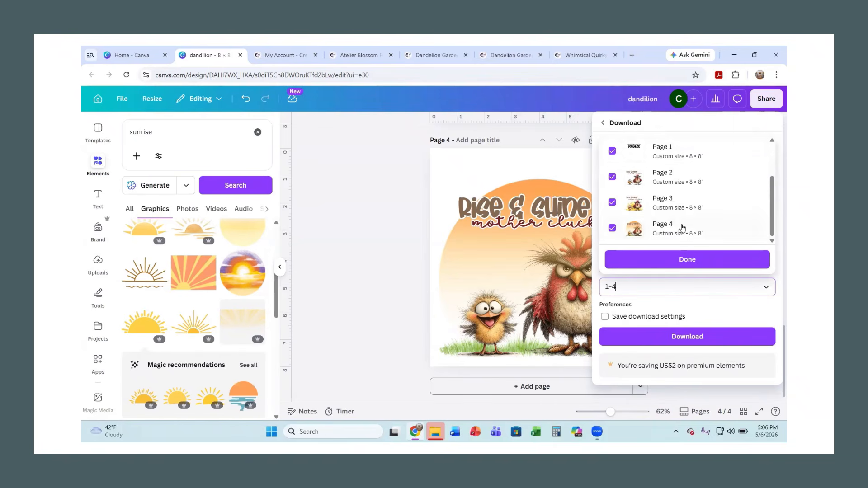
{"action": "scroll", "coordinate": [636, 192], "scroll_direction": "up", "scroll_amount": 2}
{"action": "left_click", "coordinate": [613, 166]}
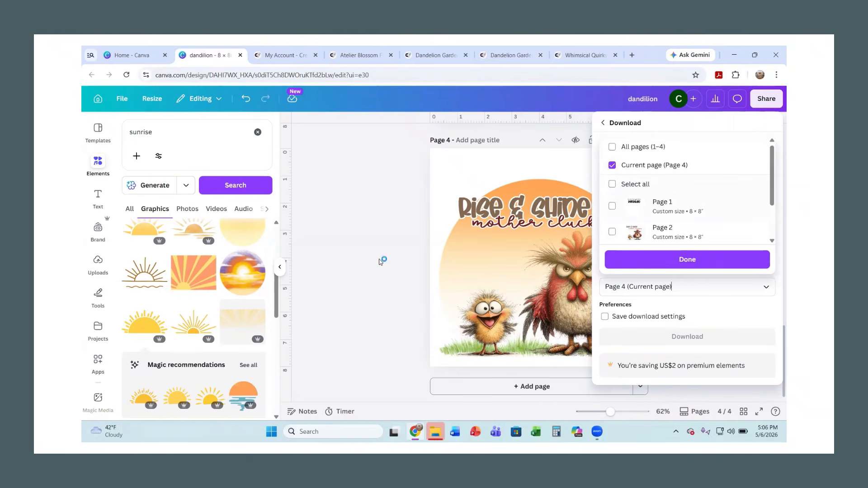
{"action": "left_click", "coordinate": [696, 337]}
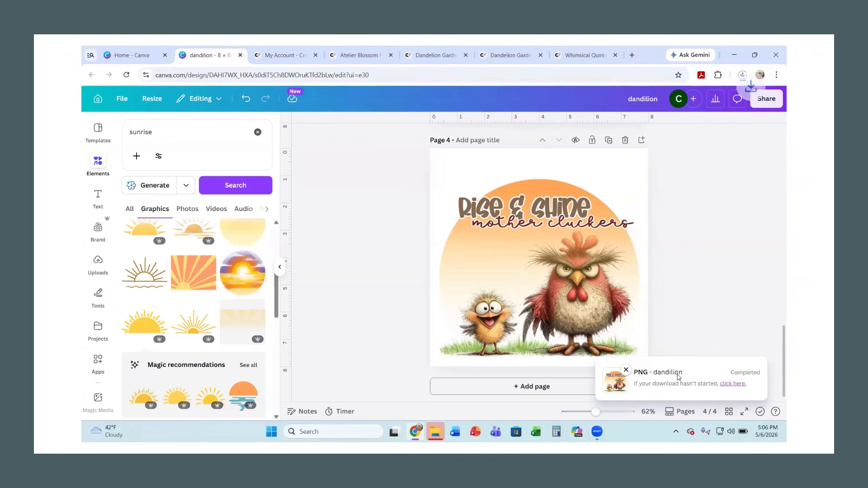
Recolor the red areas of page 2's rooster, trying dark red and orange photo colors and finishing with the rooster palette's dark brown
{"action": "scroll", "coordinate": [542, 294], "scroll_direction": "up", "scroll_amount": 10}
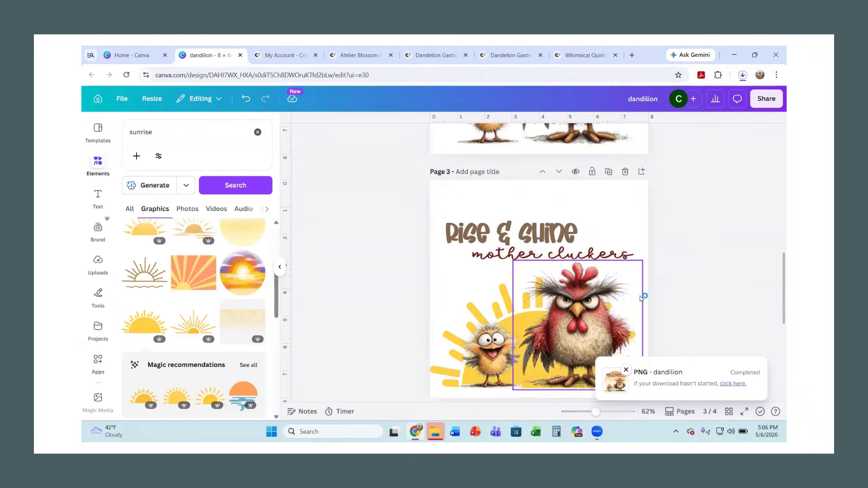
{"action": "left_click", "coordinate": [561, 332]}
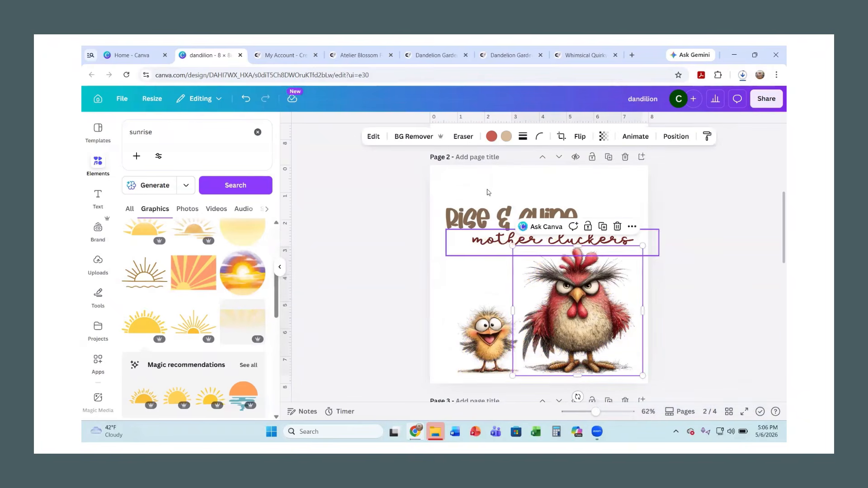
{"action": "left_click", "coordinate": [491, 137]}
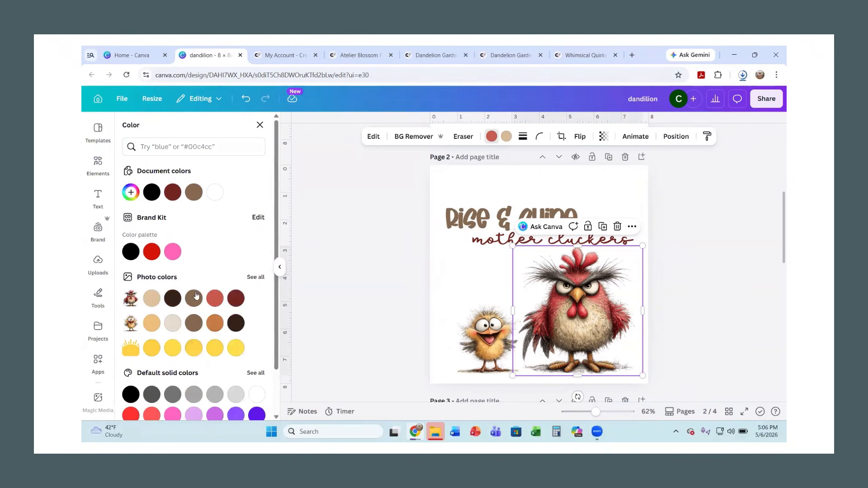
{"action": "left_click", "coordinate": [214, 299]}
{"action": "left_click", "coordinate": [235, 299]}
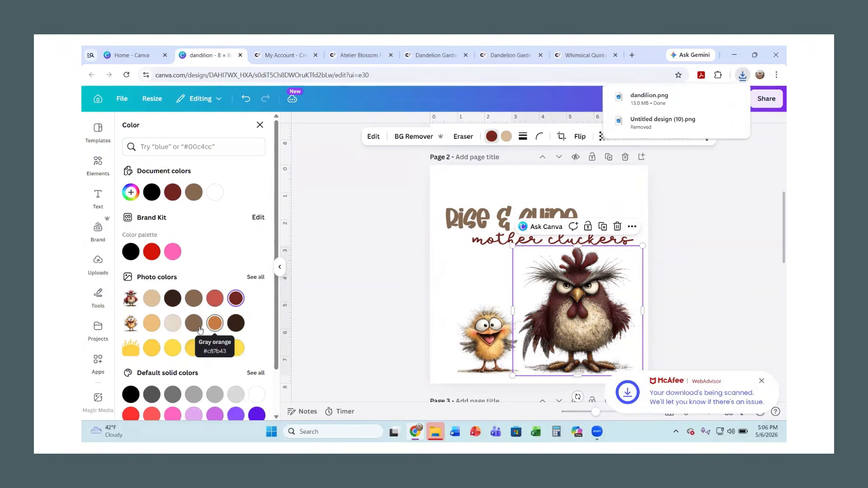
{"action": "left_click", "coordinate": [152, 323]}
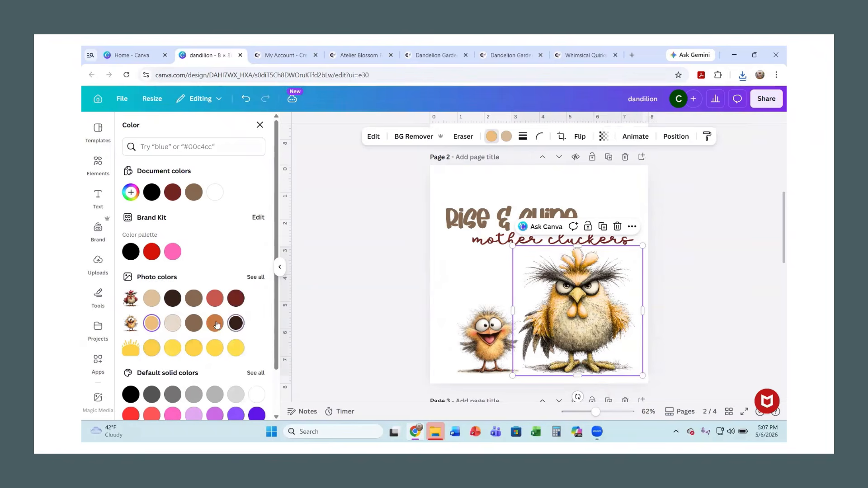
{"action": "left_click", "coordinate": [236, 323]}
{"action": "left_click", "coordinate": [213, 324]}
{"action": "left_click", "coordinate": [183, 298]}
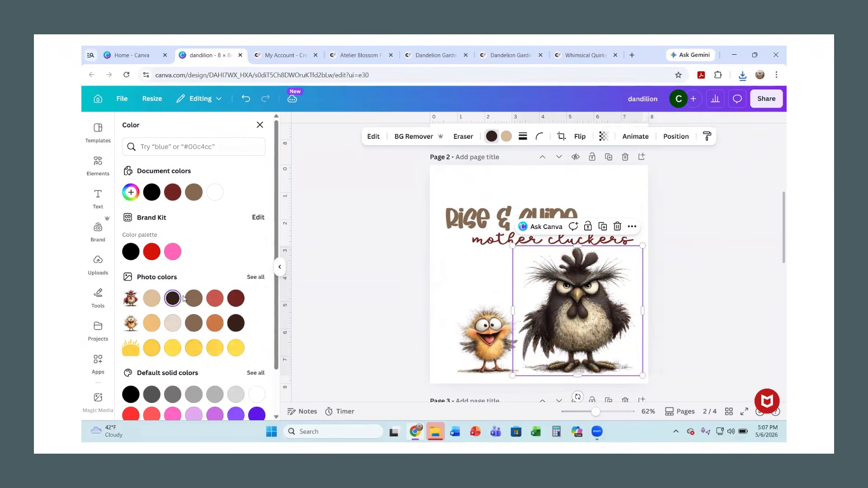
Duplicate page 4, the design with the orange sunrise and grass
{"action": "scroll", "coordinate": [569, 298], "scroll_direction": "down", "scroll_amount": 8}
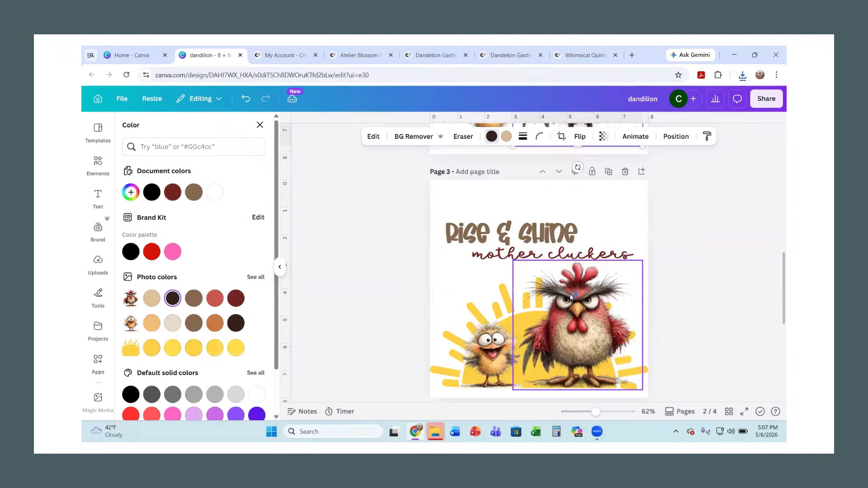
{"action": "scroll", "coordinate": [569, 303], "scroll_direction": "down", "scroll_amount": 3}
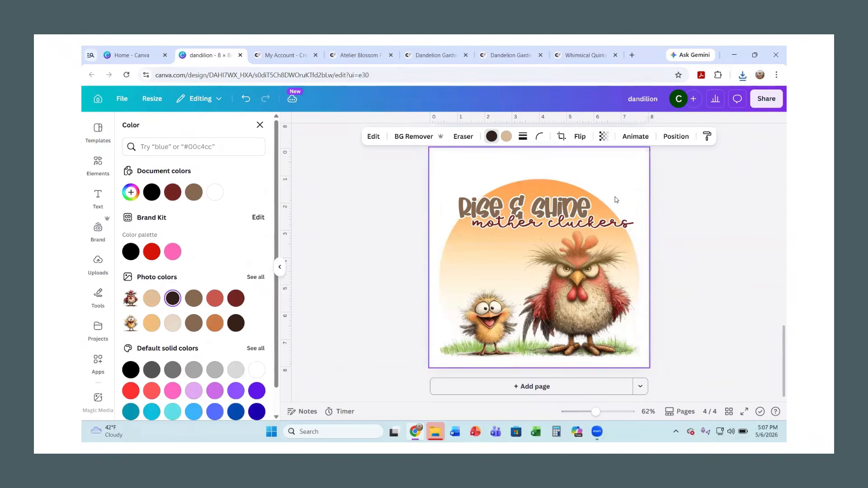
{"action": "scroll", "coordinate": [606, 199], "scroll_direction": "up", "scroll_amount": 1}
{"action": "left_click", "coordinate": [609, 185]}
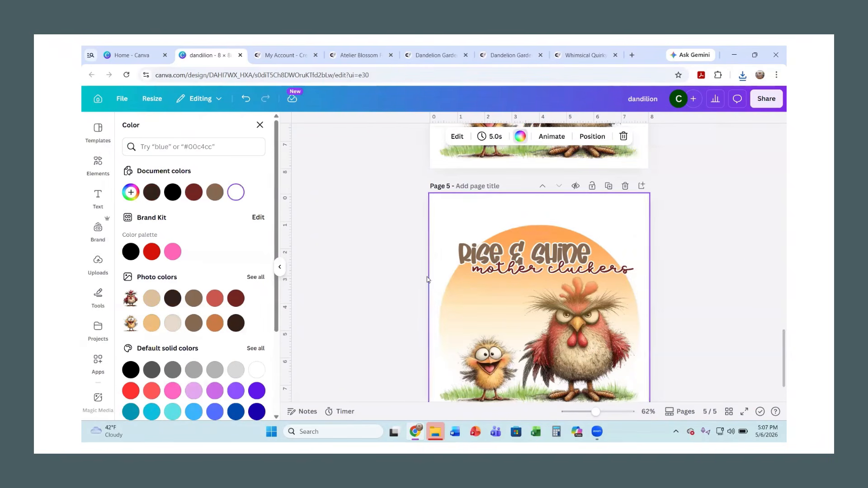
Select the rooster's layer on page 5 and apply a Drop shadow to it
{"action": "left_click", "coordinate": [569, 296]}
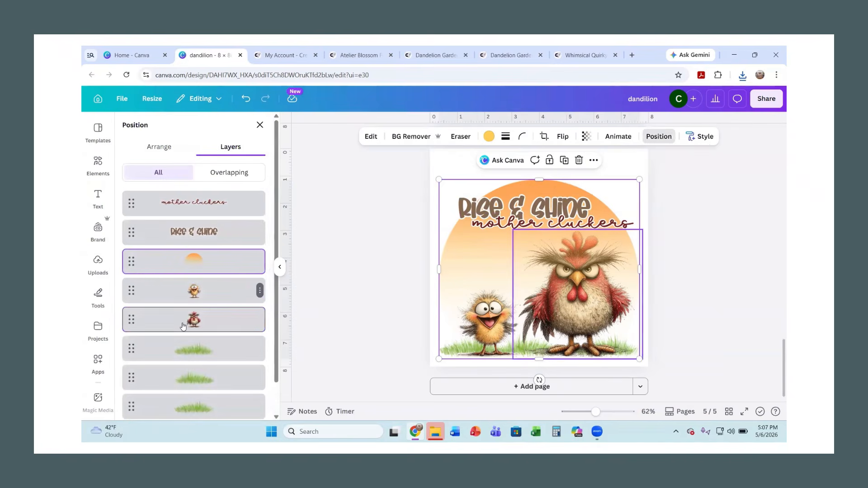
{"action": "left_click", "coordinate": [180, 323]}
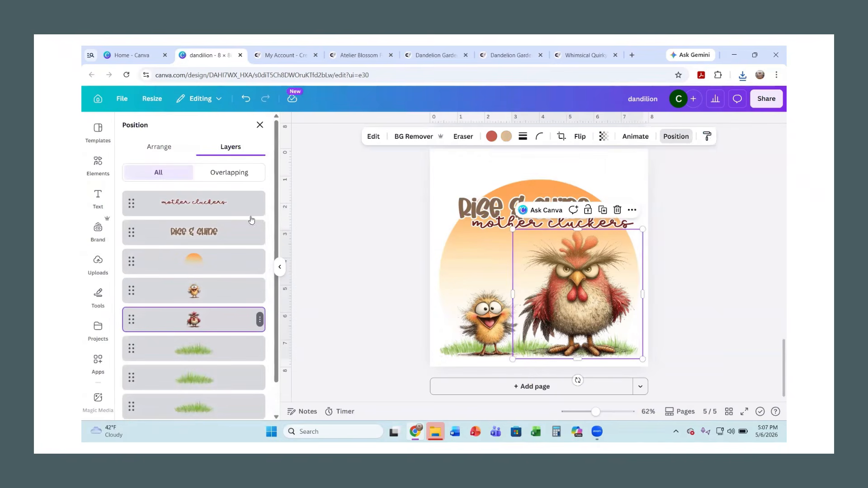
{"action": "left_click", "coordinate": [372, 136]}
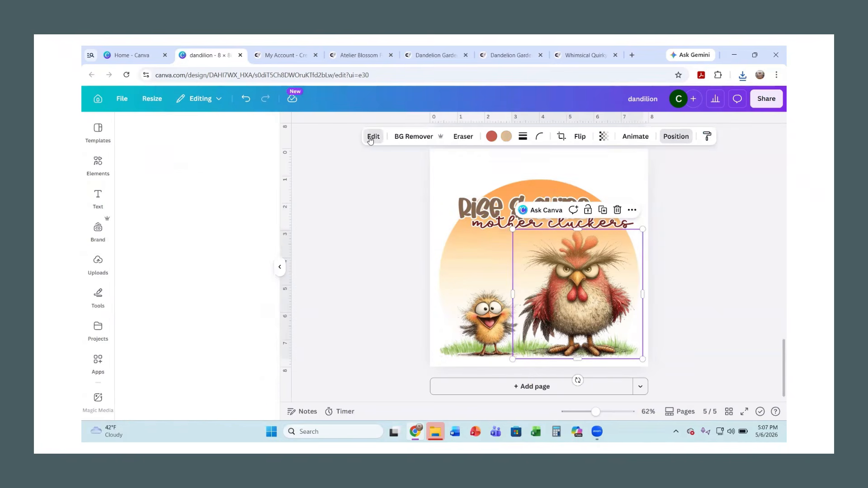
{"action": "scroll", "coordinate": [170, 313], "scroll_direction": "down", "scroll_amount": 3}
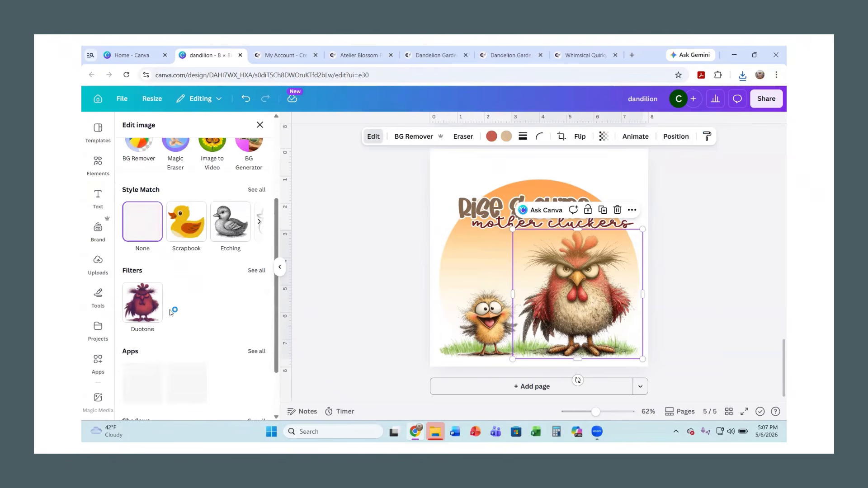
{"action": "scroll", "coordinate": [171, 313], "scroll_direction": "down", "scroll_amount": 2}
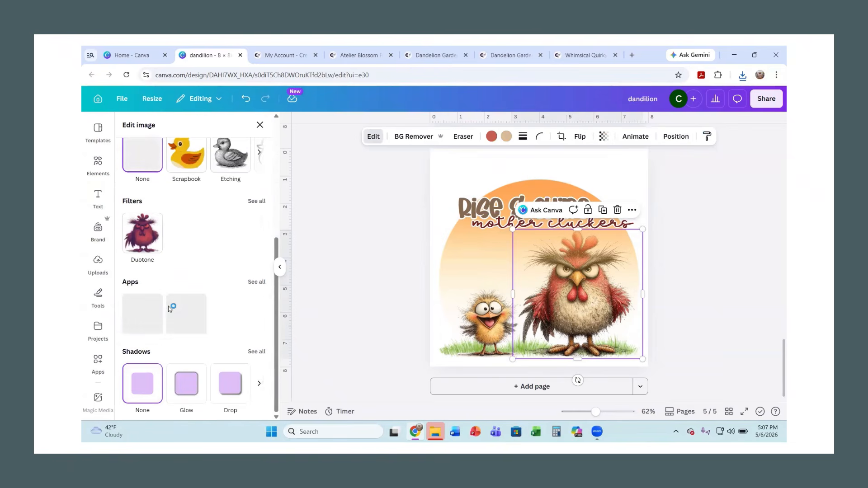
{"action": "left_click", "coordinate": [228, 390]}
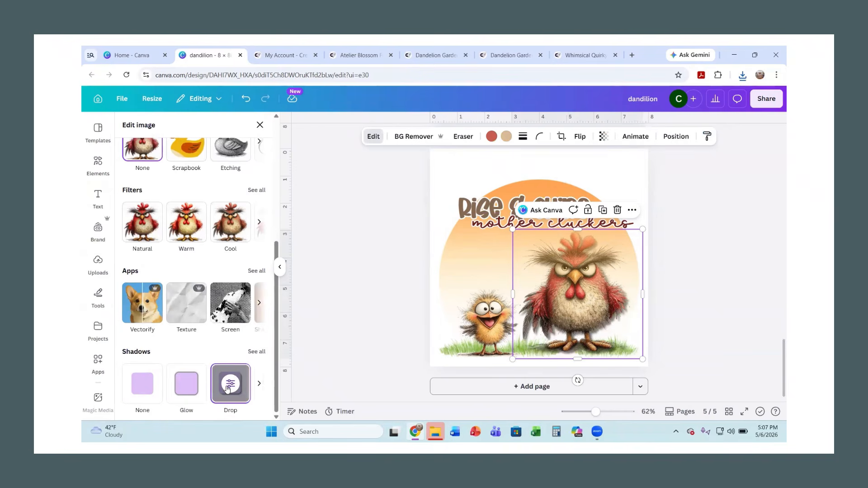
Select the chick's layer on page 5, apply a Drop shadow to it, and deselect it
{"action": "left_click", "coordinate": [477, 322]}
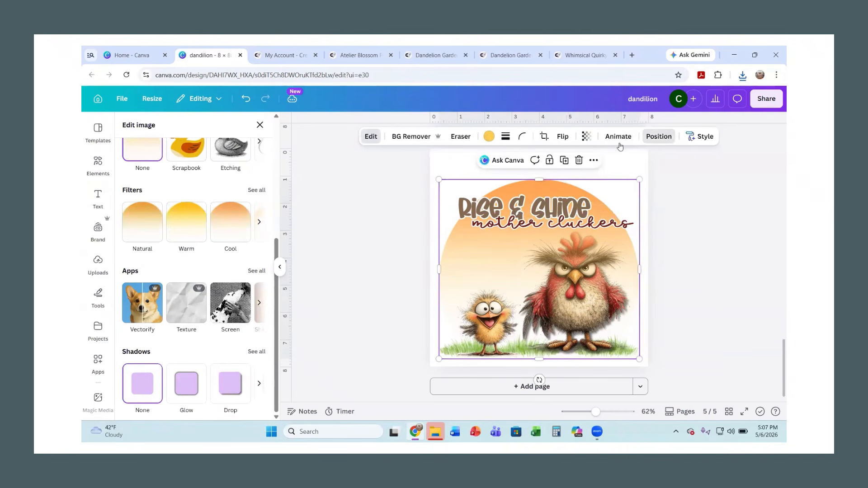
{"action": "left_click", "coordinate": [658, 137]}
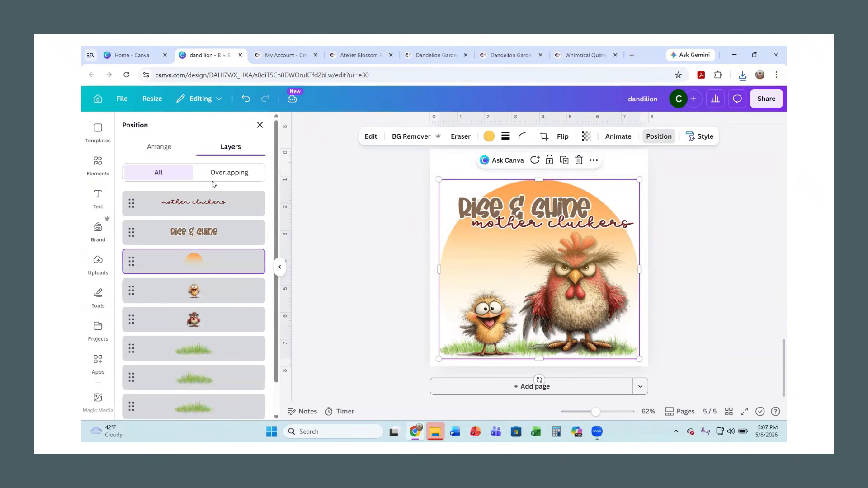
{"action": "left_click", "coordinate": [181, 294]}
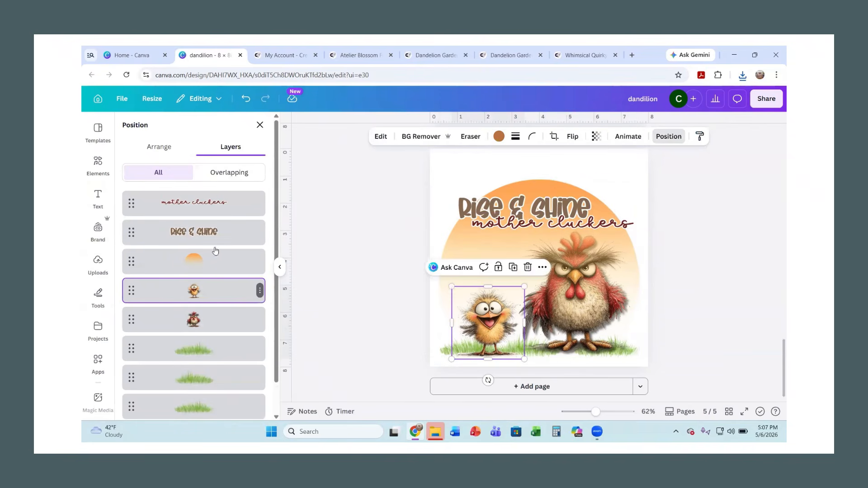
{"action": "left_click", "coordinate": [381, 138]}
{"action": "scroll", "coordinate": [223, 299], "scroll_direction": "down", "scroll_amount": 5}
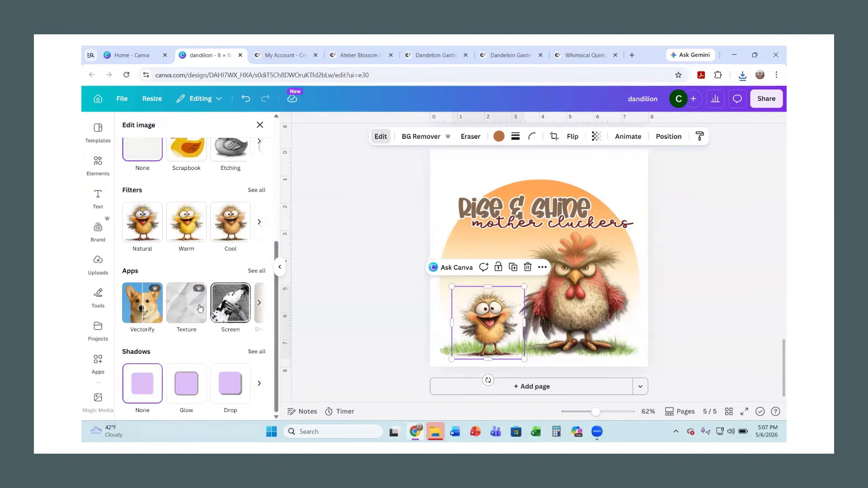
{"action": "left_click", "coordinate": [231, 385]}
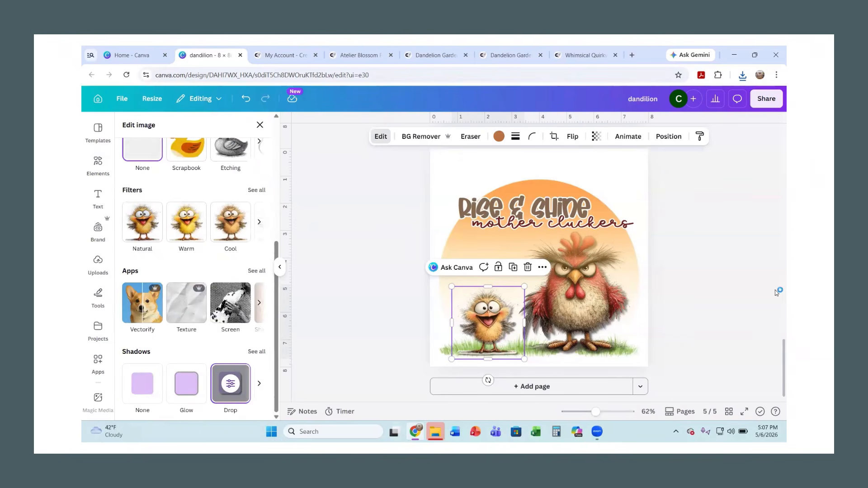
{"action": "left_click", "coordinate": [723, 289]}
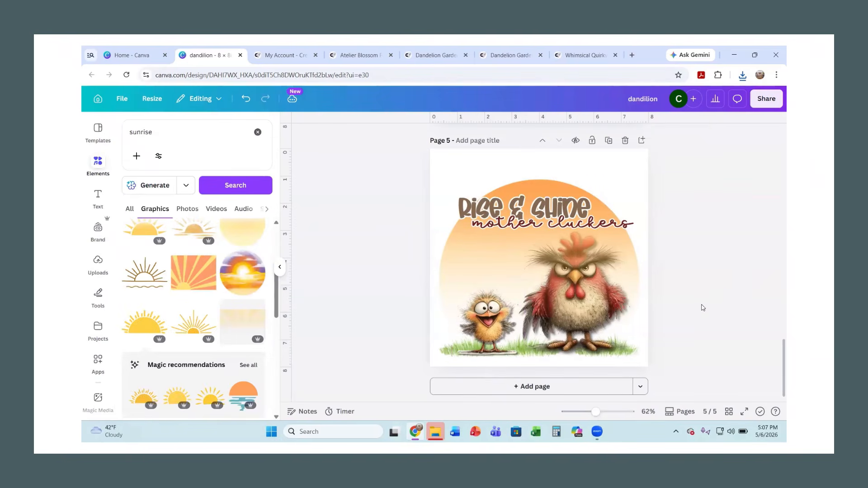
Compare the shadowed birds on page 5 with the original birds on page 4
{"action": "left_click", "coordinate": [490, 352]}
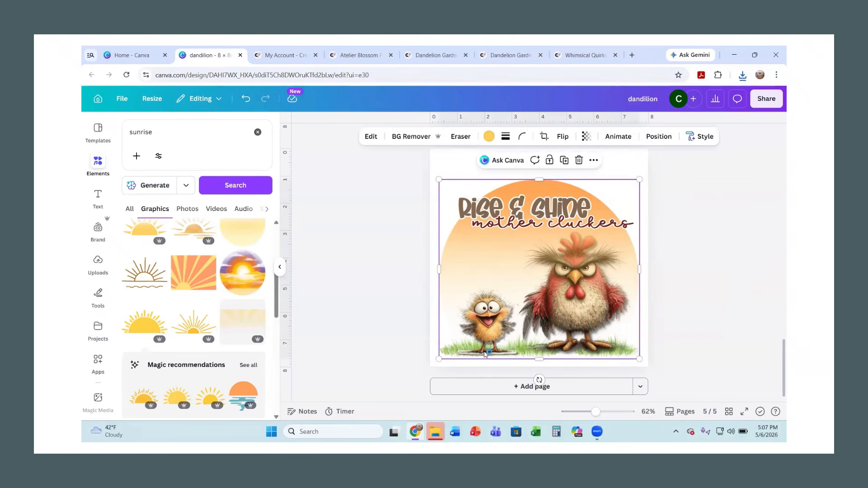
{"action": "left_click", "coordinate": [722, 303]}
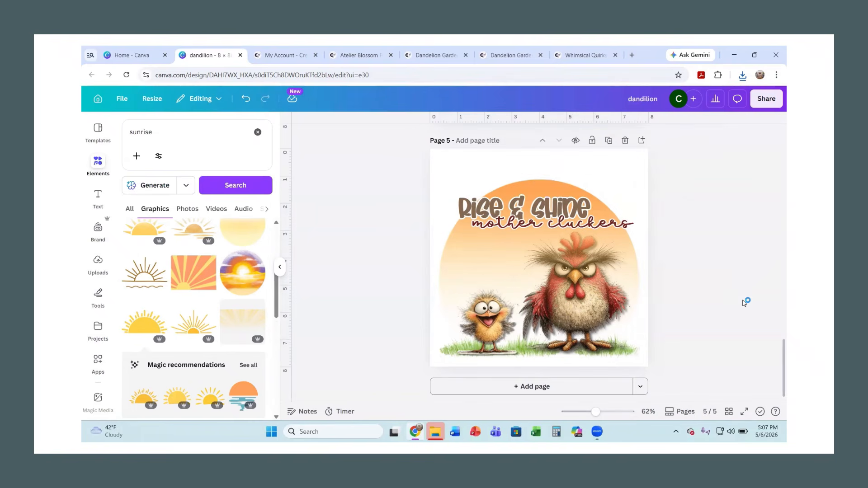
{"action": "scroll", "coordinate": [743, 302], "scroll_direction": "down", "scroll_amount": 1}
{"action": "scroll", "coordinate": [745, 302], "scroll_direction": "up", "scroll_amount": 1}
{"action": "scroll", "coordinate": [745, 302], "scroll_direction": "down", "scroll_amount": 5}
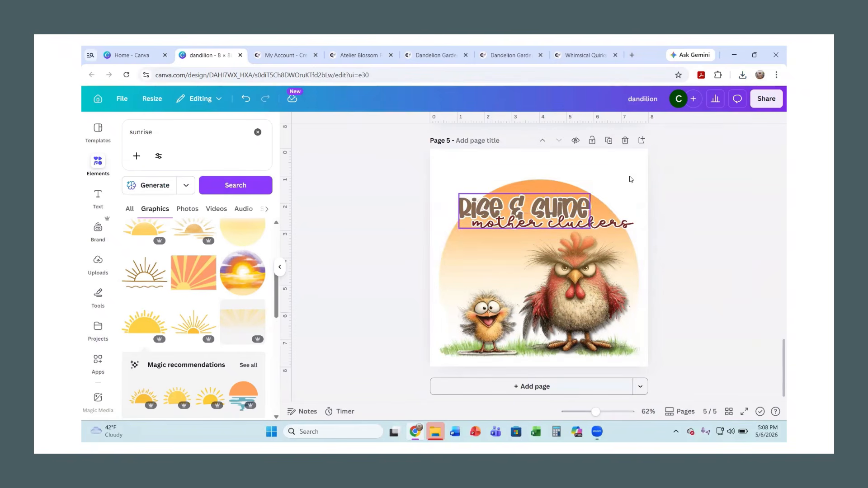
{"action": "scroll", "coordinate": [651, 167], "scroll_direction": "up", "scroll_amount": 3}
{"action": "scroll", "coordinate": [523, 326], "scroll_direction": "down", "scroll_amount": 3}
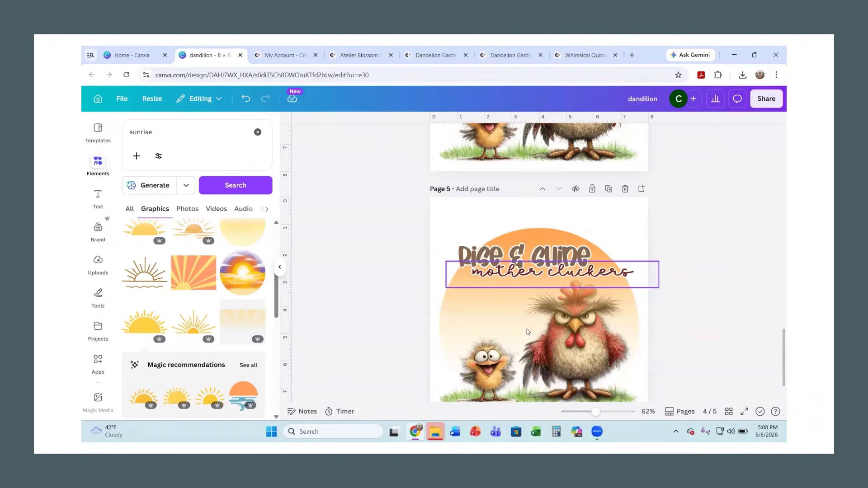
Select the chick's layer on page 5 and review the settings of its Drop shadow
{"action": "left_click", "coordinate": [501, 350]}
{"action": "left_click", "coordinate": [658, 138]}
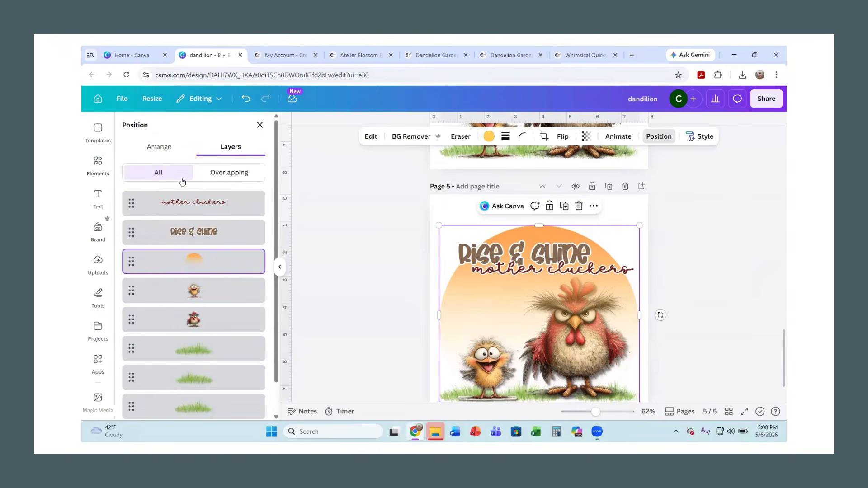
{"action": "left_click", "coordinate": [186, 291]}
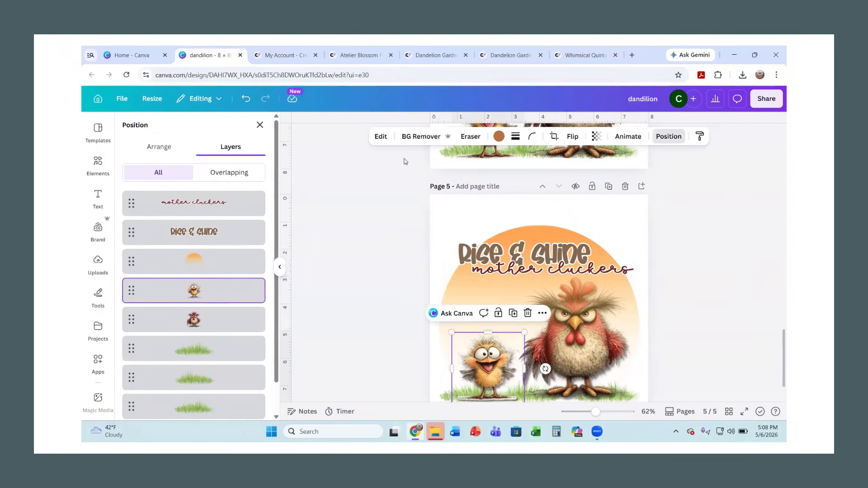
{"action": "left_click", "coordinate": [380, 136]}
{"action": "scroll", "coordinate": [253, 334], "scroll_direction": "down", "scroll_amount": 4}
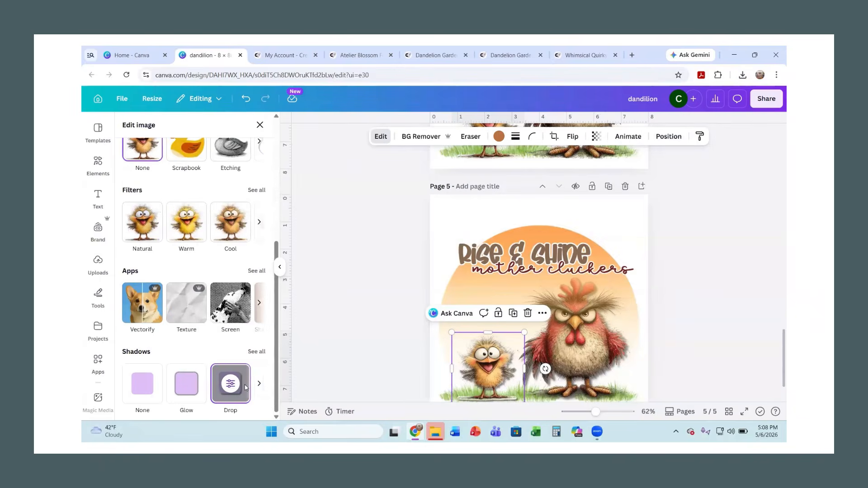
{"action": "left_click", "coordinate": [246, 388]}
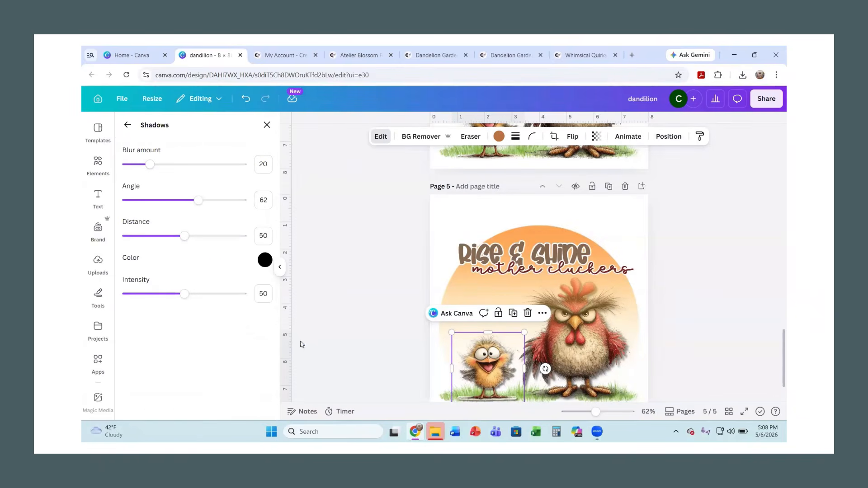
{"action": "scroll", "coordinate": [279, 307], "scroll_direction": "up", "scroll_amount": 1}
{"action": "scroll", "coordinate": [271, 299], "scroll_direction": "down", "scroll_amount": 2}
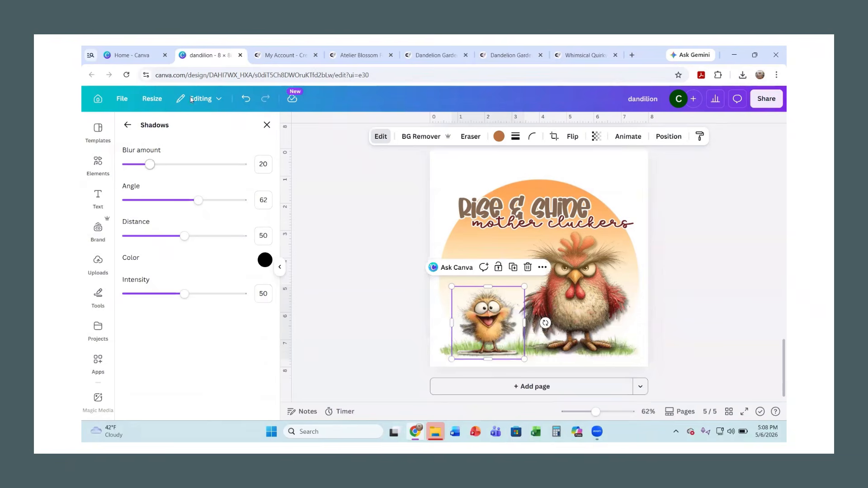
Remove the Drop shadow from the chick on page 5 and deselect it
{"action": "left_click", "coordinate": [128, 125]}
{"action": "scroll", "coordinate": [196, 298], "scroll_direction": "down", "scroll_amount": 1}
{"action": "scroll", "coordinate": [195, 298], "scroll_direction": "down", "scroll_amount": 5}
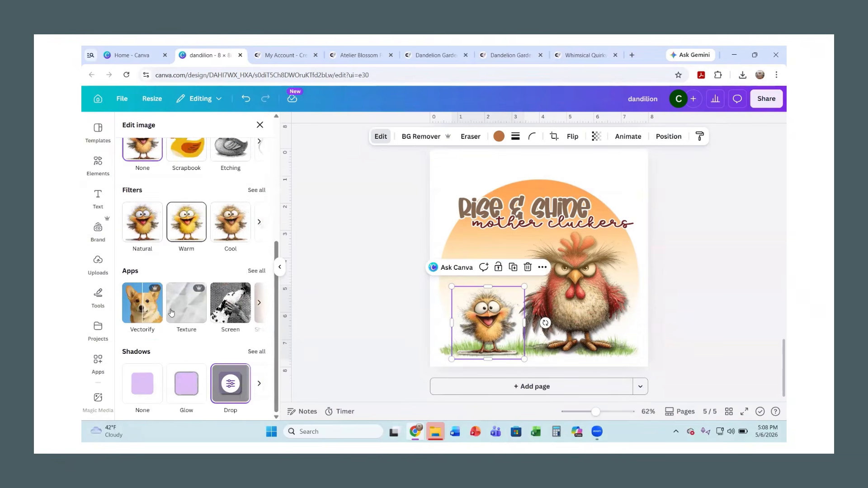
{"action": "left_click", "coordinate": [147, 389]}
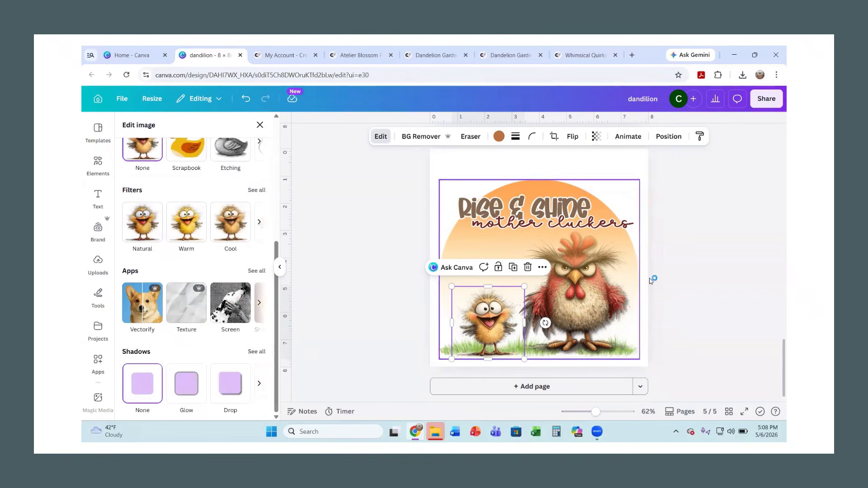
{"action": "left_click", "coordinate": [715, 270]}
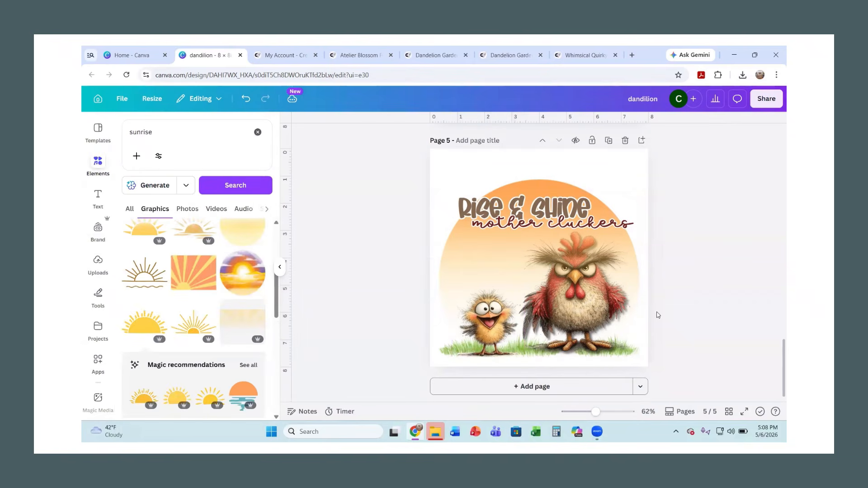
Examine the downloaded dandilion.png, close it, and compare the birds and grass on pages 4 and 5
{"action": "left_click", "coordinate": [594, 330]}
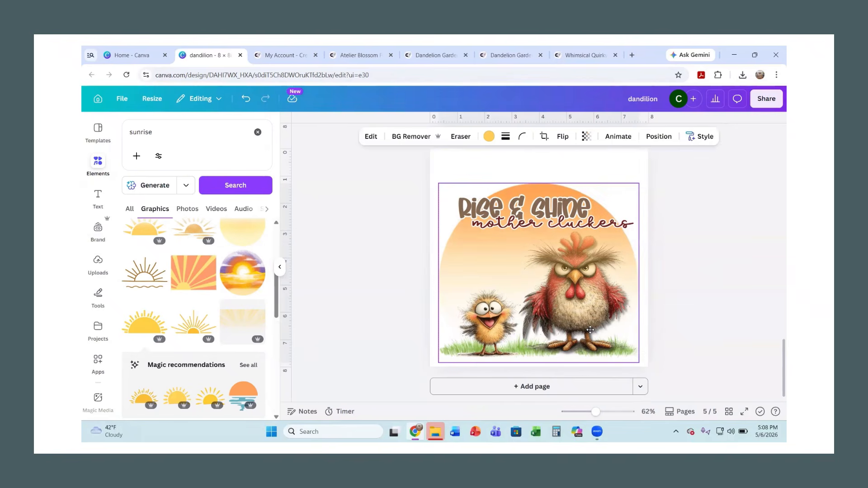
{"action": "left_click", "coordinate": [754, 275]}
{"action": "scroll", "coordinate": [768, 193], "scroll_direction": "up", "scroll_amount": 5}
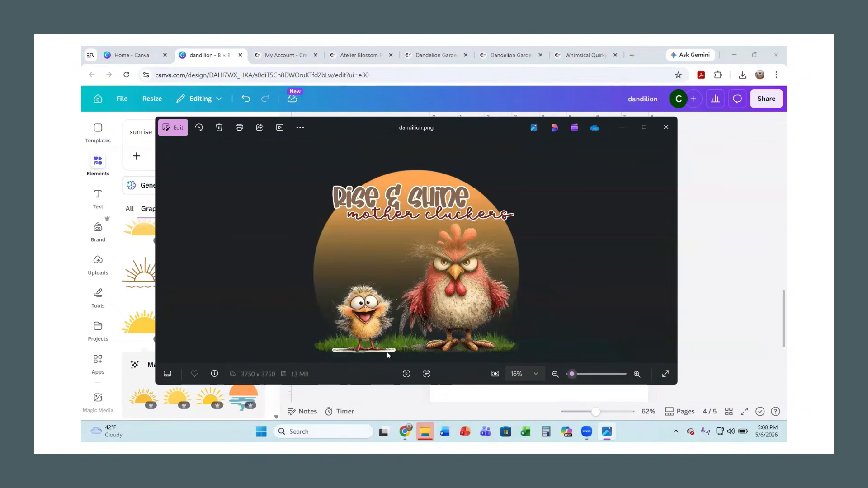
{"action": "left_click", "coordinate": [666, 127]}
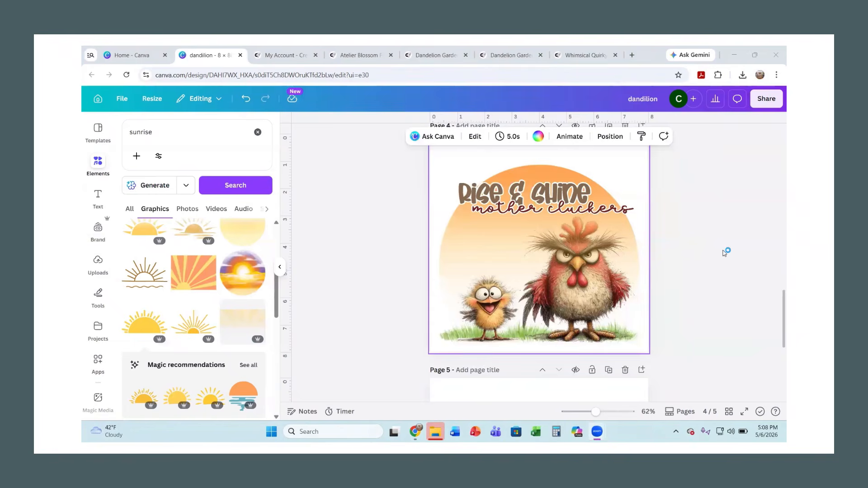
{"action": "scroll", "coordinate": [724, 252], "scroll_direction": "down", "scroll_amount": 5}
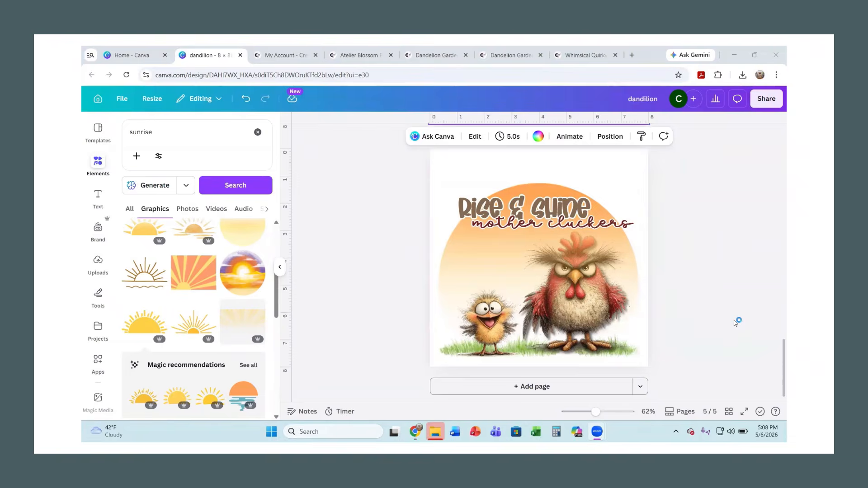
{"action": "scroll", "coordinate": [735, 322], "scroll_direction": "up", "scroll_amount": 5}
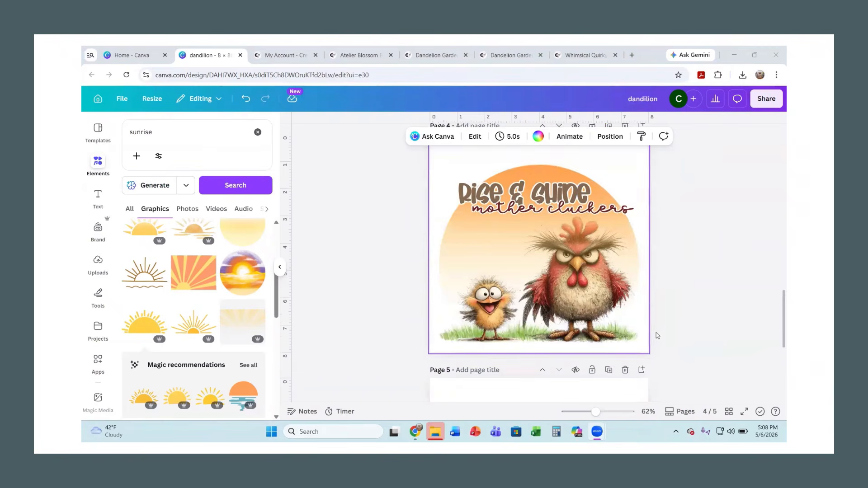
{"action": "scroll", "coordinate": [657, 336], "scroll_direction": "down", "scroll_amount": 5}
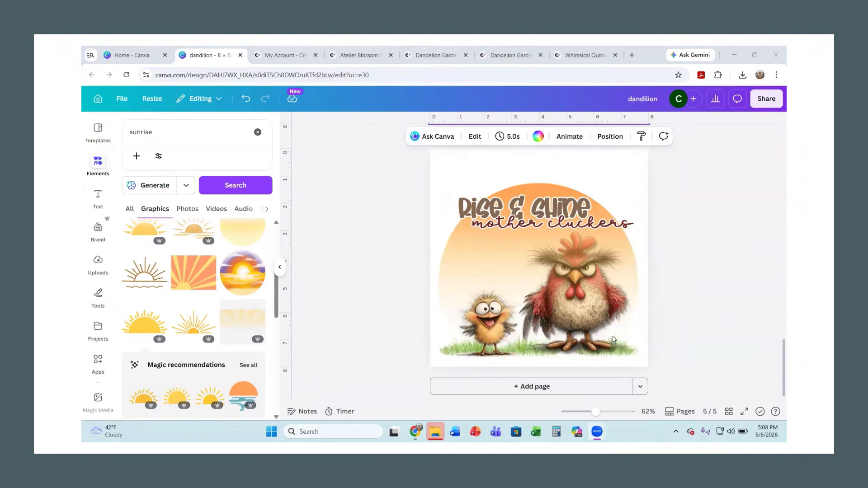
Select the grass layer beneath the chick on page 5 and bring it forward, in front of the chick's feet
{"action": "left_click", "coordinate": [490, 358]}
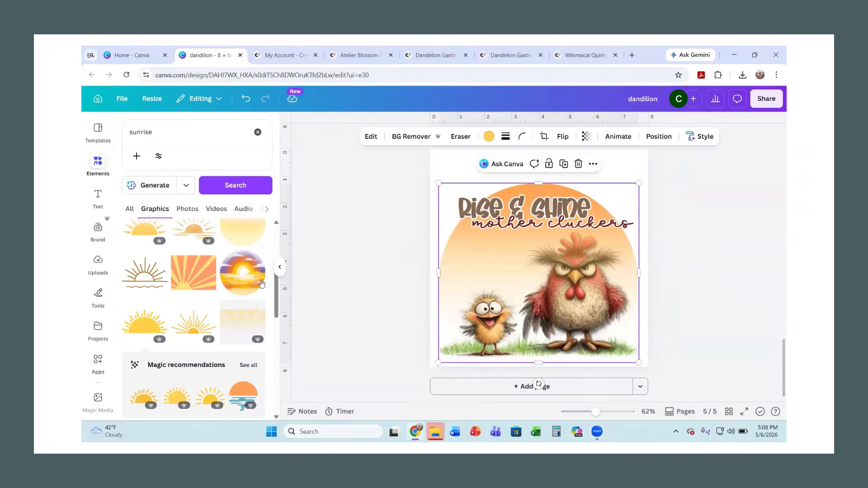
{"action": "left_click", "coordinate": [647, 137]}
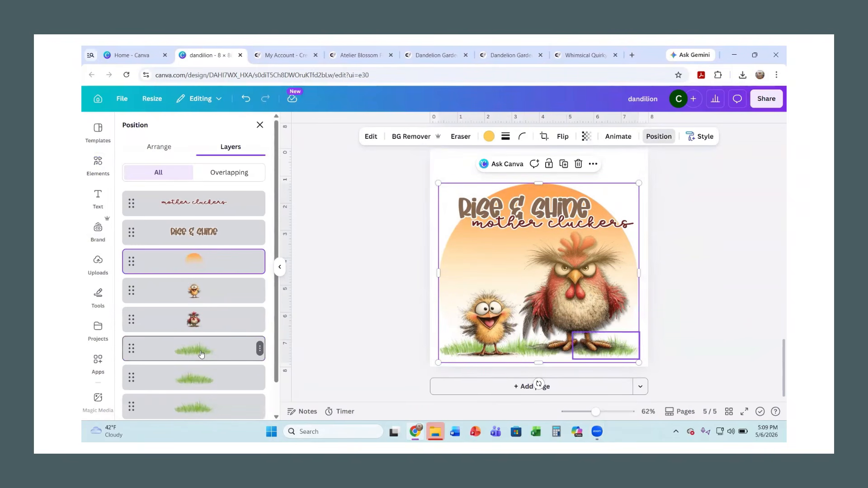
{"action": "left_click", "coordinate": [188, 404]}
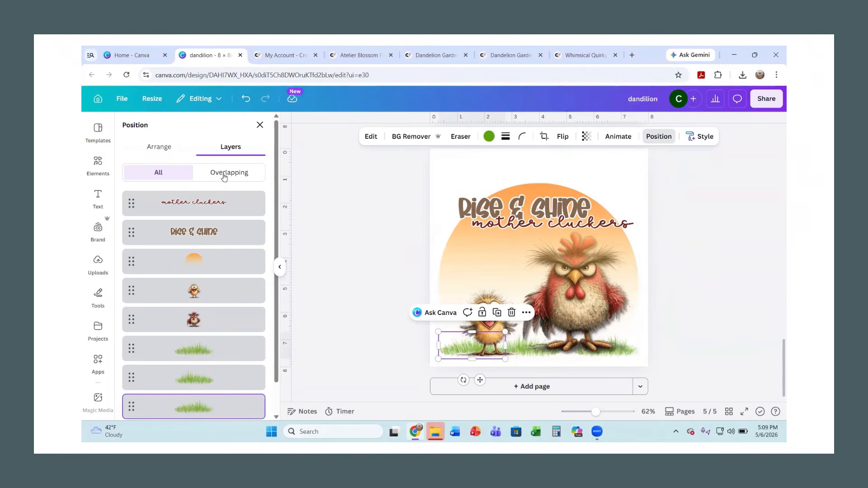
{"action": "left_click", "coordinate": [166, 153]}
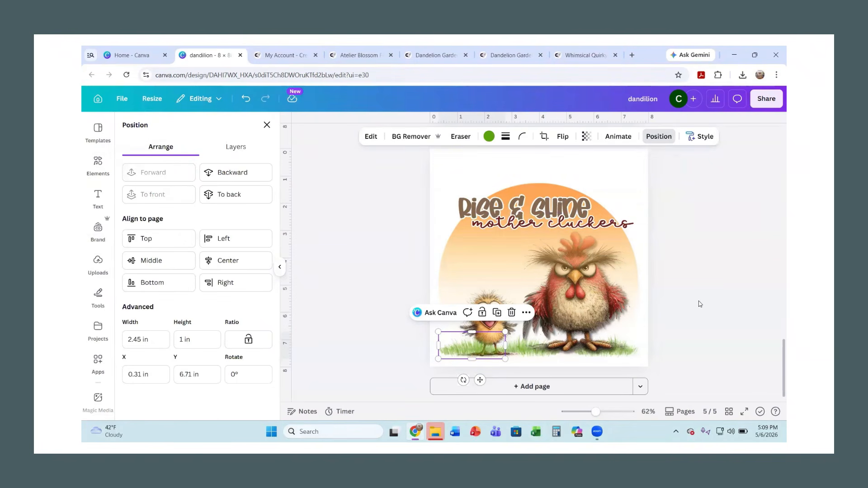
{"action": "left_click", "coordinate": [741, 260]}
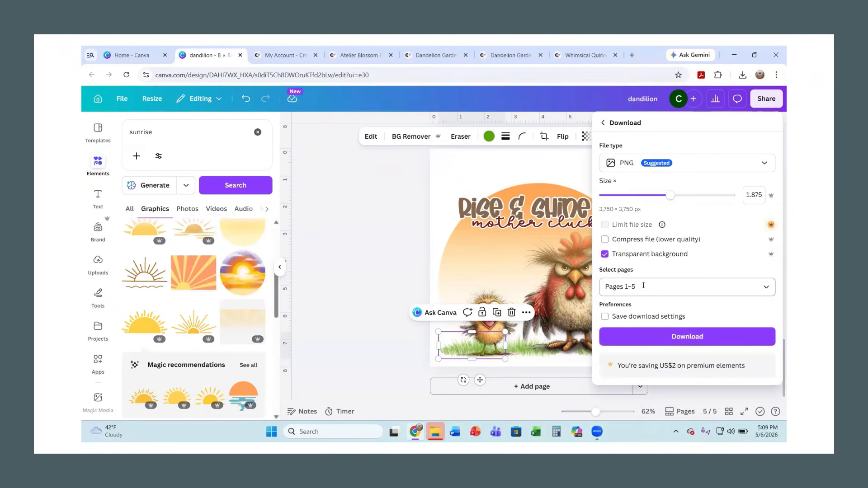
Download only the current page, page 5, as a PNG with a transparent background
{"action": "left_click", "coordinate": [644, 286]}
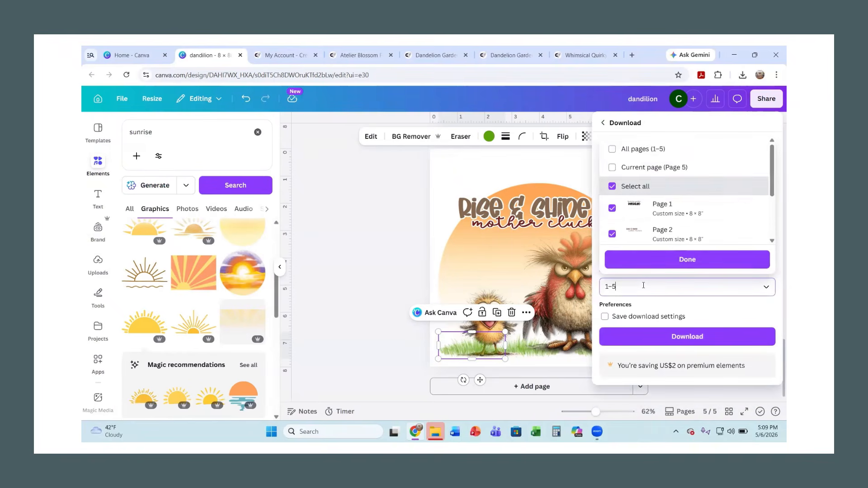
{"action": "left_click", "coordinate": [612, 166]}
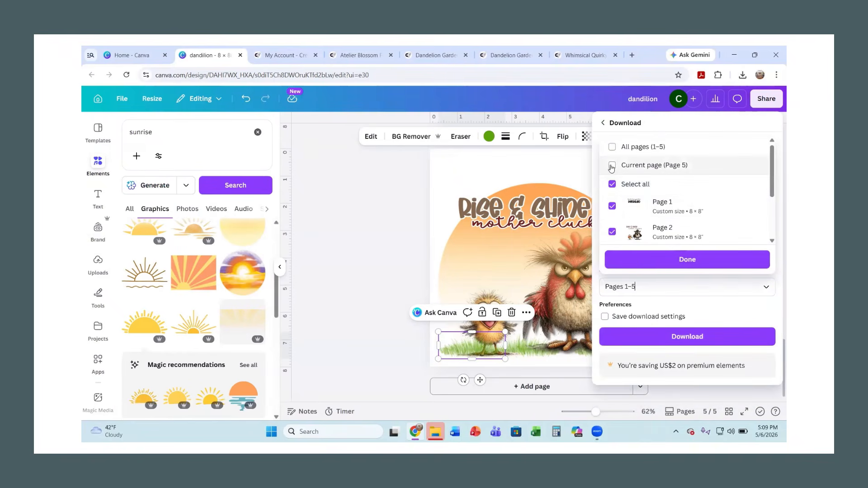
{"action": "left_click", "coordinate": [658, 268]}
{"action": "left_click", "coordinate": [662, 343]}
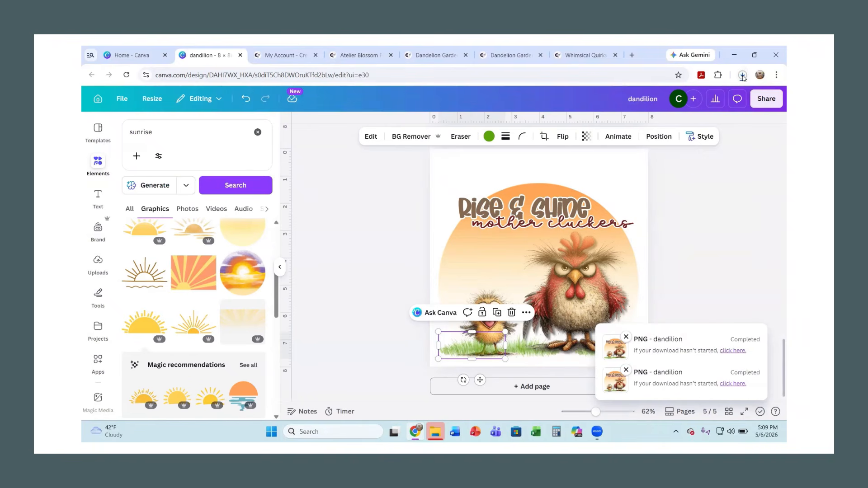
Open the downloaded dandilion (1).png, examine the area around the chick's feet, and close it
{"action": "left_click", "coordinate": [743, 76]}
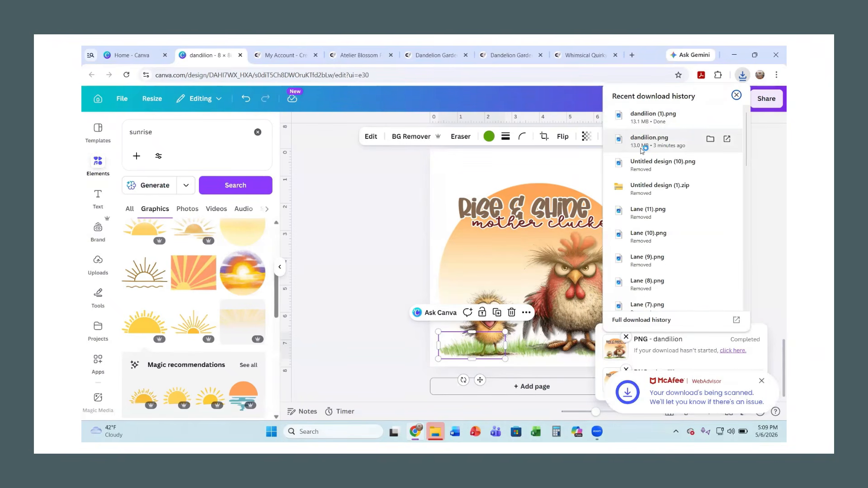
{"action": "left_click", "coordinate": [648, 118]}
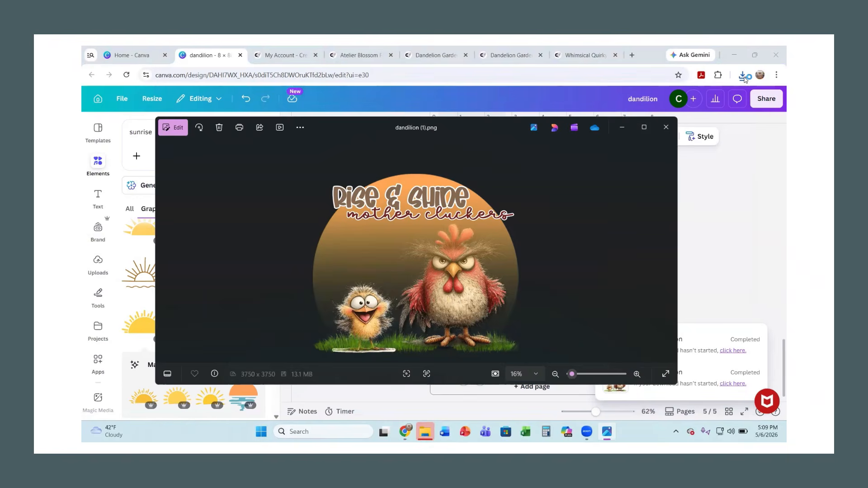
{"action": "left_click", "coordinate": [743, 74]}
{"action": "left_click", "coordinate": [645, 117]}
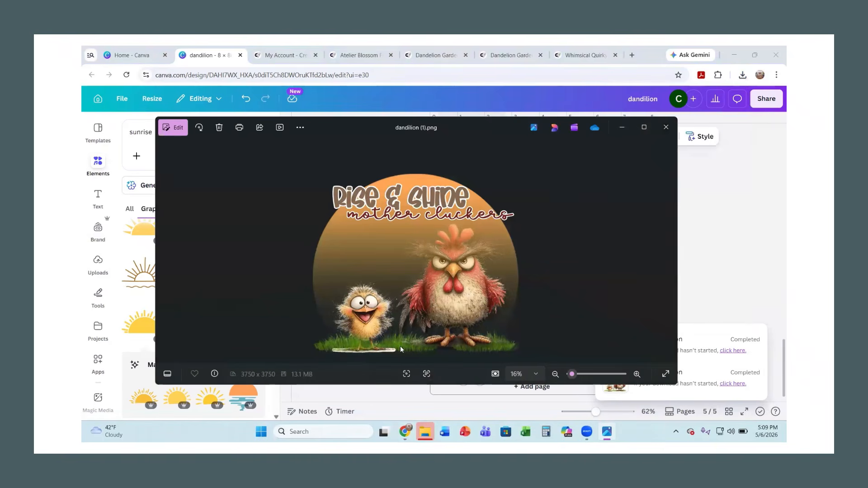
{"action": "left_click", "coordinate": [666, 127]}
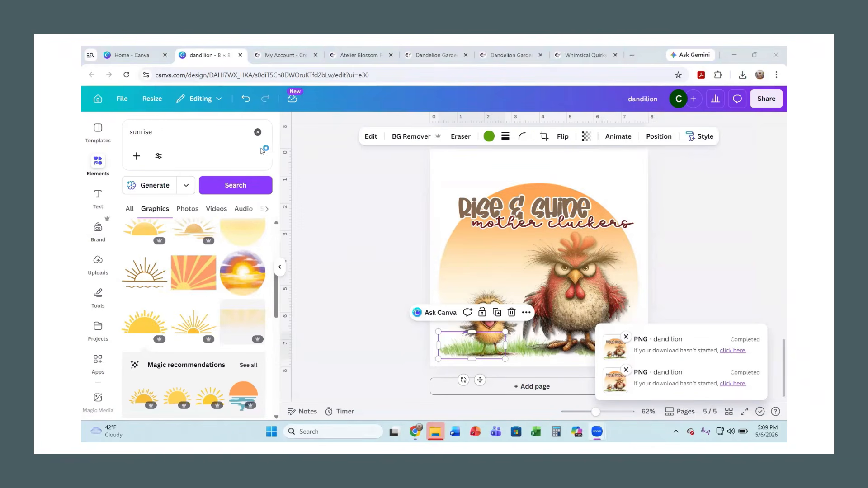
Open the chick's layer on page 5 in Magic Eraser and brush over the white base beneath its feet
{"action": "left_click", "coordinate": [663, 140]}
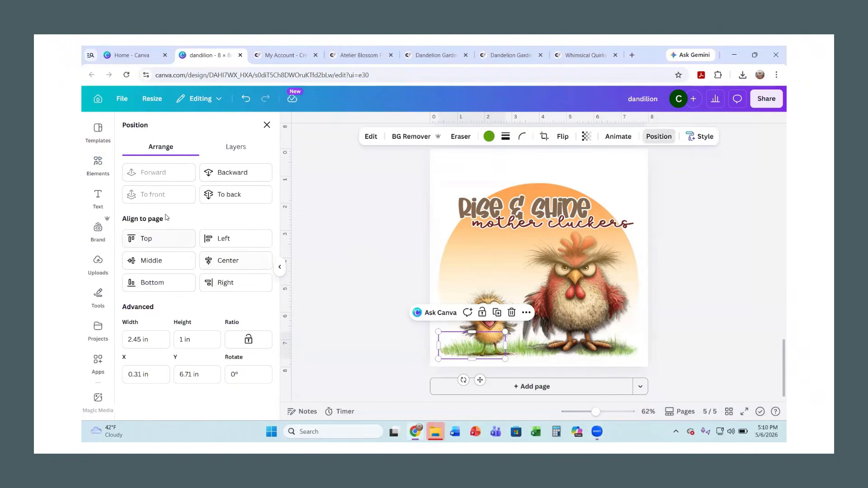
{"action": "left_click", "coordinate": [230, 147]}
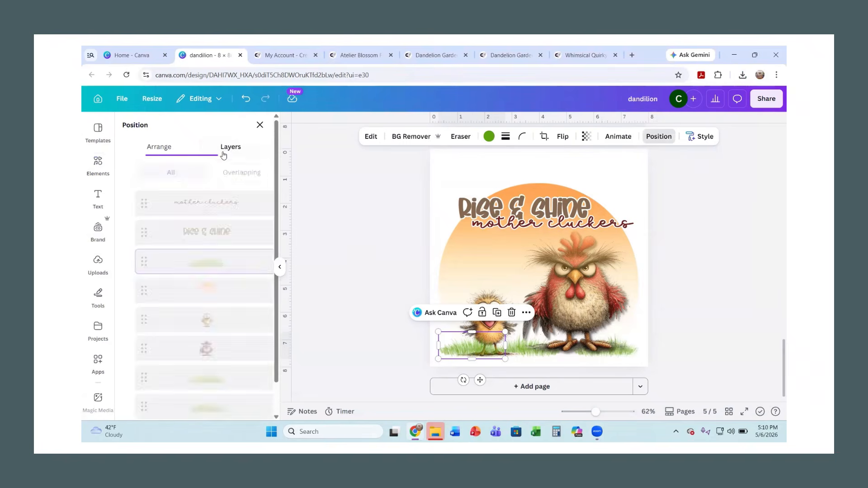
{"action": "left_click", "coordinate": [192, 322]}
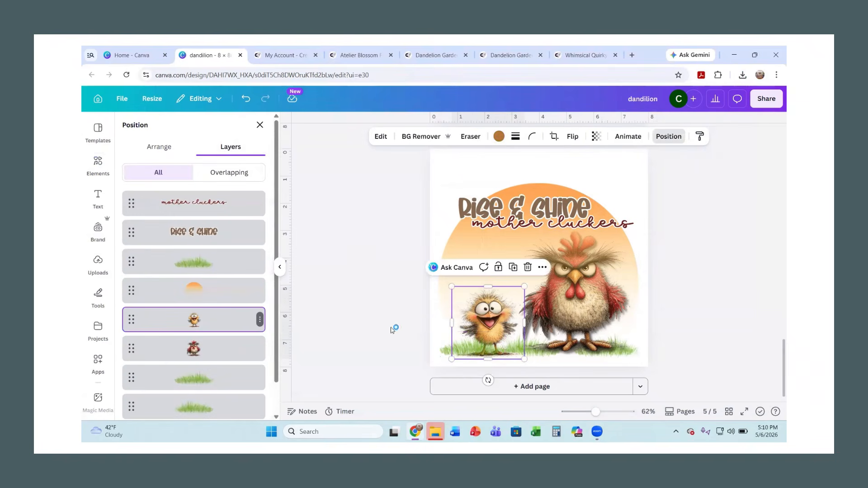
{"action": "left_click", "coordinate": [381, 138]}
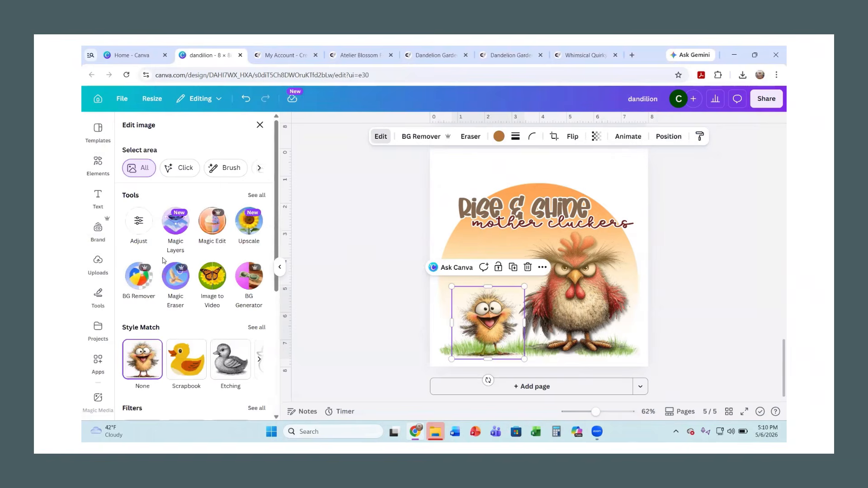
{"action": "left_click", "coordinate": [176, 277]}
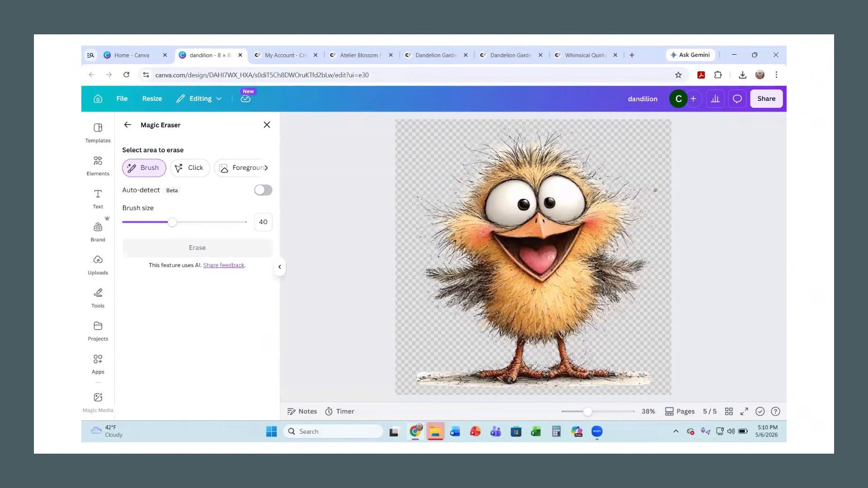
{"action": "mouse_move", "coordinate": [409, 379]}
{"action": "left_mouse_down"}
{"action": "mouse_move", "coordinate": [459, 377]}
{"action": "mouse_move", "coordinate": [469, 394]}
{"action": "mouse_move", "coordinate": [517, 406]}
{"action": "mouse_move", "coordinate": [507, 400]}
{"action": "mouse_move", "coordinate": [542, 393]}
{"action": "mouse_move", "coordinate": [529, 392]}
{"action": "mouse_move", "coordinate": [516, 397]}
{"action": "mouse_move", "coordinate": [564, 390]}
{"action": "mouse_move", "coordinate": [596, 399]}
{"action": "mouse_move", "coordinate": [627, 390]}
{"action": "mouse_move", "coordinate": [643, 369]}
{"action": "mouse_move", "coordinate": [664, 380]}
{"action": "mouse_move", "coordinate": [666, 361]}
{"action": "left_mouse_up"}
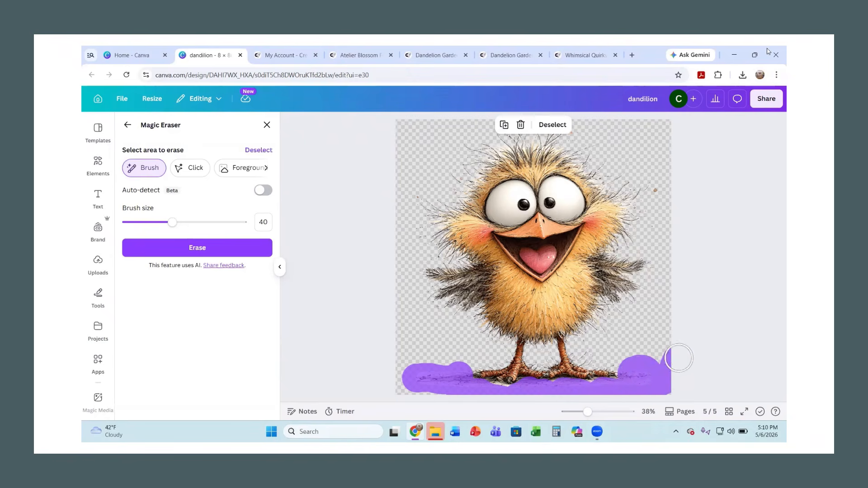
Mark the stray specks beside the chick, set the brush size to 12, erase the marked areas and close Magic Eraser
{"action": "left_click", "coordinate": [660, 195]}
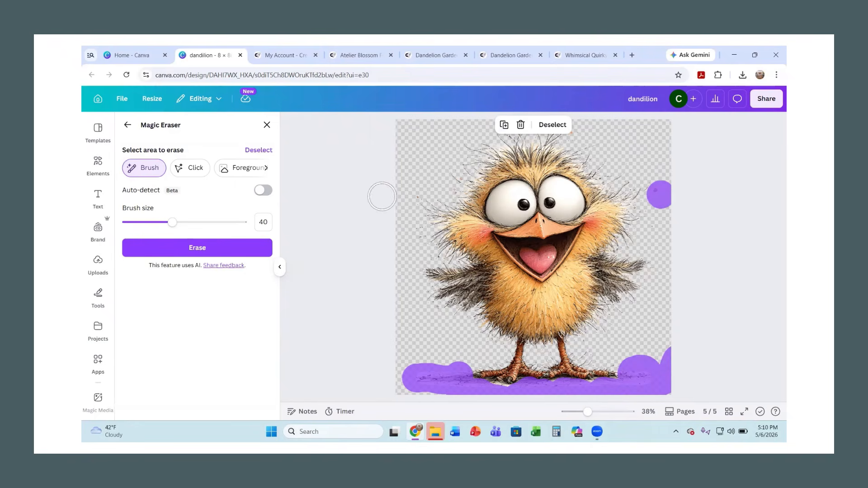
{"action": "left_click", "coordinate": [409, 188]}
{"action": "left_click", "coordinate": [410, 235]}
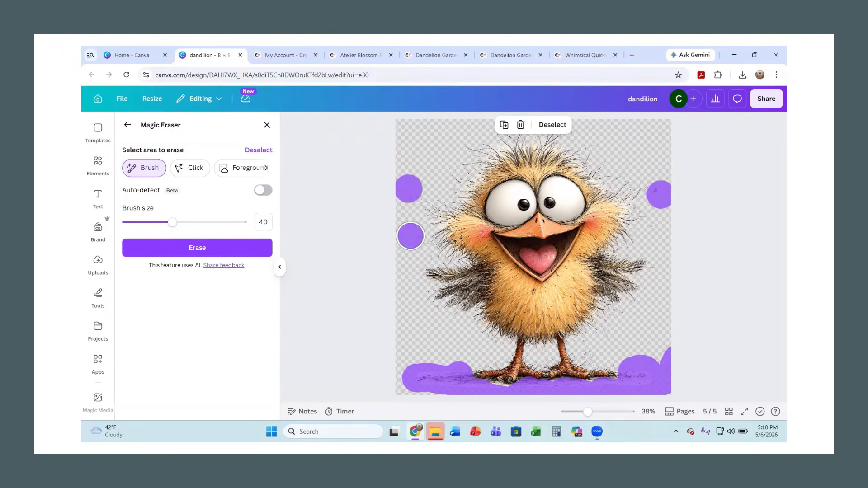
{"action": "left_click", "coordinate": [427, 313]}
{"action": "left_click_drag", "start_coordinate": [171, 222], "coordinate": [139, 222]}
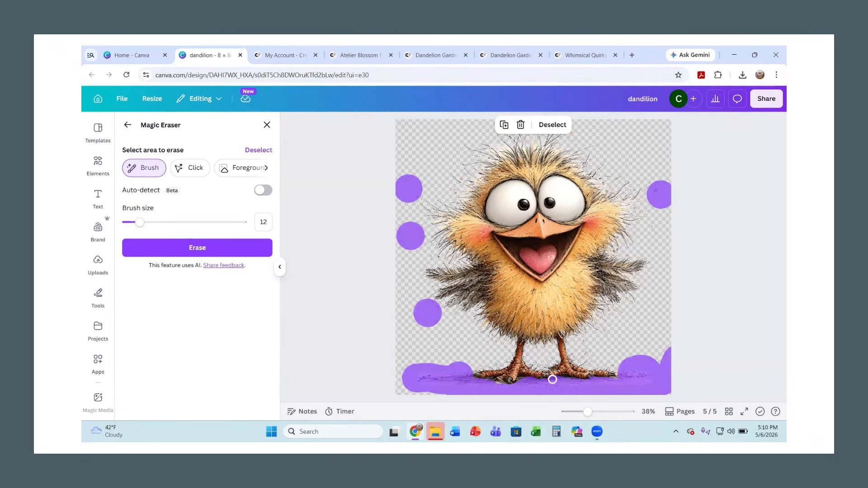
{"action": "left_click", "coordinate": [183, 250]}
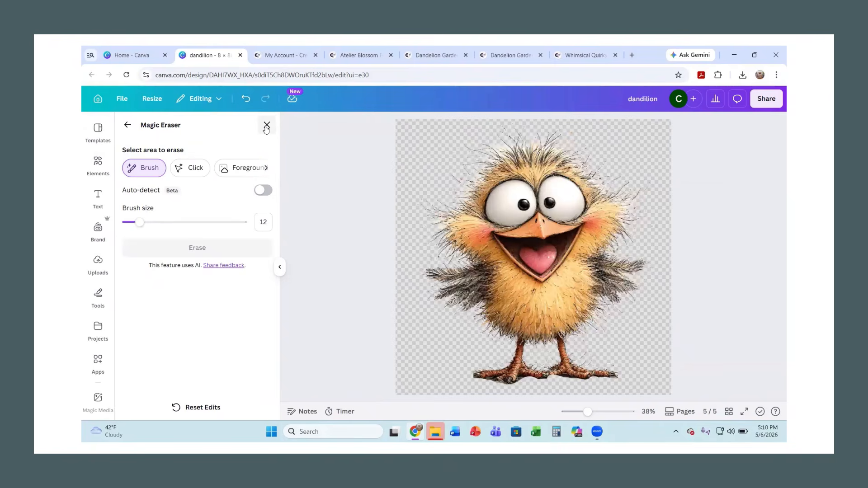
{"action": "left_click", "coordinate": [266, 126]}
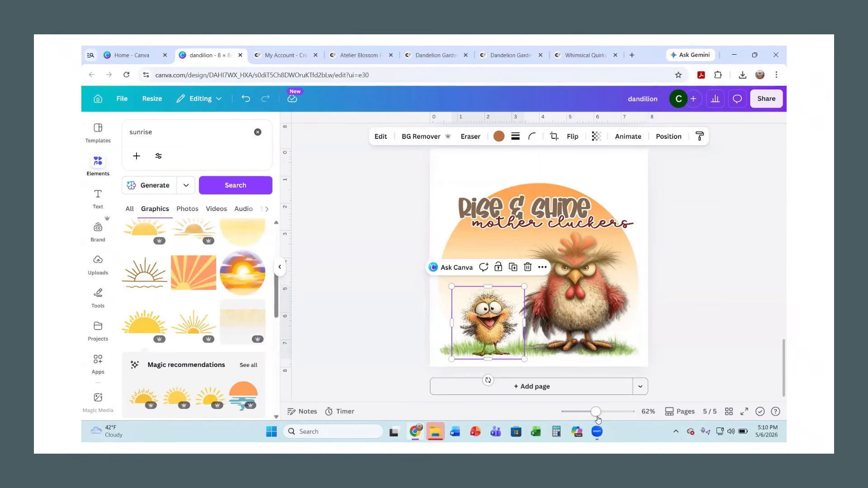
Download page 5 as a transparent PNG reduced to 1500 × 1500 px and open the downloaded dandilion (2).png
{"action": "left_click_drag", "start_coordinate": [596, 412], "coordinate": [607, 412]}
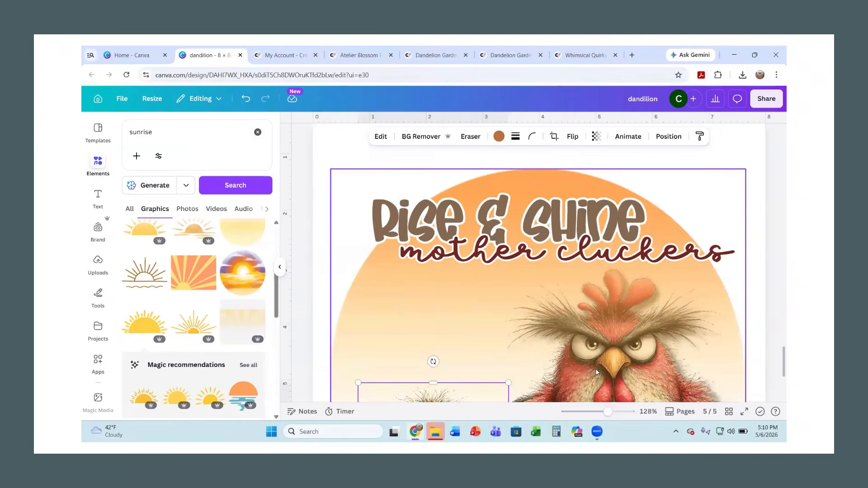
{"action": "scroll", "coordinate": [588, 362], "scroll_direction": "down", "scroll_amount": 4}
{"action": "scroll", "coordinate": [582, 356], "scroll_direction": "down", "scroll_amount": 1}
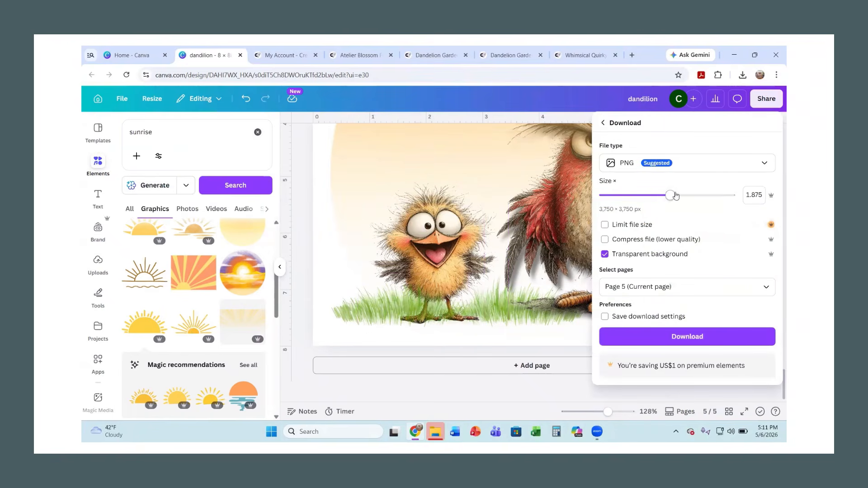
{"action": "left_click_drag", "start_coordinate": [670, 195], "coordinate": [615, 205]}
{"action": "left_click", "coordinate": [677, 339]}
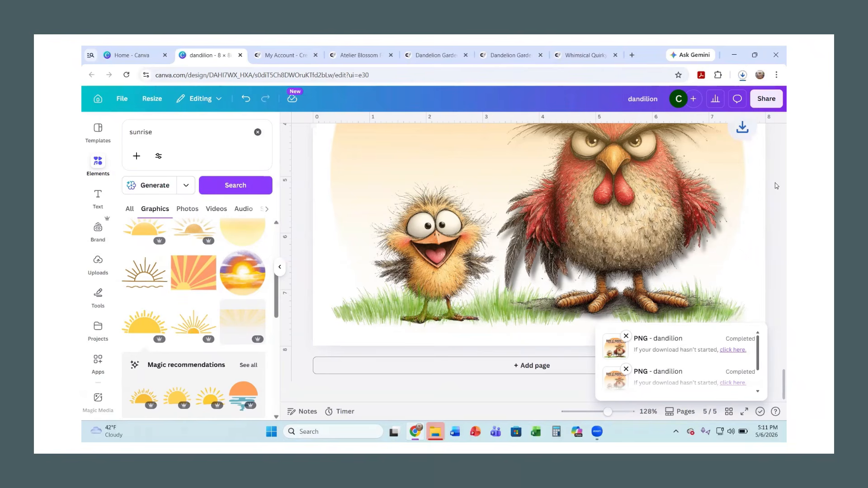
{"action": "left_click", "coordinate": [743, 75]}
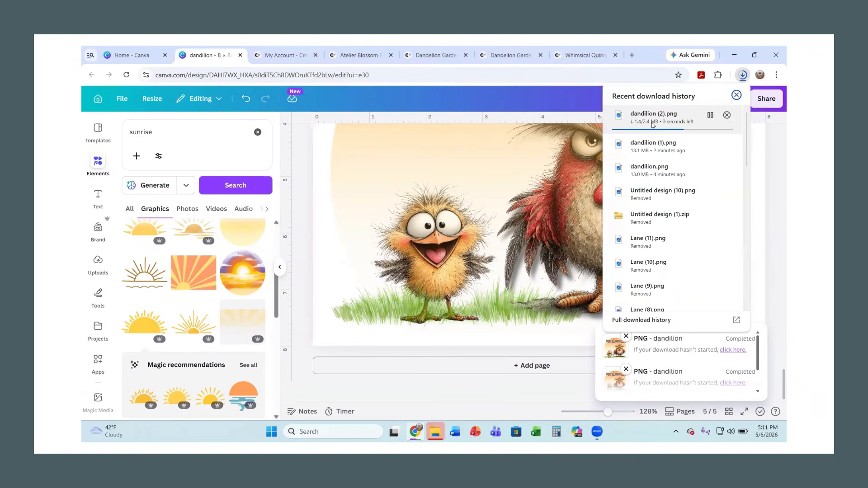
{"action": "left_click", "coordinate": [653, 119]}
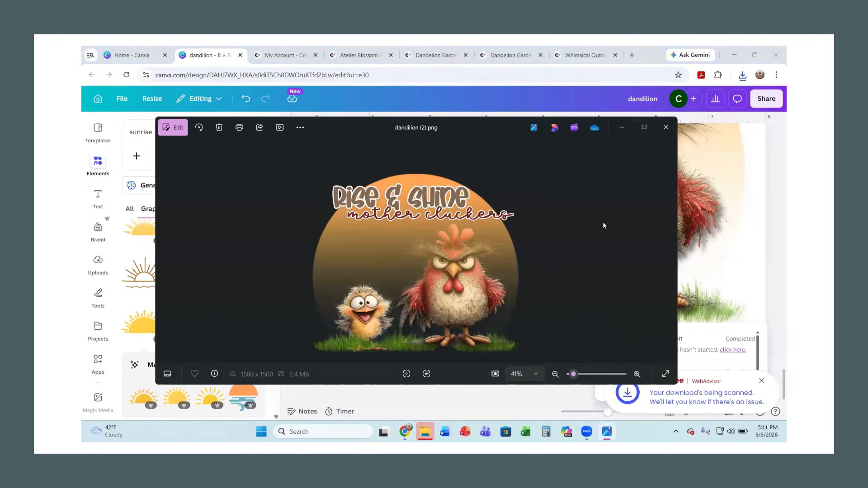